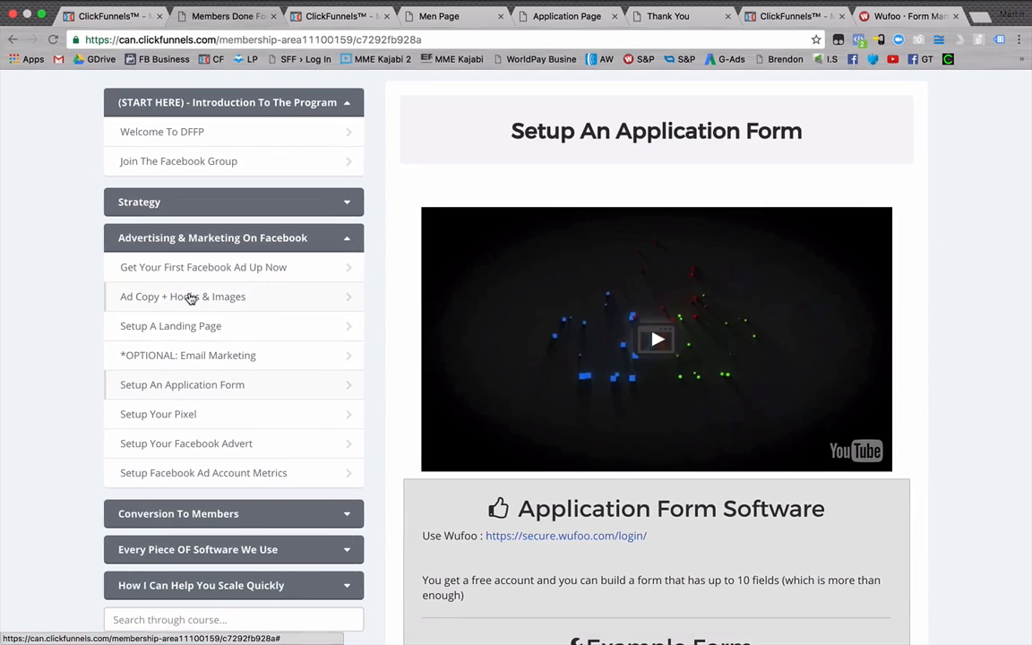
# Switch to Evernote and examine the Facebook ad copy, its email-optin link and the Application form Embed code placeholder.
pyautogui.hotkey('ctrl', 'Left')
pyautogui.scroll(10, 194, 215)
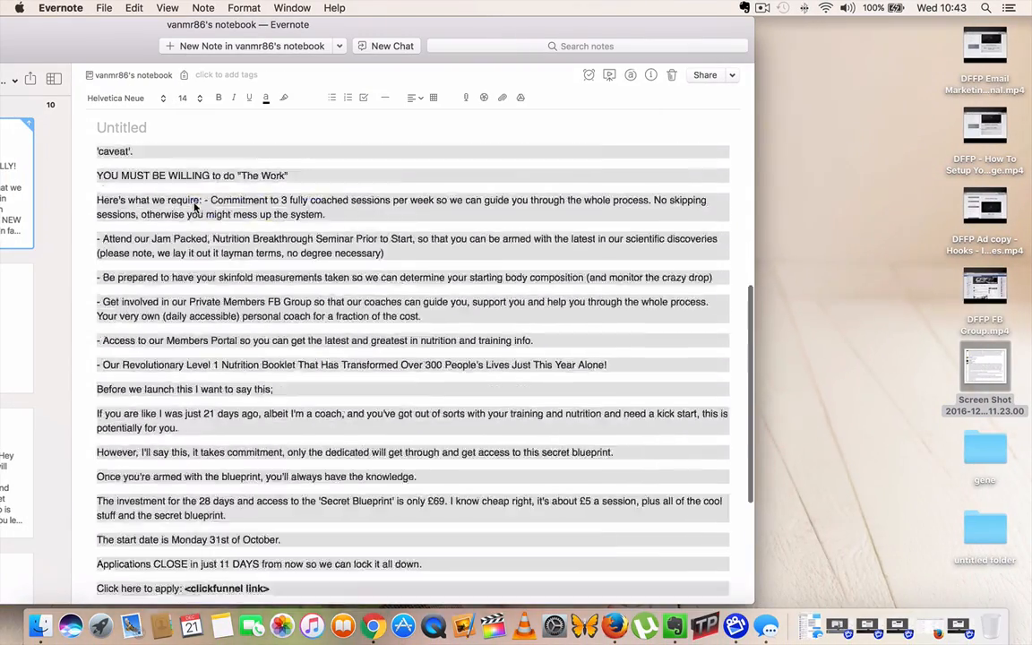
pyautogui.scroll(-1, 179, 210)
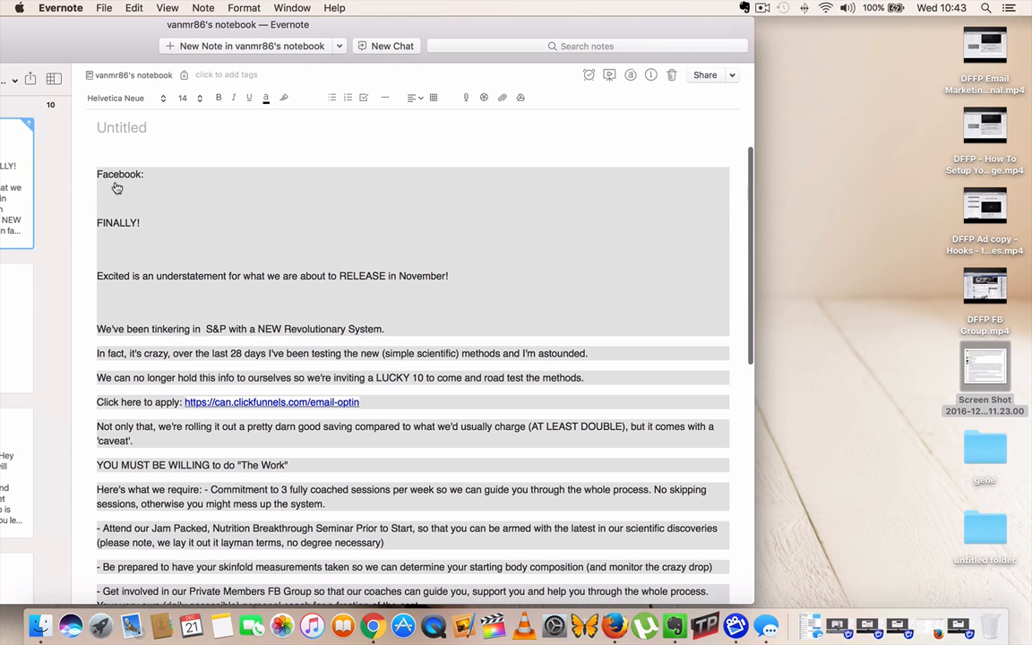
pyautogui.scroll(-10, 138, 363)
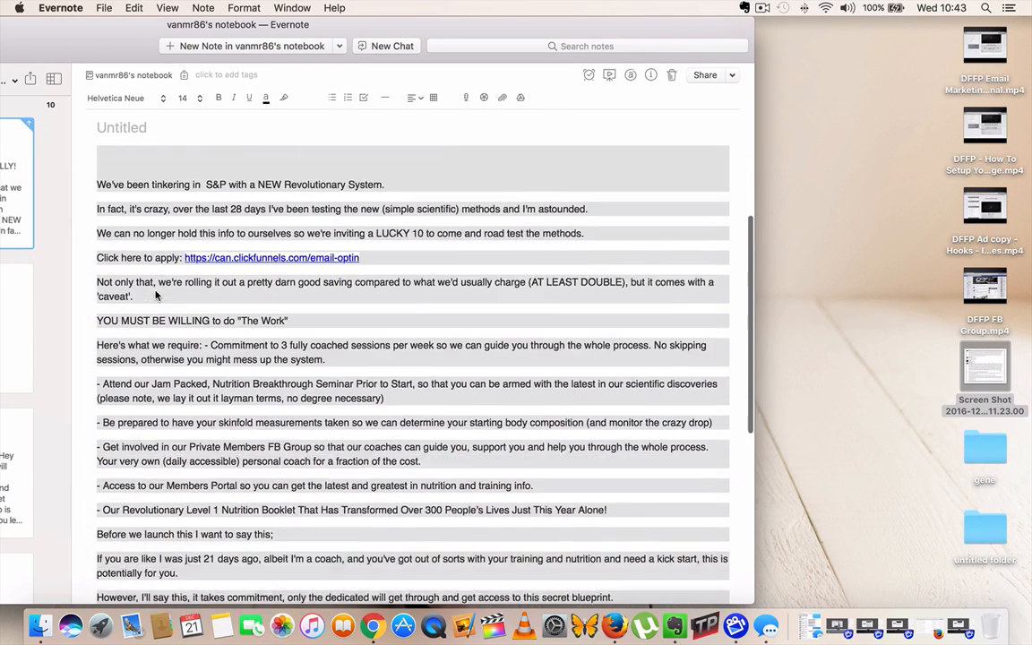
pyautogui.scroll(2, 155, 292)
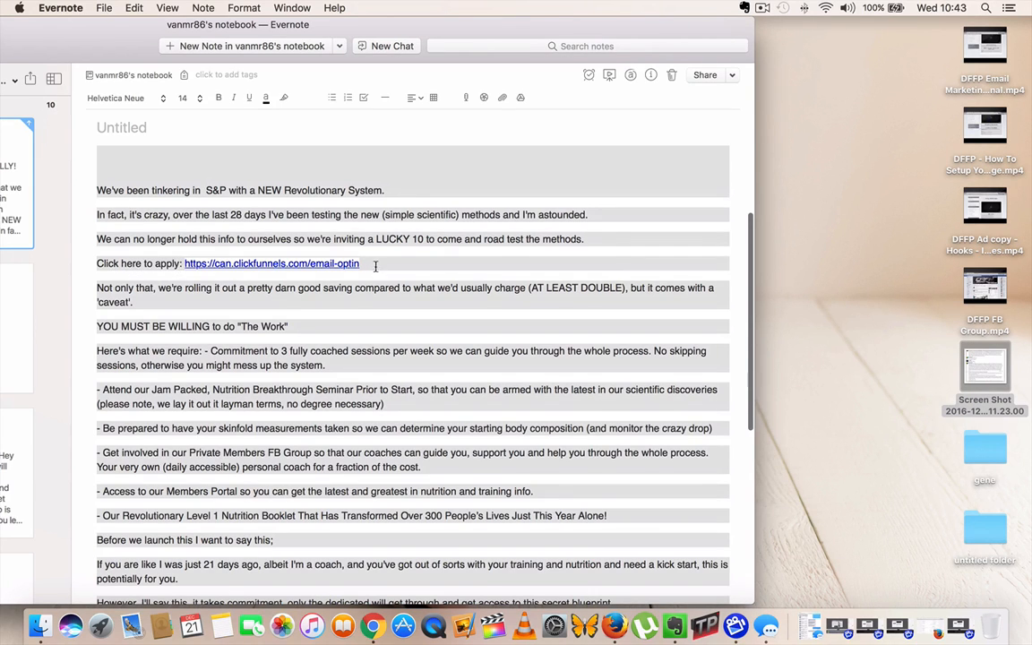
pyautogui.moveTo(376, 265); pyautogui.dragTo(185, 266)
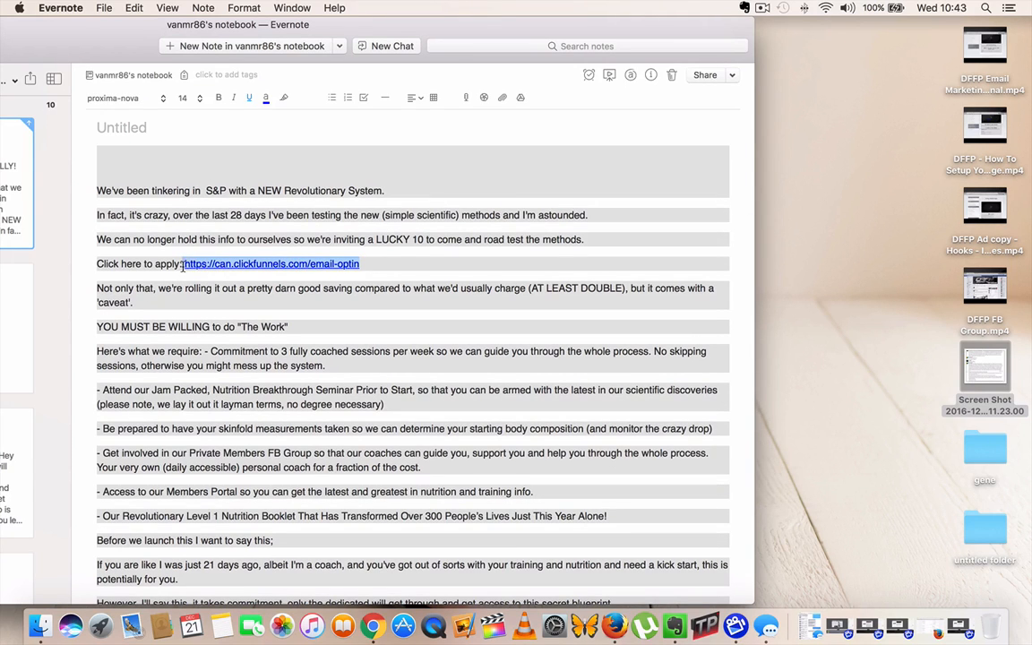
pyautogui.click(445, 271)
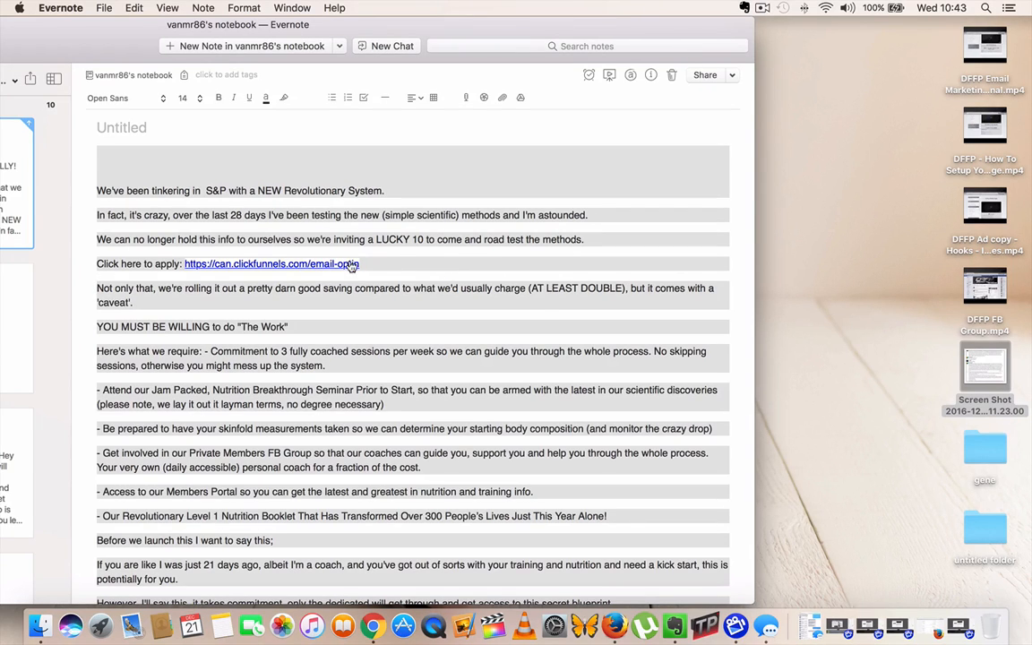
pyautogui.moveTo(378, 265); pyautogui.dragTo(187, 264)
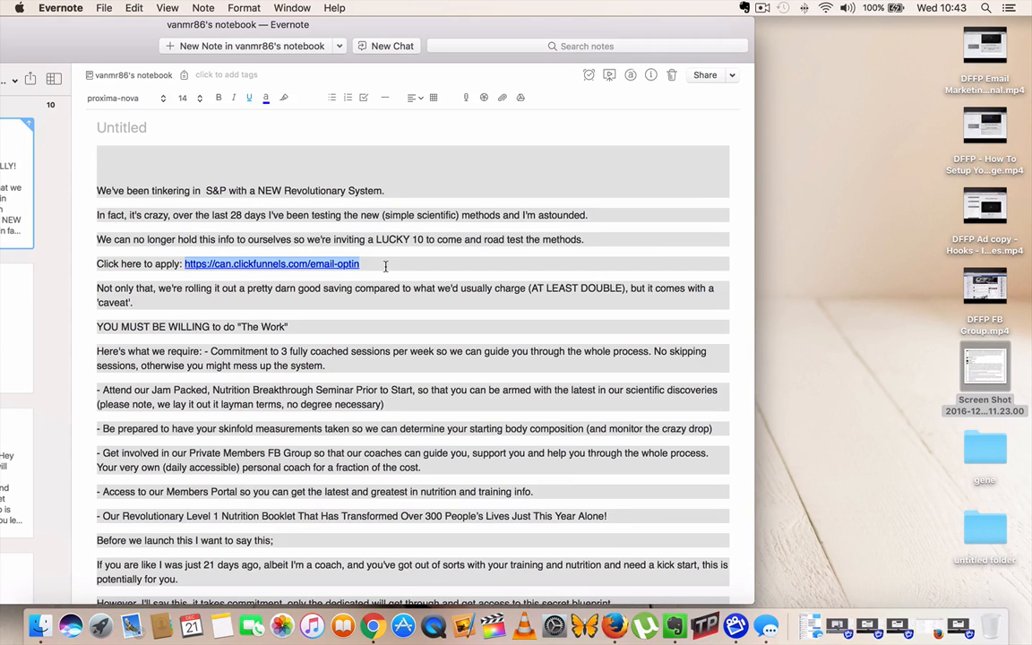
pyautogui.scroll(-10, 252, 500)
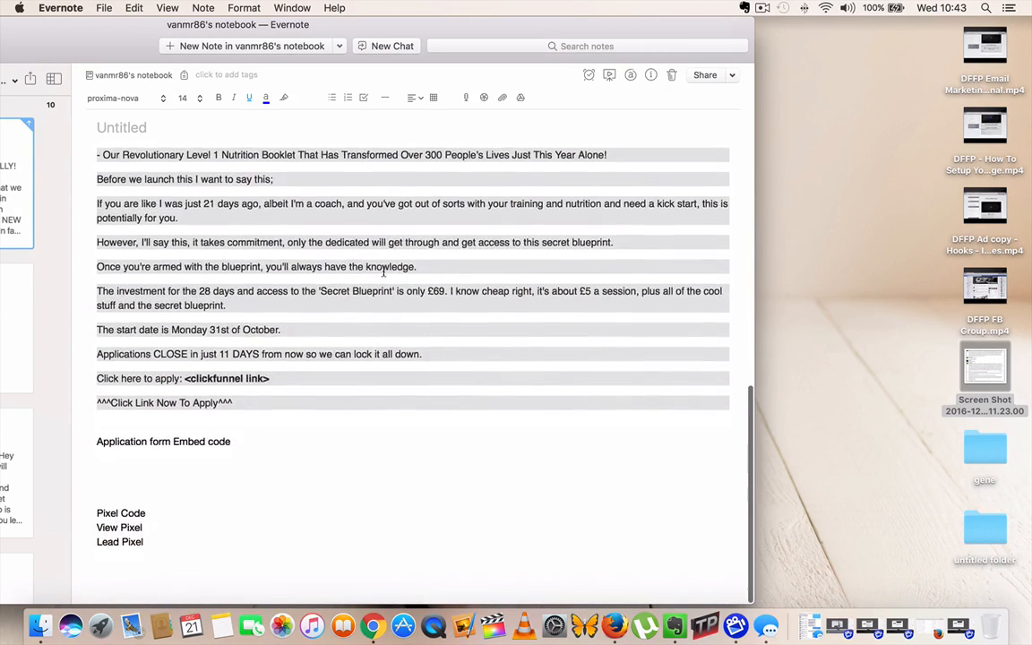
pyautogui.click(241, 442)
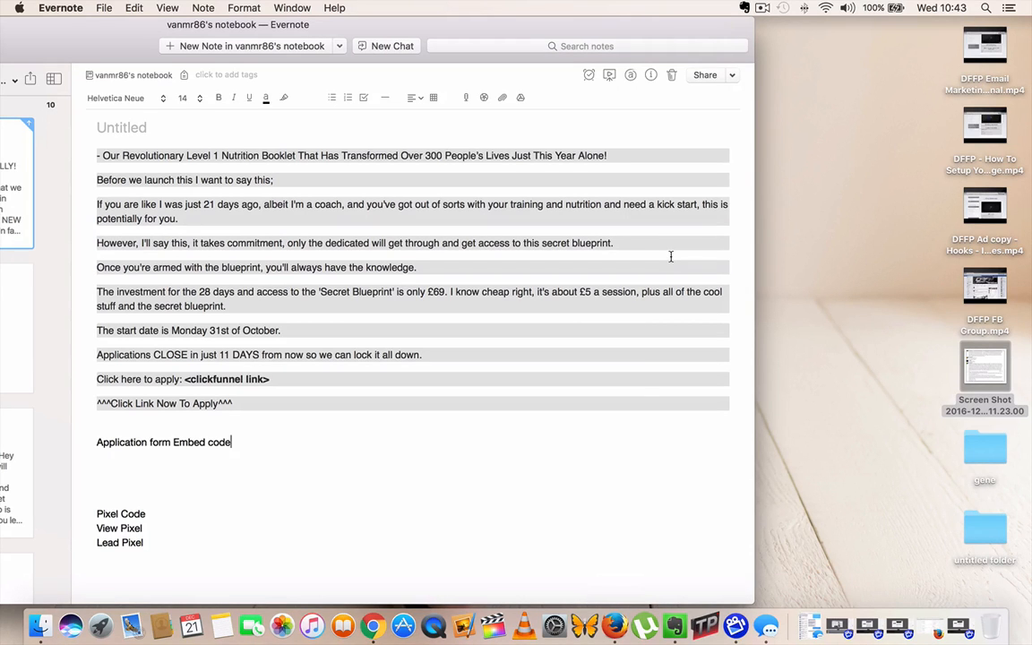
# Return to Chrome and look over the men's opt-in page and the Transformation Program Application form on the application page.
pyautogui.hotkey('ctrl', 'Right')
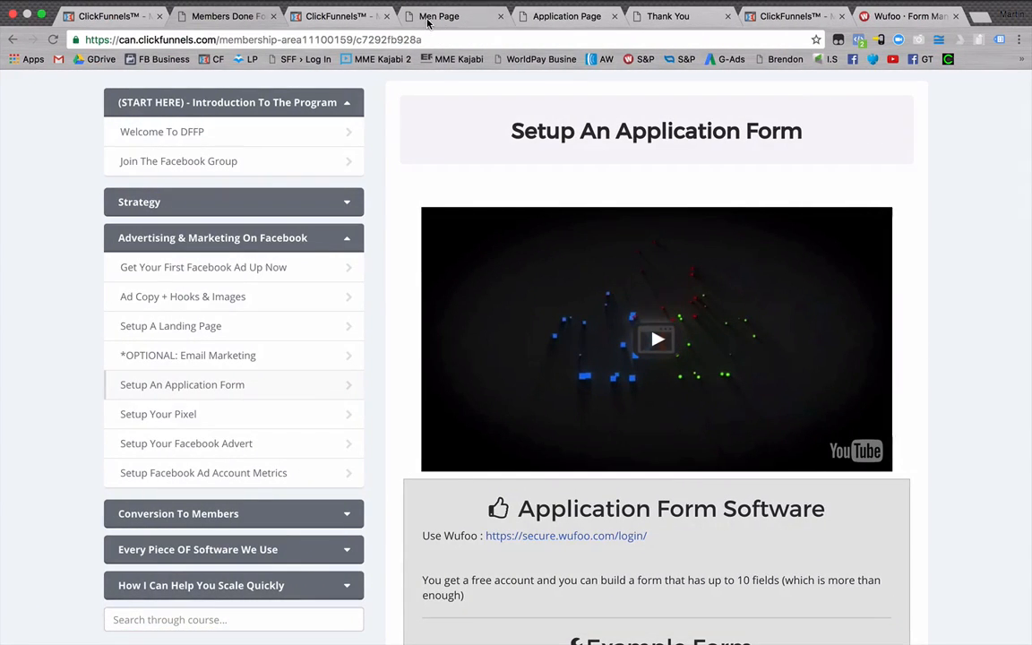
pyautogui.click(430, 18)
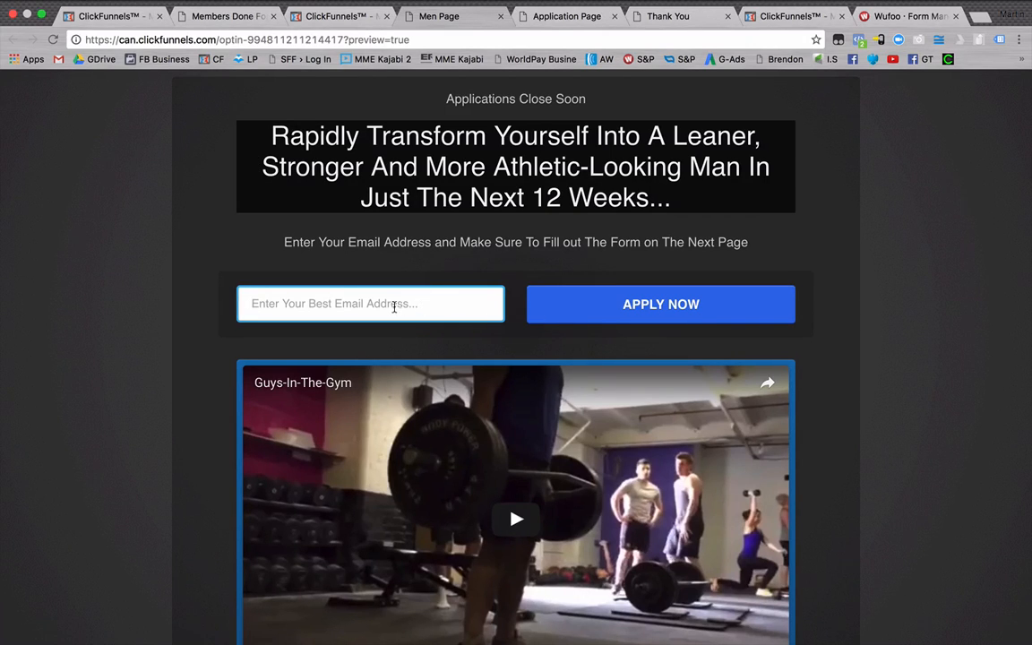
pyautogui.click(574, 18)
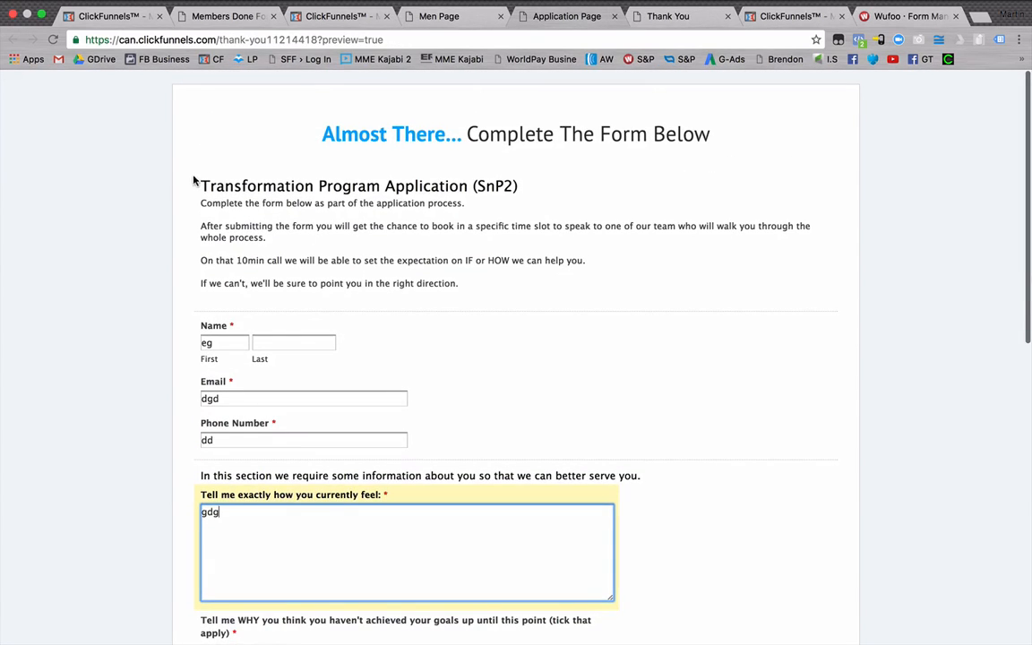
pyautogui.moveTo(190, 184); pyautogui.dragTo(494, 438)
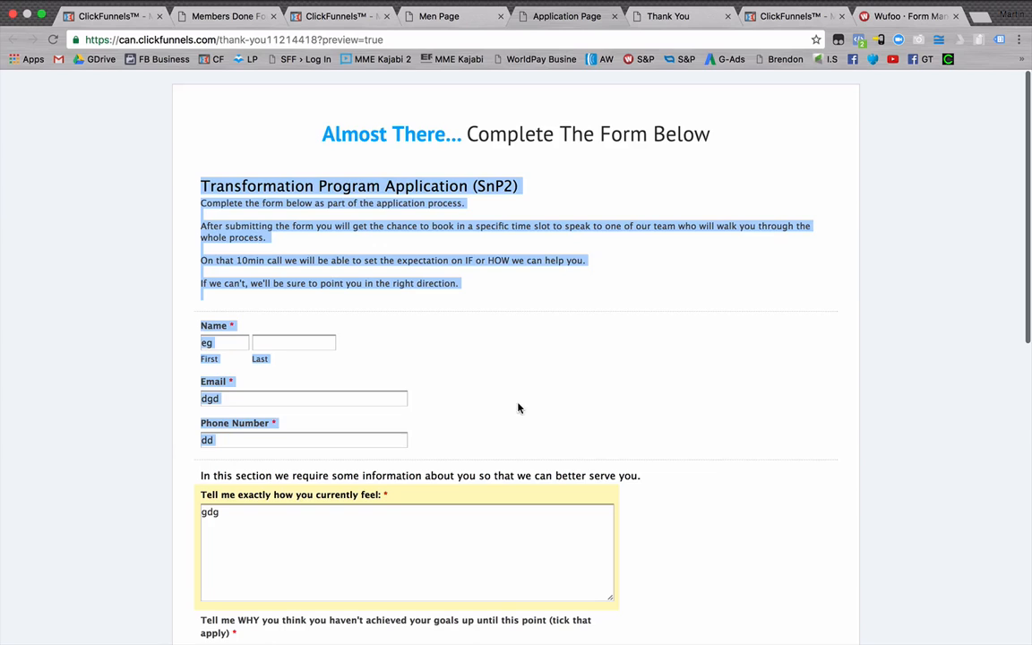
pyautogui.click(466, 314)
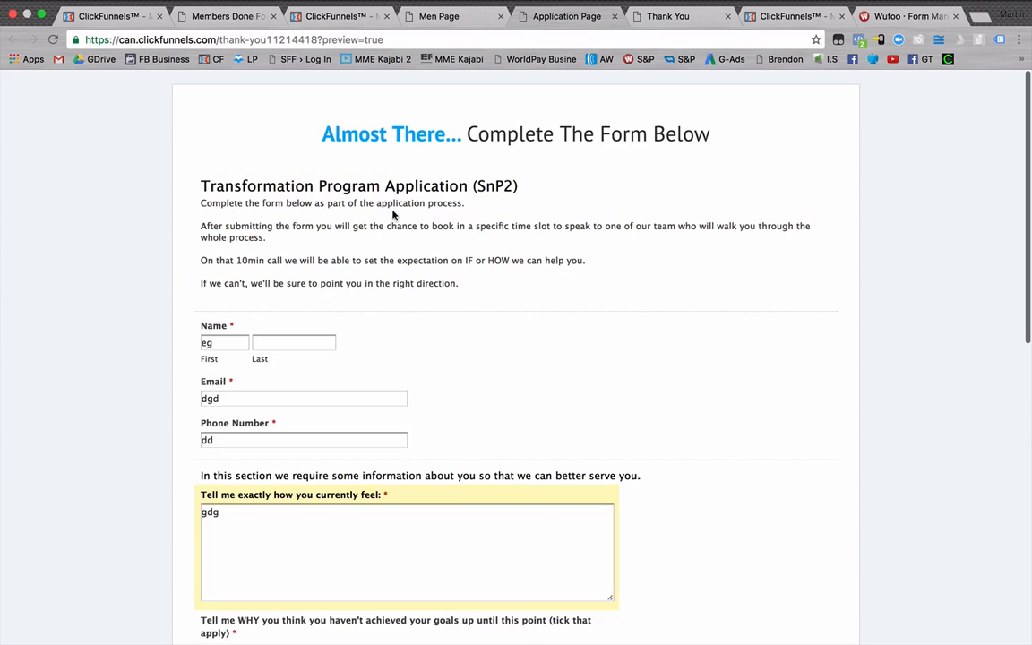
# View the Application Page step's overview in the DFFP giveaway men's funnel in ClickFunnels.
pyautogui.click(324, 16)
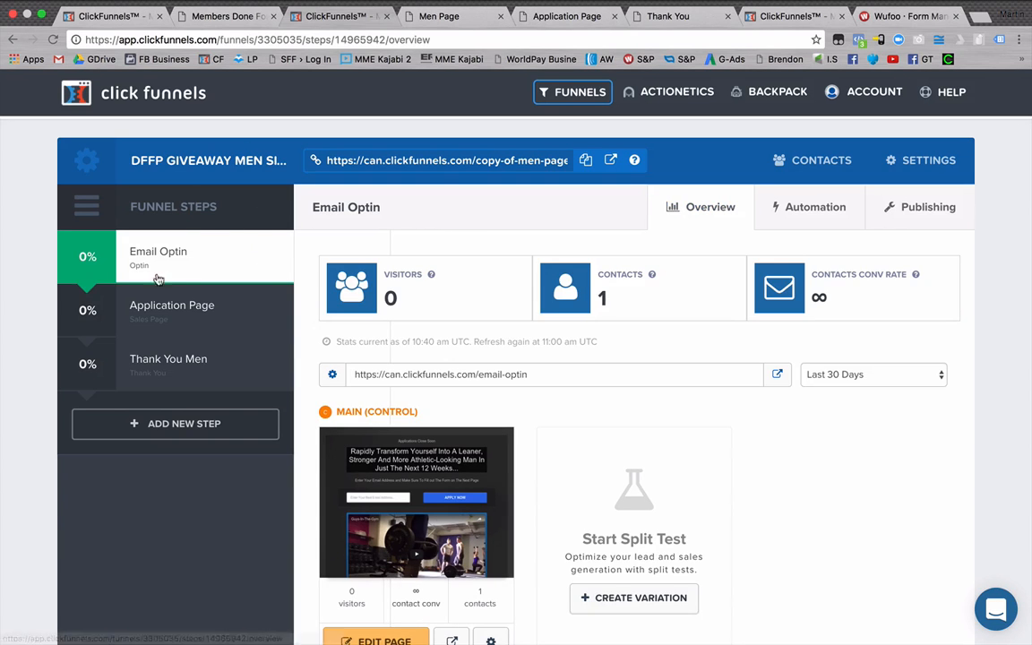
pyautogui.click(172, 313)
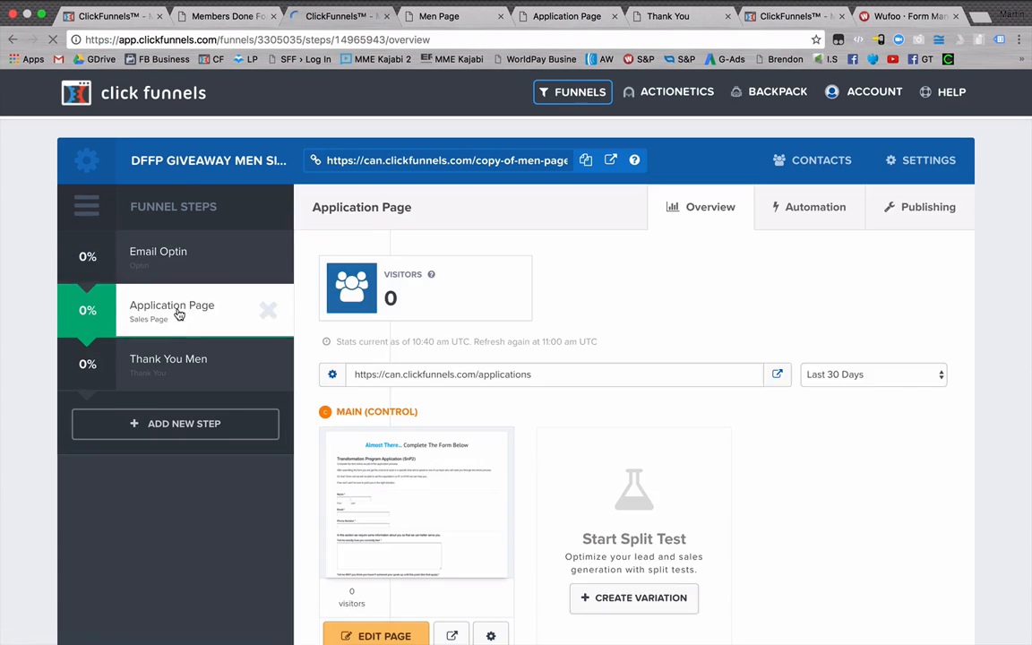
pyautogui.scroll(-2, 219, 318)
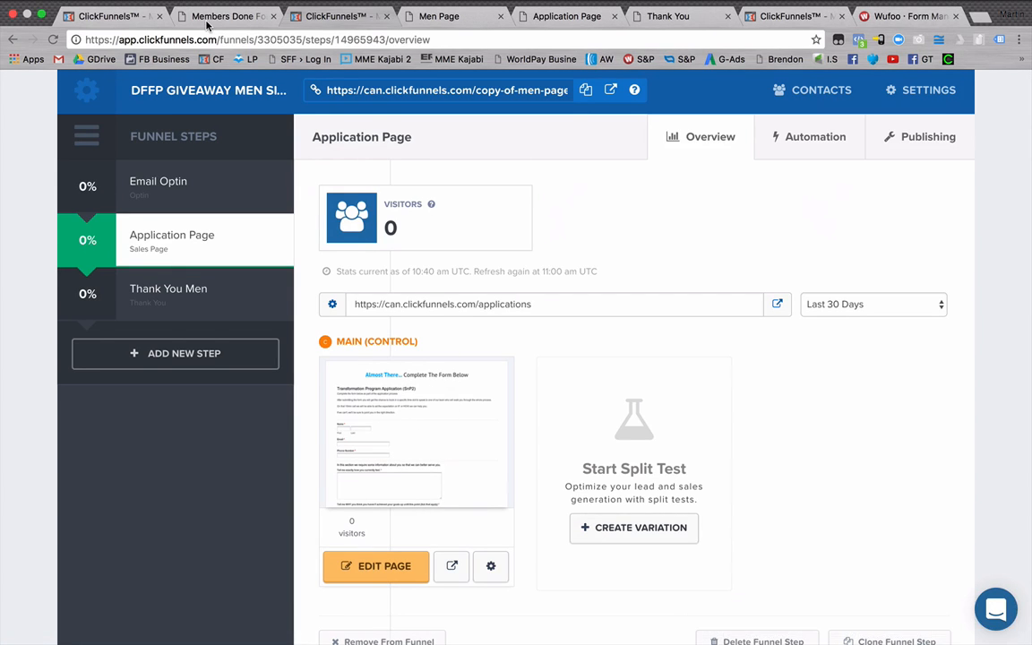
# Return to the Setup An Application Form lesson and look over its Wufoo login link and example form.
pyautogui.click(188, 17)
pyautogui.scroll(-3, 551, 454)
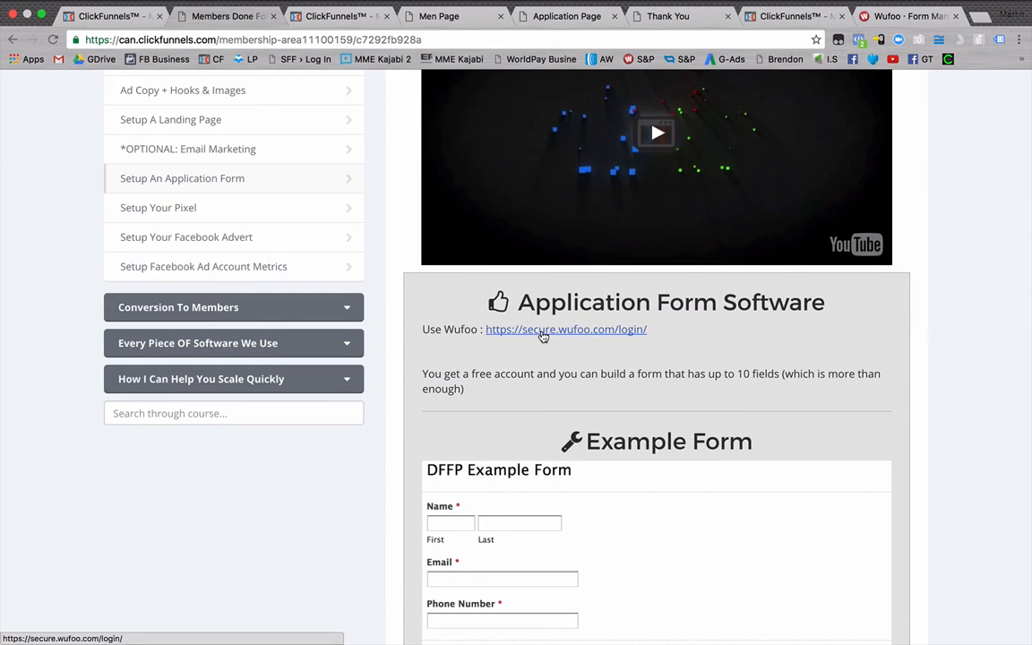
pyautogui.scroll(-3, 574, 420)
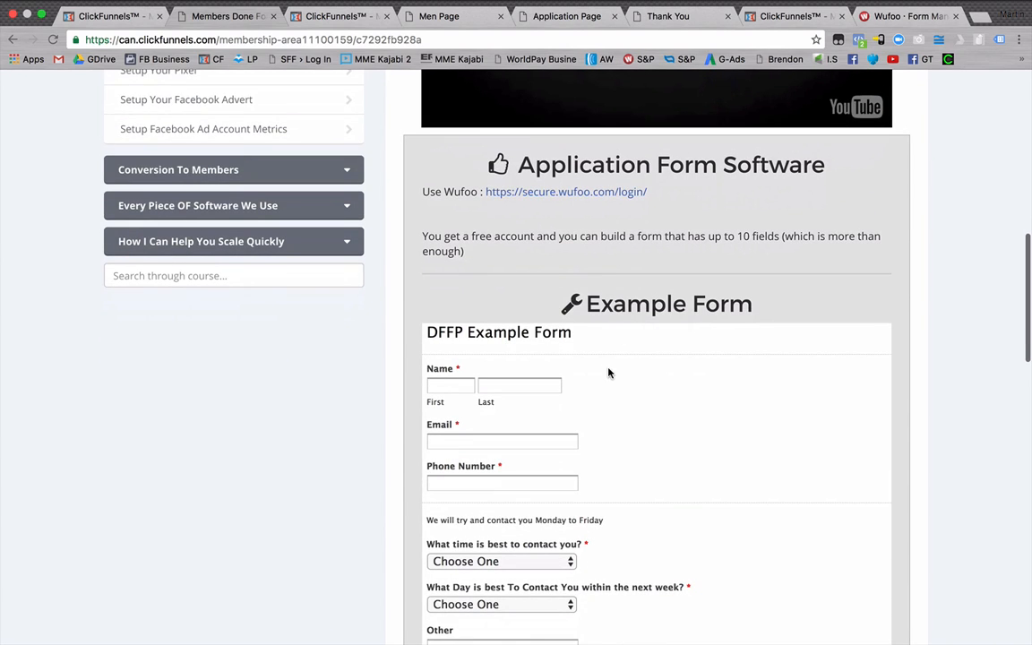
pyautogui.scroll(-1, 537, 371)
pyautogui.scroll(-10, 515, 403)
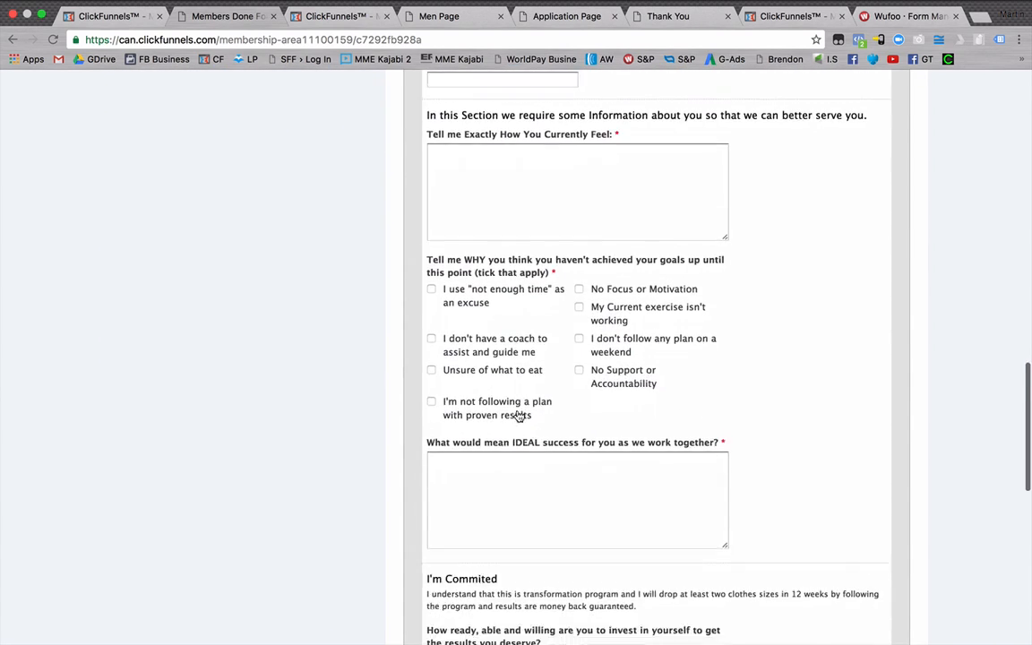
pyautogui.scroll(15, 517, 409)
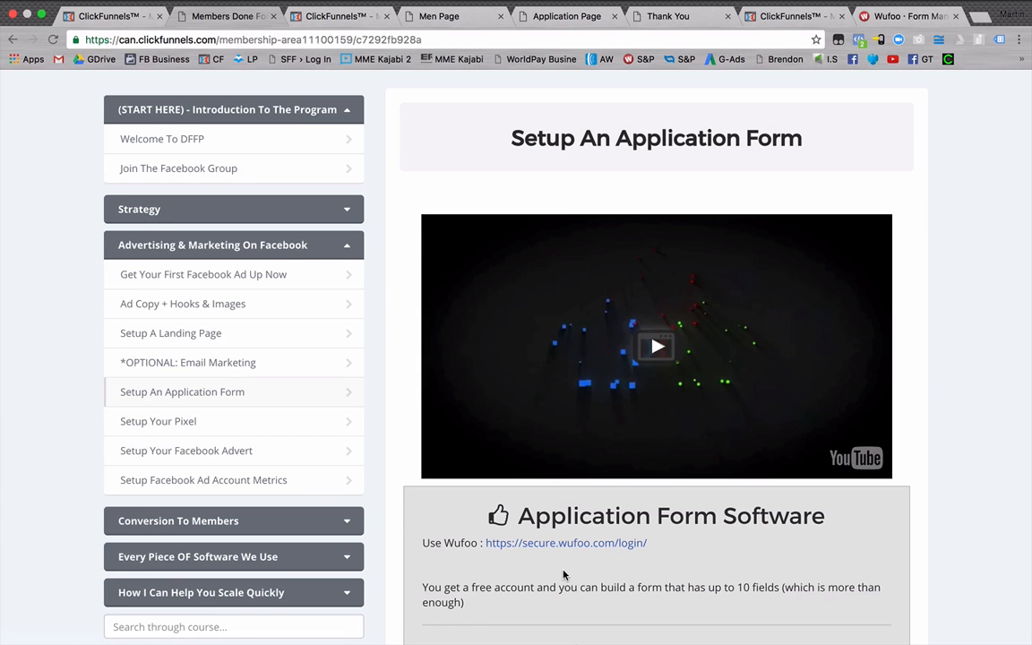
# Examine every section of the DFFP Example Form, from the contact details and goal questions to session times and submission.
pyautogui.scroll(-10, 566, 576)
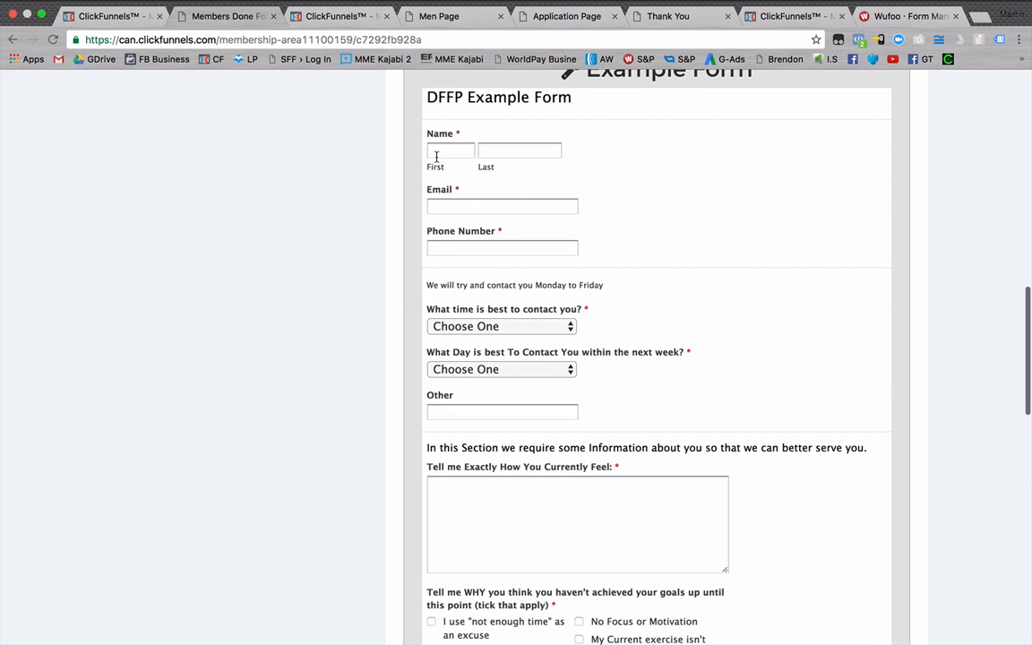
pyautogui.scroll(-1, 437, 248)
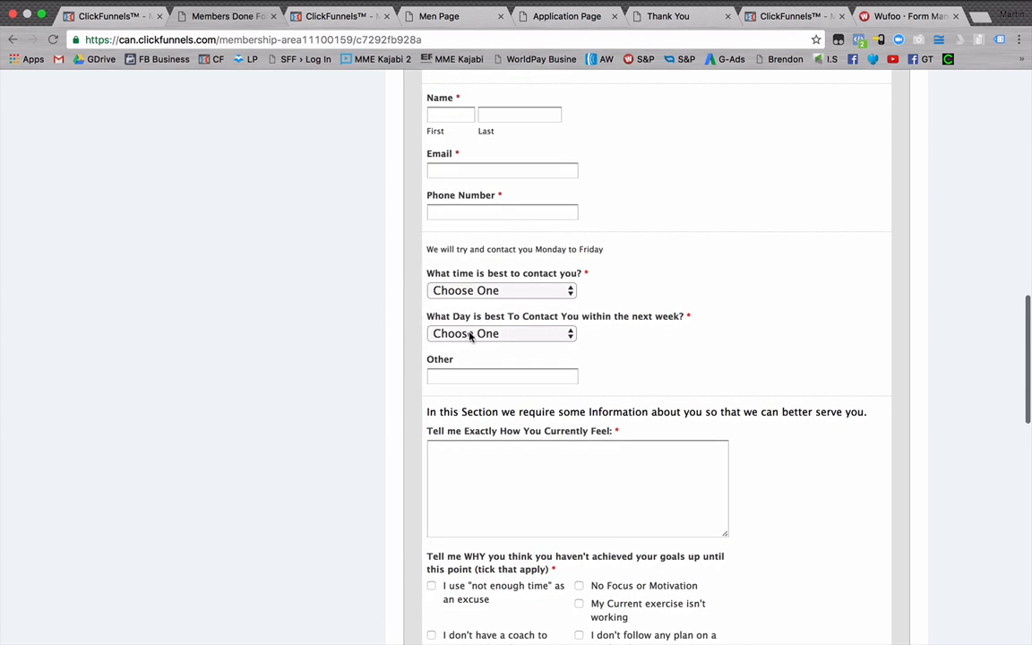
pyautogui.scroll(-1, 479, 333)
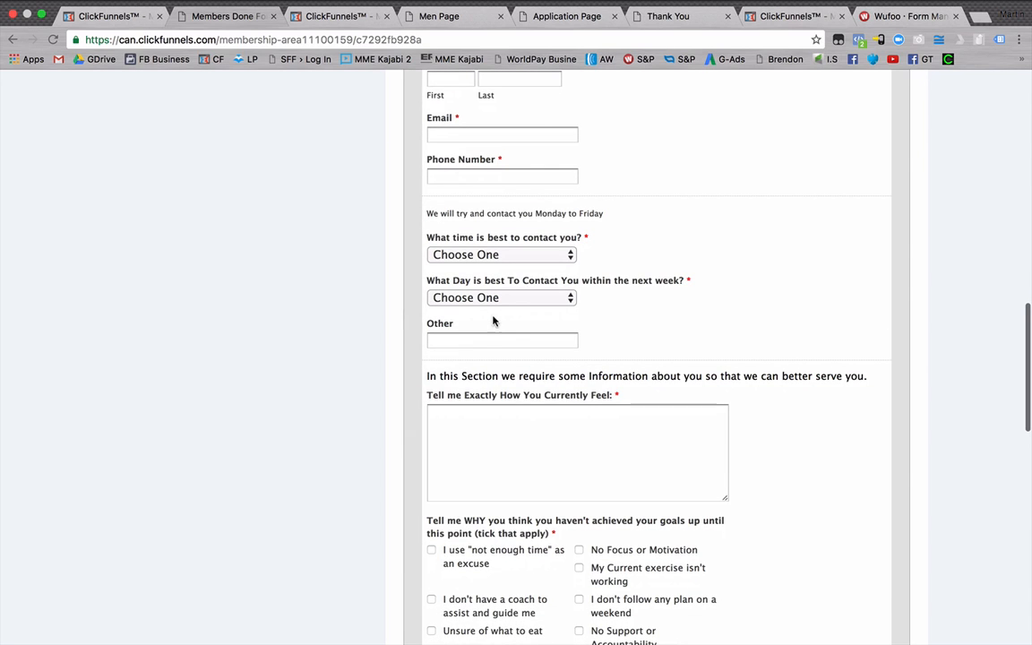
pyautogui.scroll(-3, 520, 333)
pyautogui.scroll(-2, 520, 343)
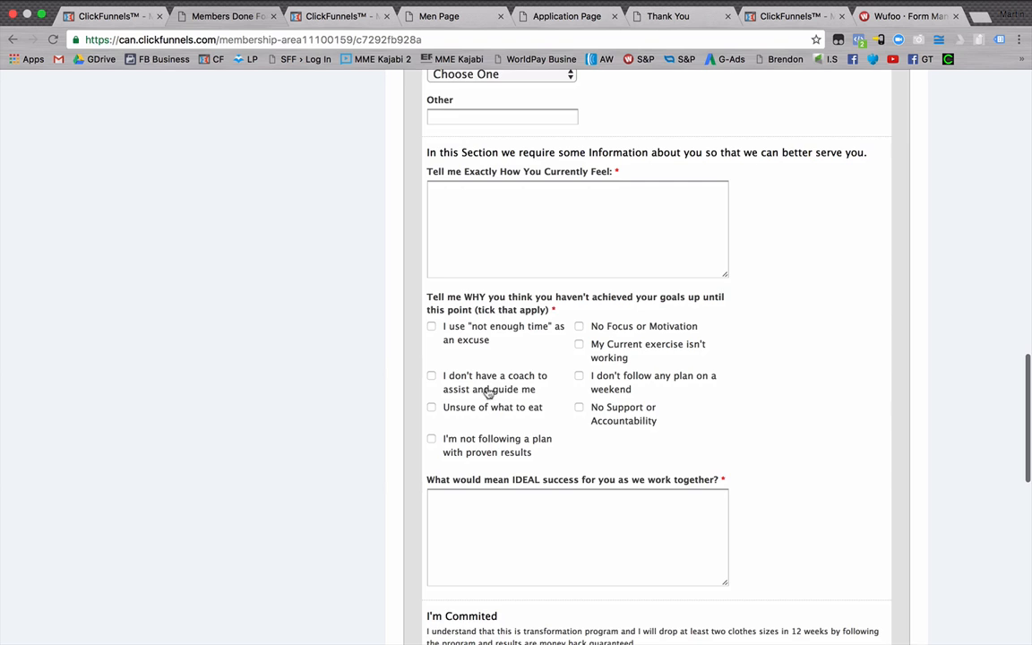
pyautogui.scroll(-3, 488, 390)
pyautogui.scroll(-1, 502, 369)
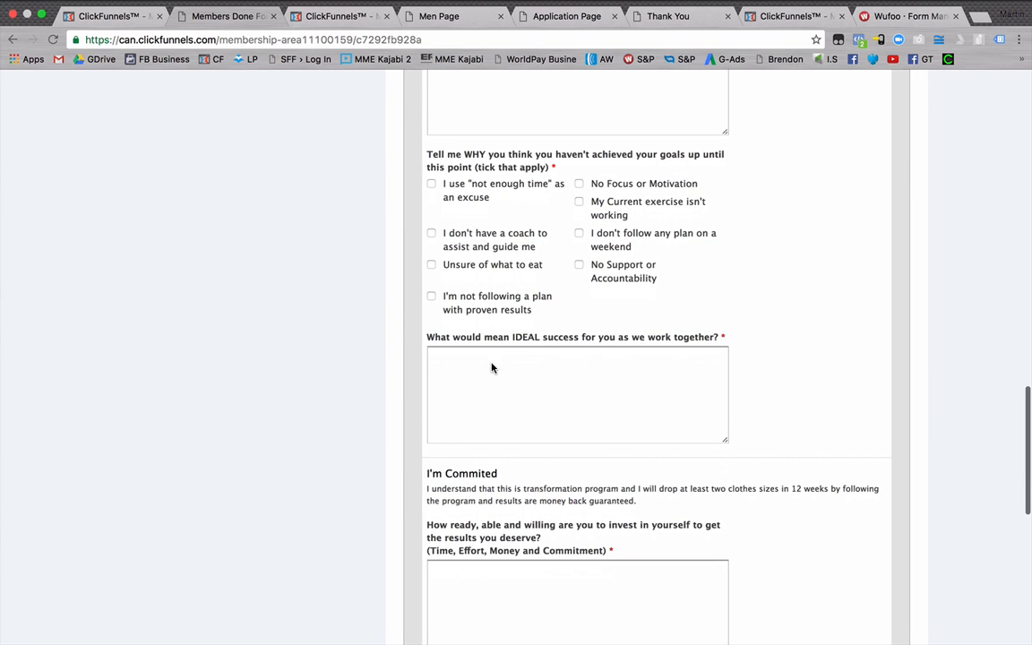
pyautogui.scroll(-2, 493, 367)
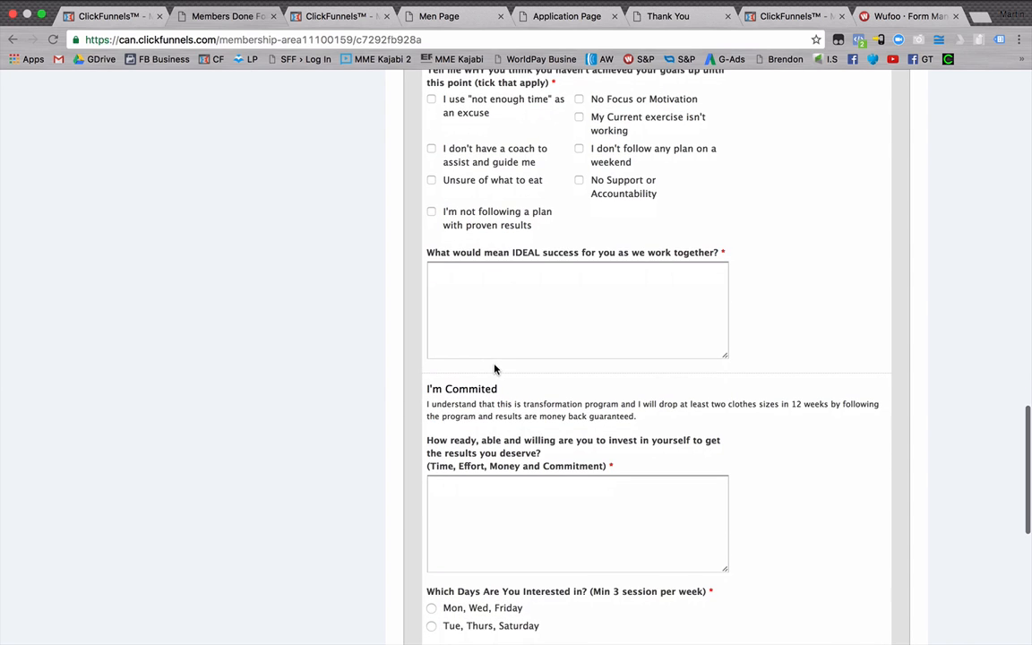
pyautogui.scroll(-2, 433, 370)
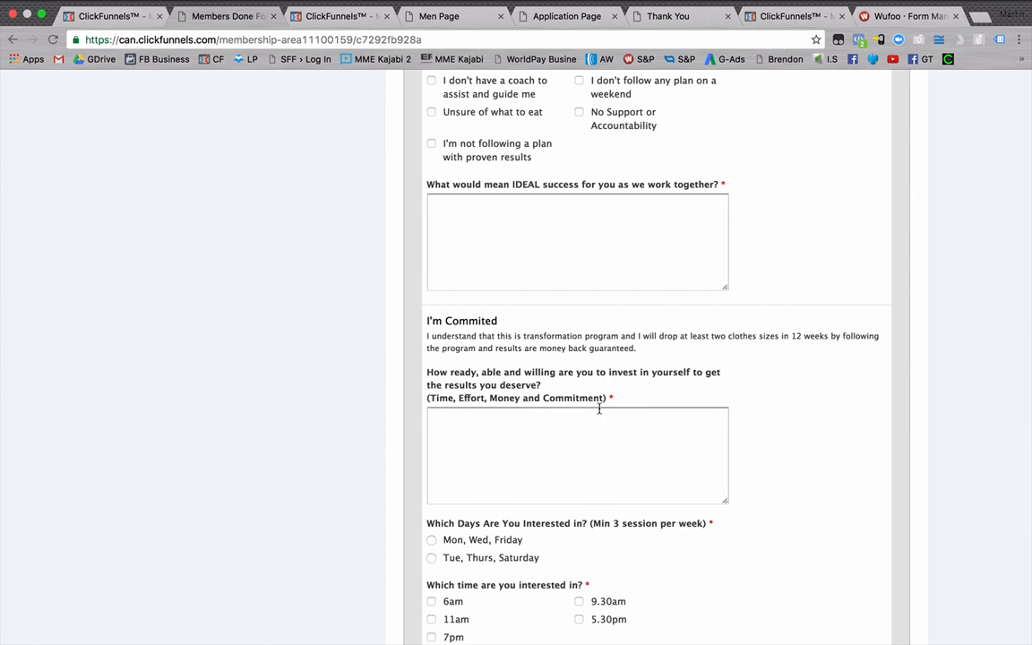
pyautogui.scroll(-2, 600, 403)
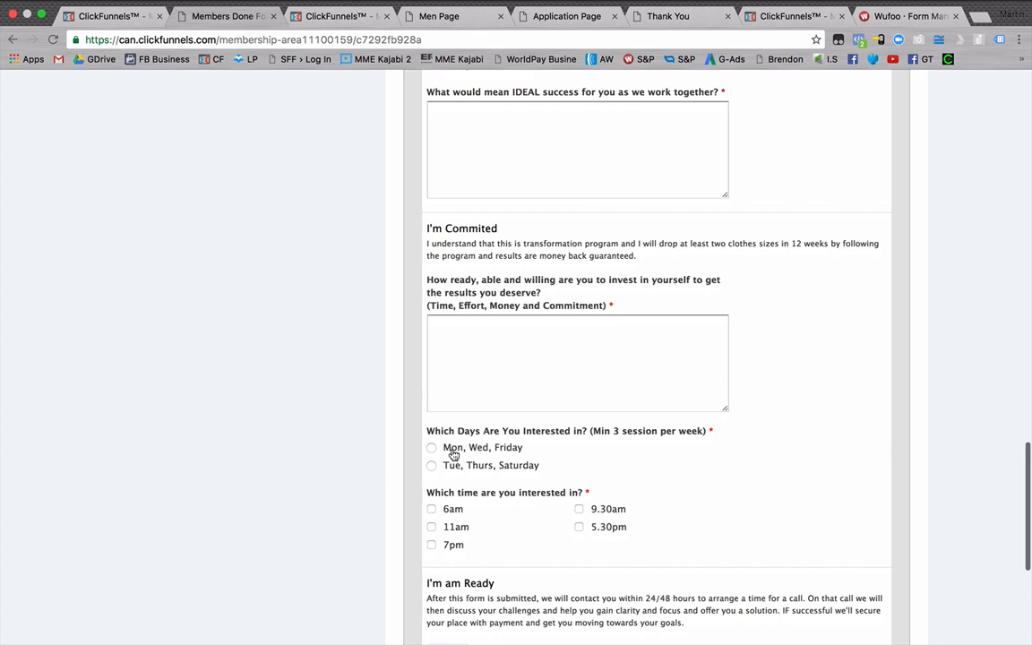
pyautogui.moveTo(568, 534)
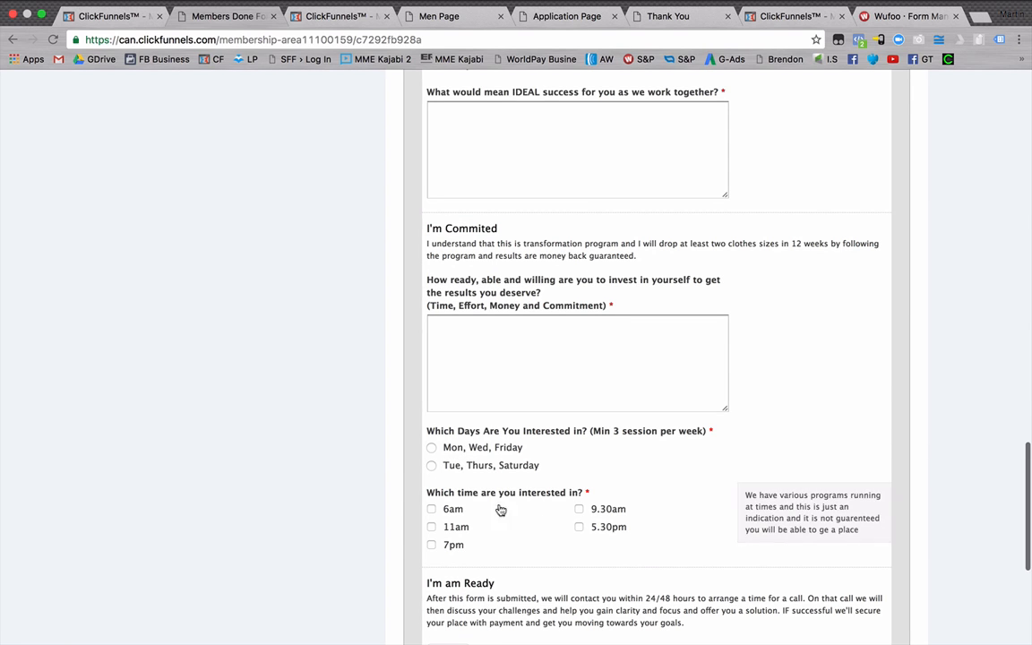
pyautogui.scroll(-1, 584, 458)
pyautogui.scroll(-2, 587, 457)
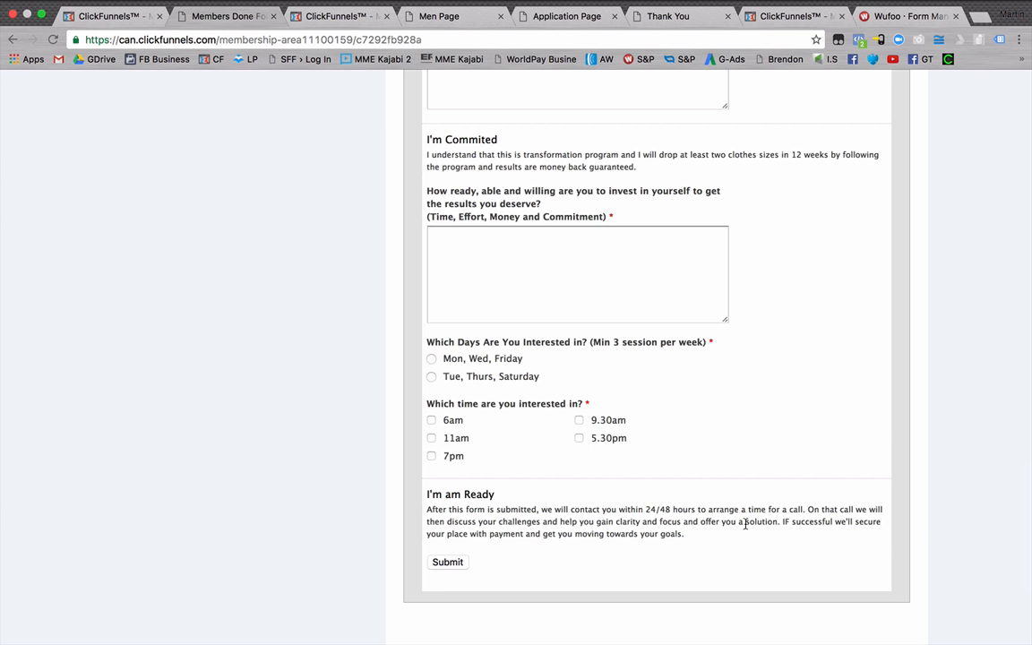
# Look back over the example form's questions and switch to the Wufoo Form Manager.
pyautogui.scroll(20, 742, 519)
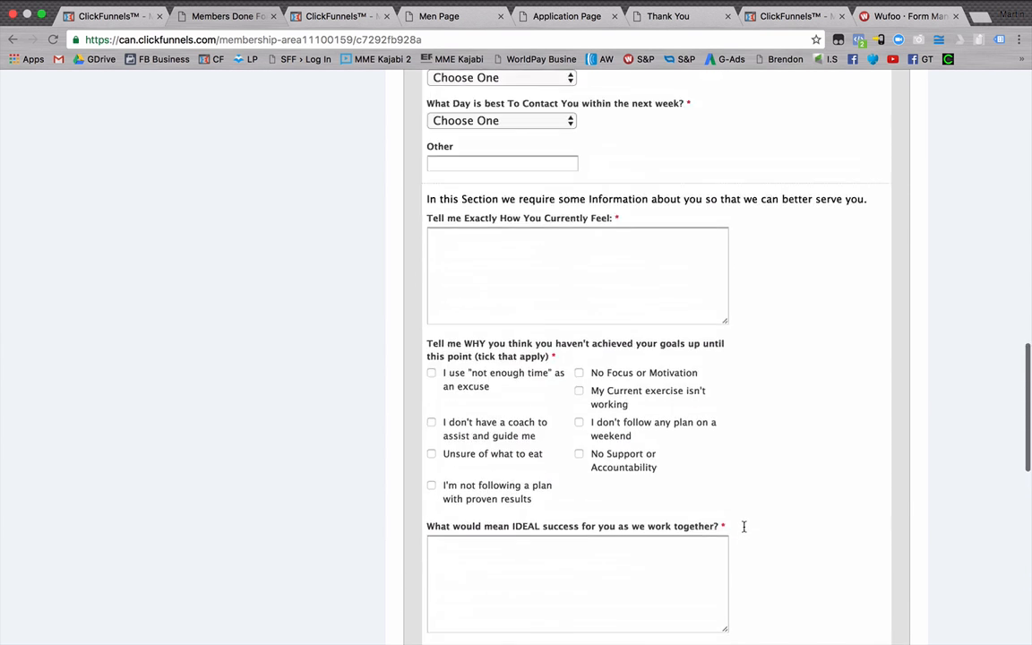
pyautogui.scroll(-5, 741, 526)
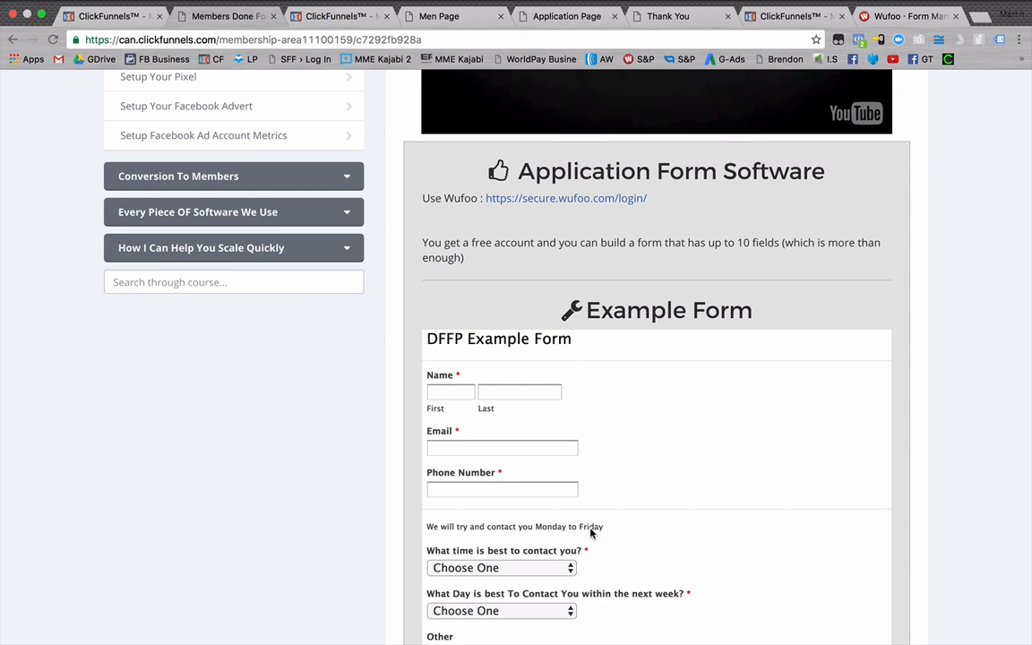
pyautogui.scroll(-4, 591, 532)
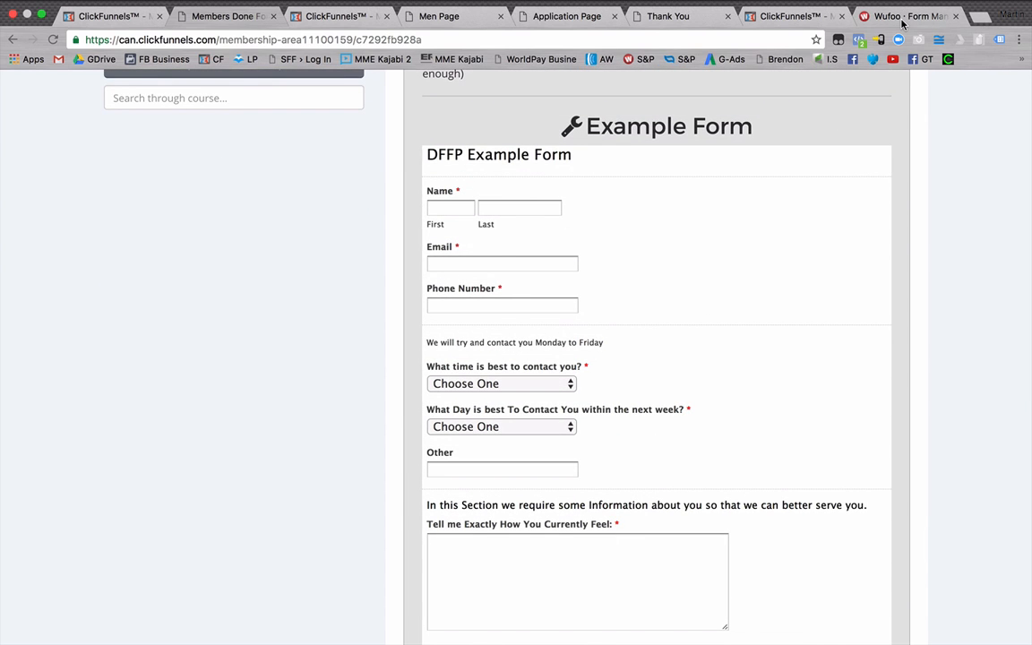
pyautogui.click(901, 18)
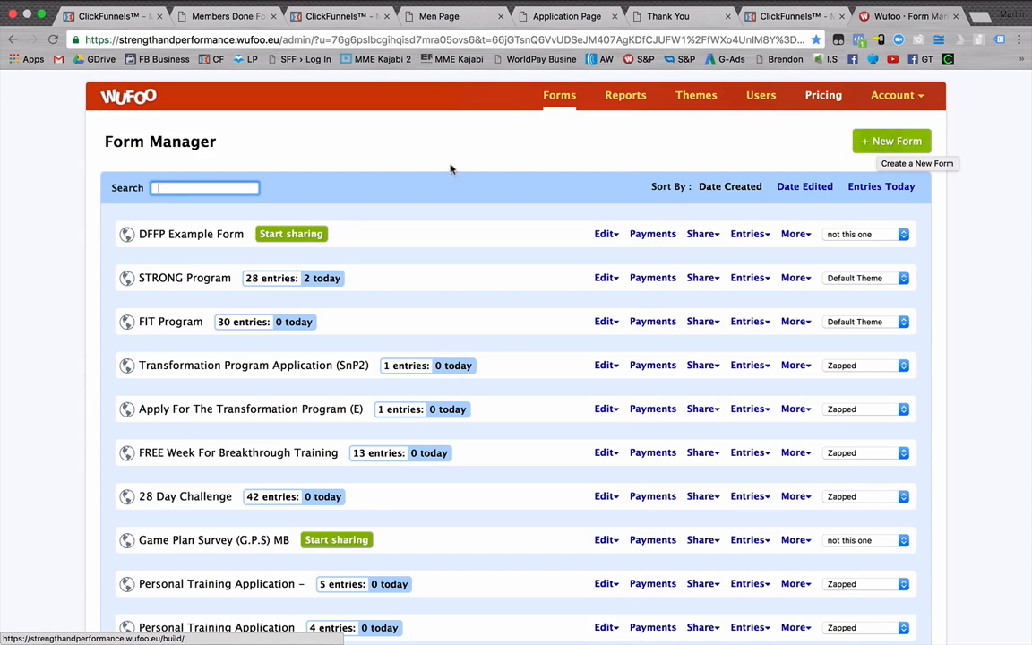
# Look through the existing forms in the Form Manager and create a new blank form.
pyautogui.scroll(-10, 322, 204)
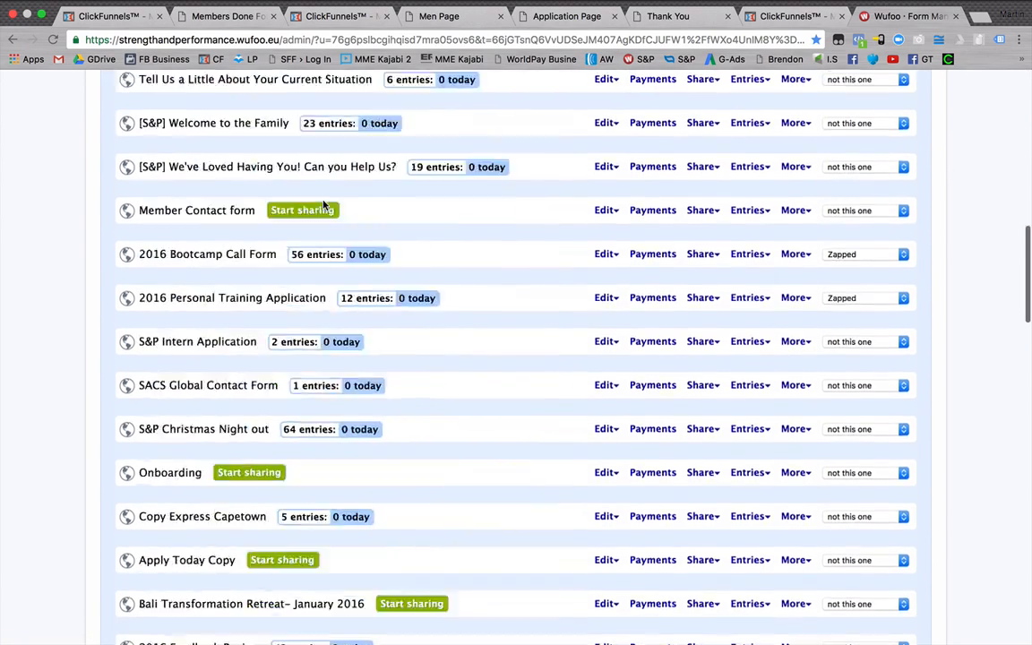
pyautogui.scroll(10, 322, 272)
pyautogui.moveTo(898, 119)
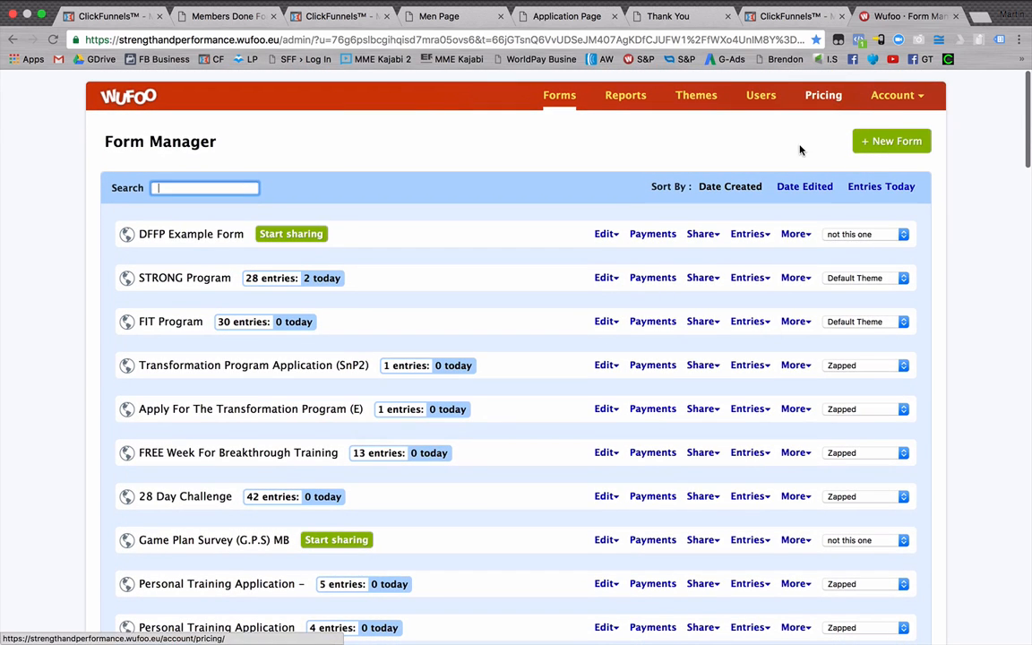
pyautogui.click(886, 144)
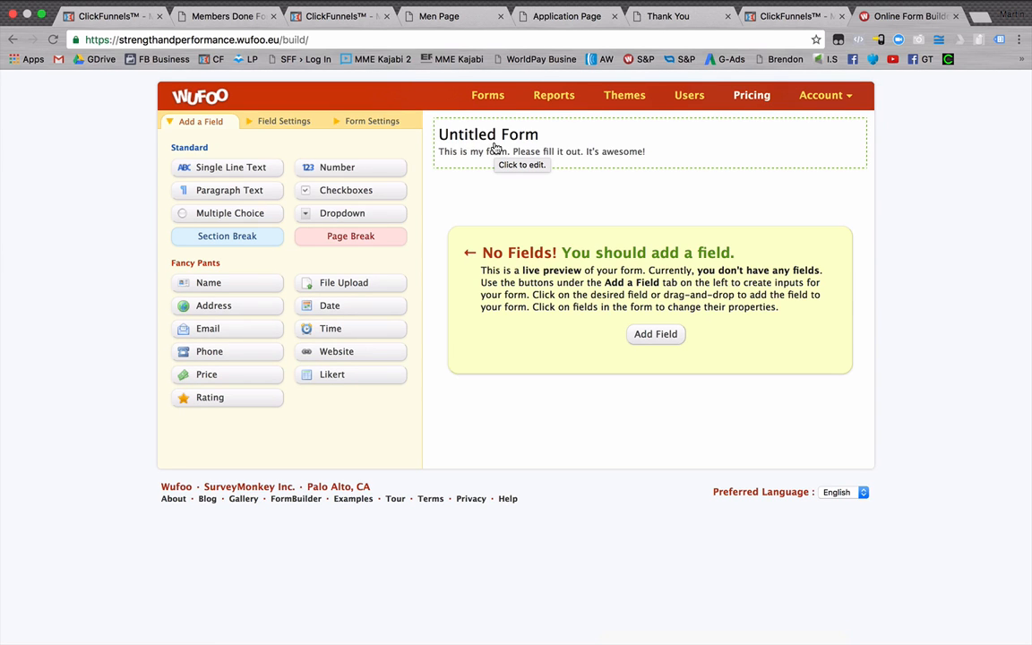
# Name the new form "28 Day Challenge For Men".
pyautogui.click(493, 150)
pyautogui.moveTo(225, 153); pyautogui.dragTo(170, 154)
pyautogui.write('28')
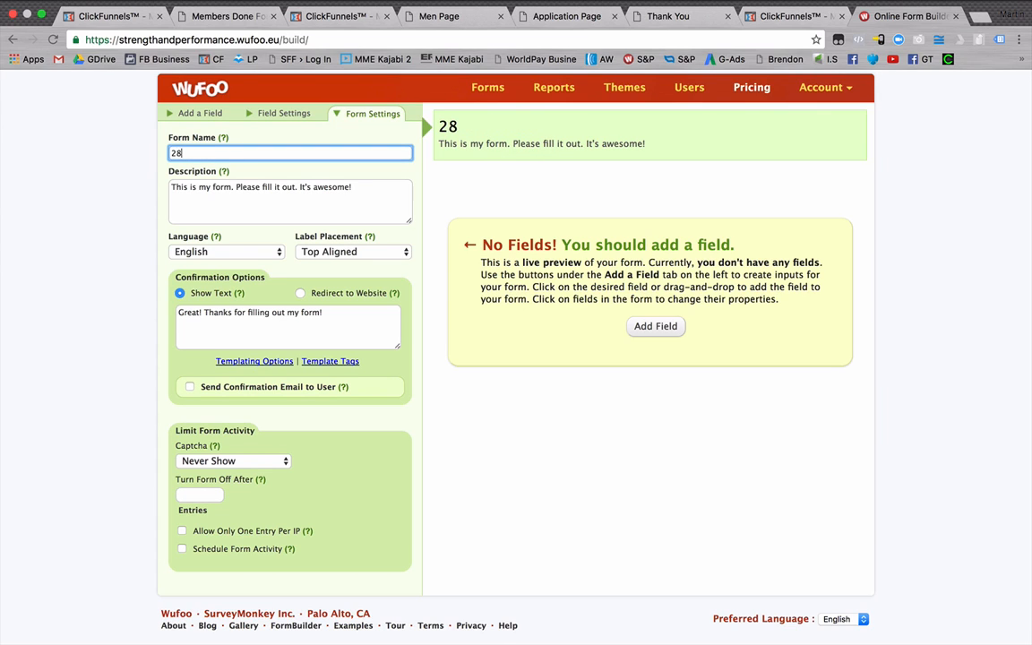
pyautogui.write(' Day Challen')
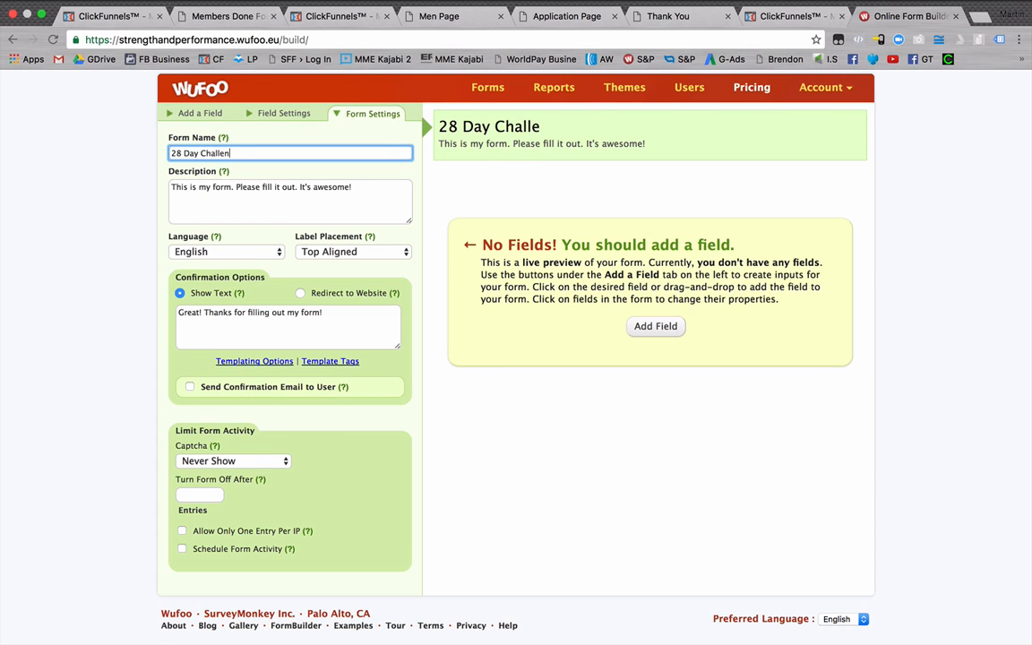
pyautogui.write('ge For ME')
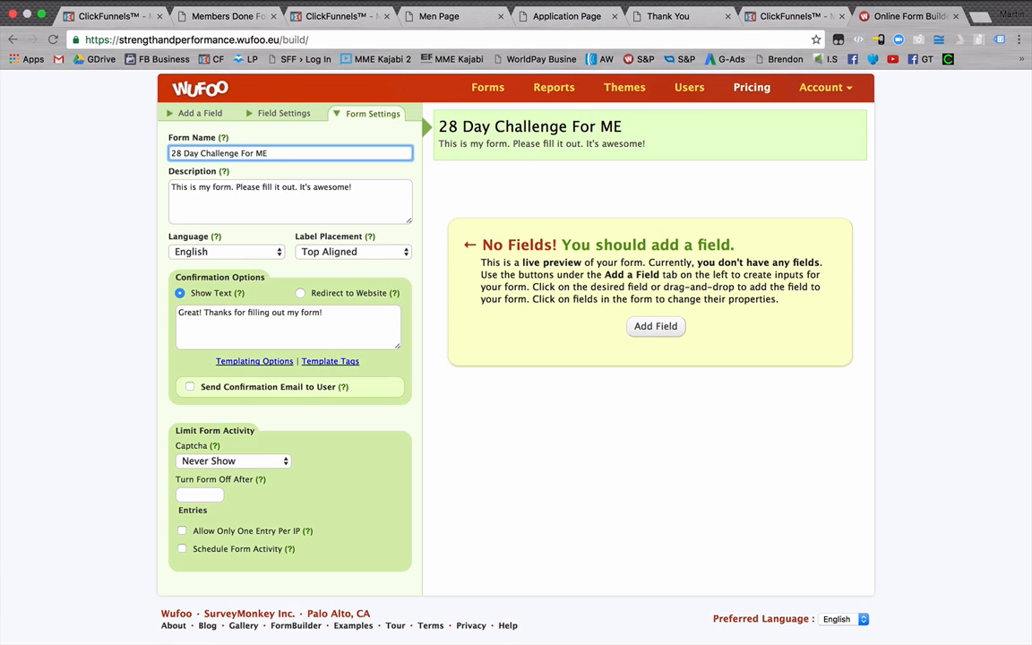
pyautogui.press('BackSpace')
pyautogui.write('en')
pyautogui.press('Tab')
# Replace the form's description with "Complete this form and we will give you a call".
pyautogui.moveTo(352, 186); pyautogui.dragTo(172, 184)
pyautogui.write('Compl')
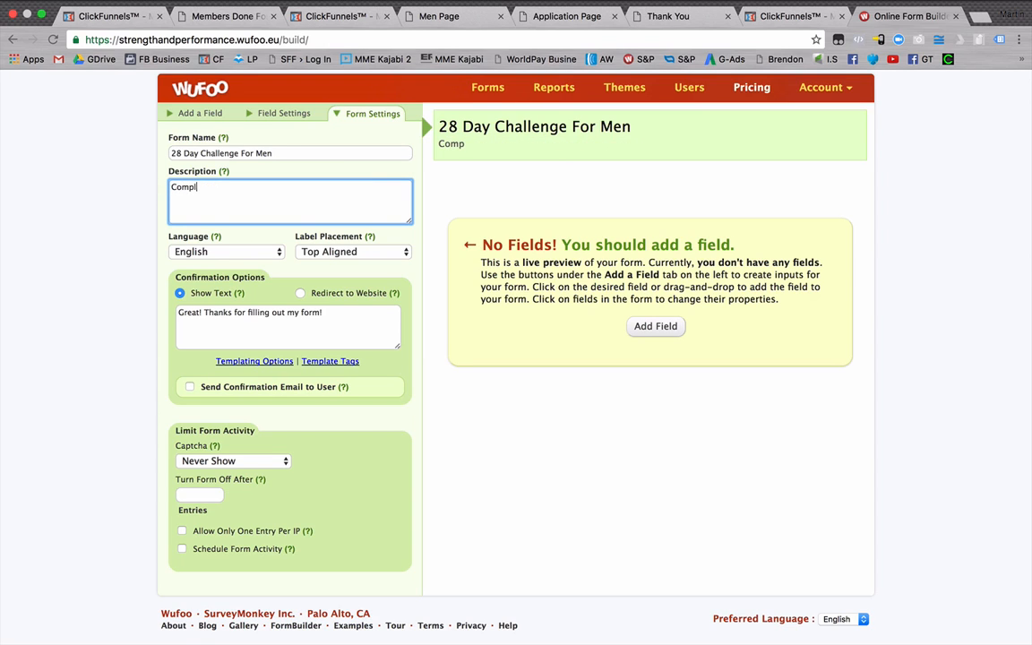
pyautogui.write('ete this form ')
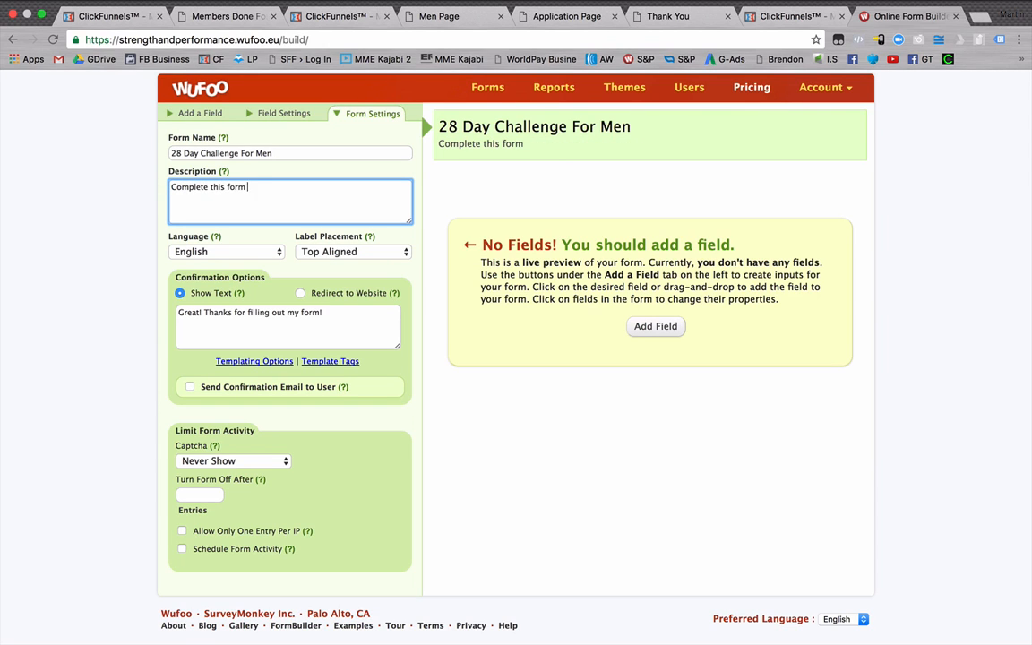
pyautogui.write('and we will give ')
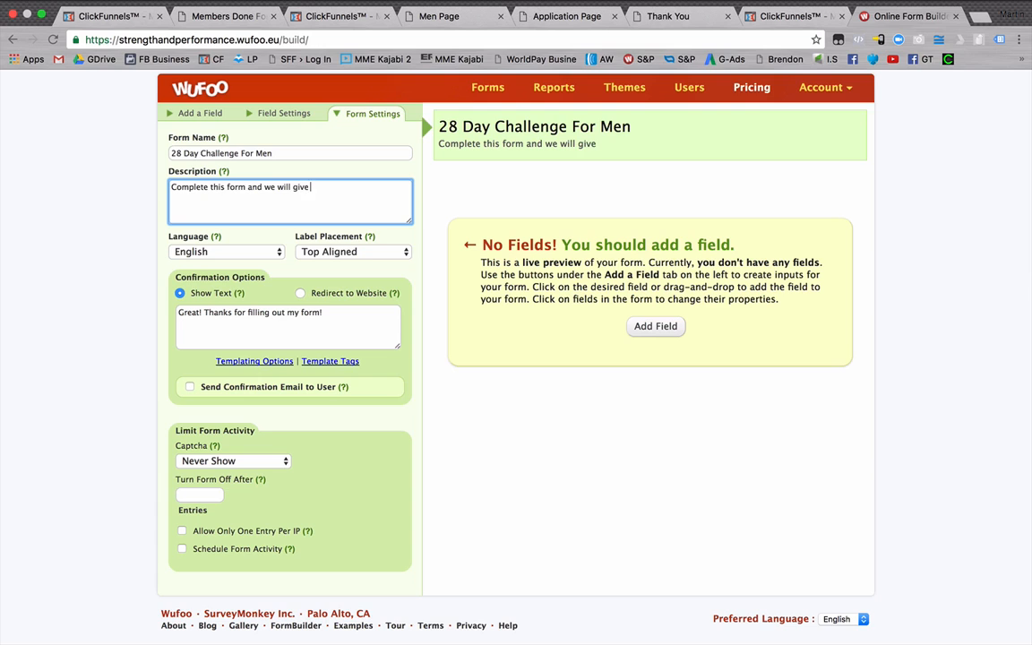
pyautogui.write('you a call')
# Add a Name field with first and last name boxes to the form and make it required.
pyautogui.click(198, 113)
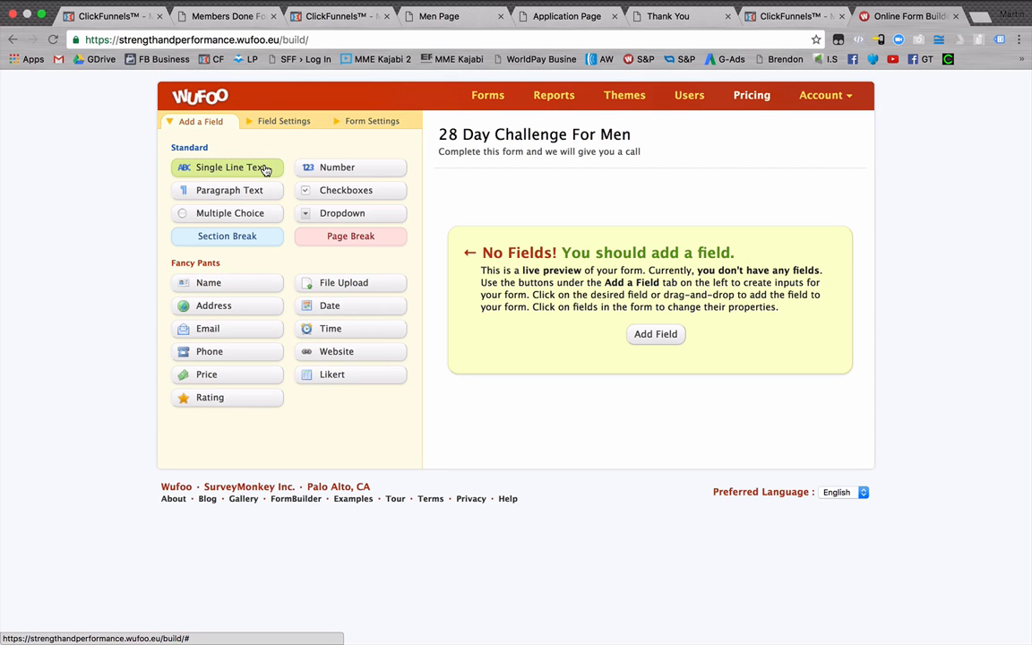
pyautogui.click(240, 291)
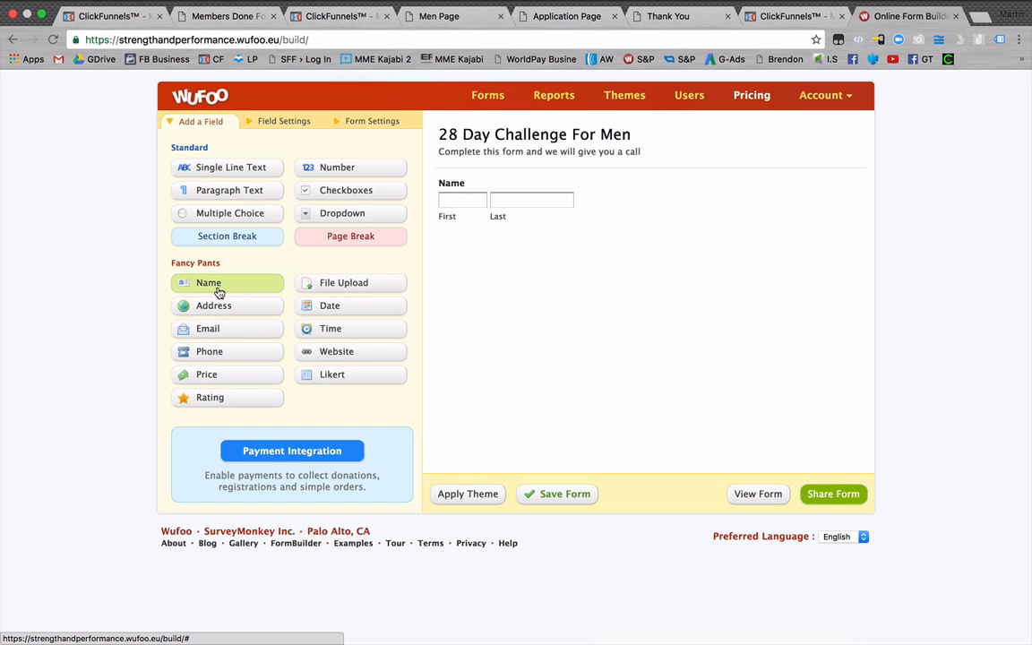
pyautogui.click(470, 201)
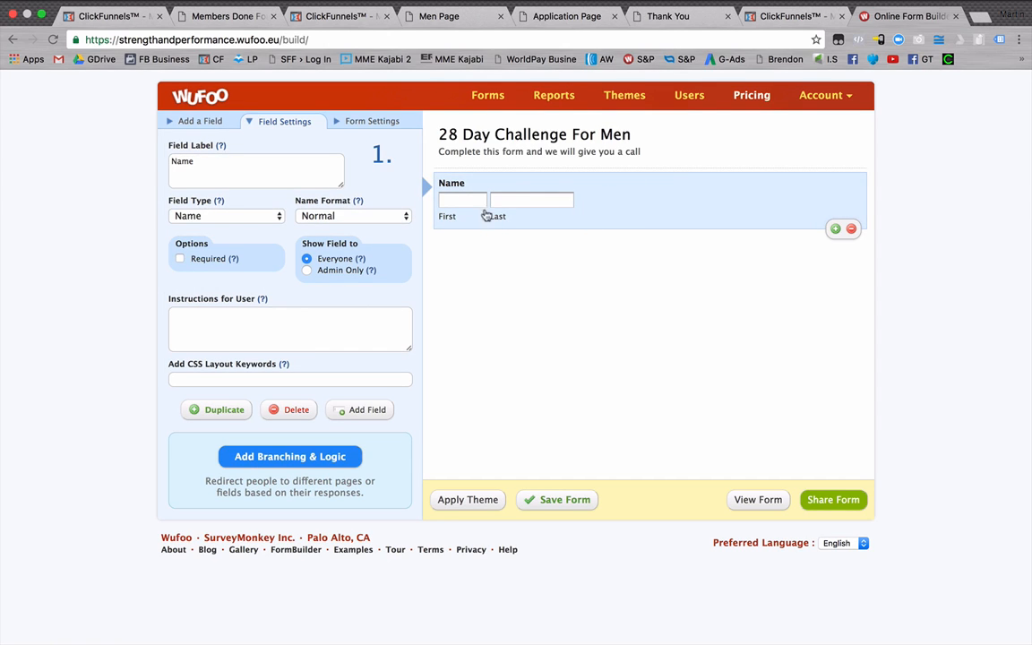
pyautogui.click(180, 259)
pyautogui.click(180, 259)
# Add an Email field below the Name field and make it required.
pyautogui.click(202, 122)
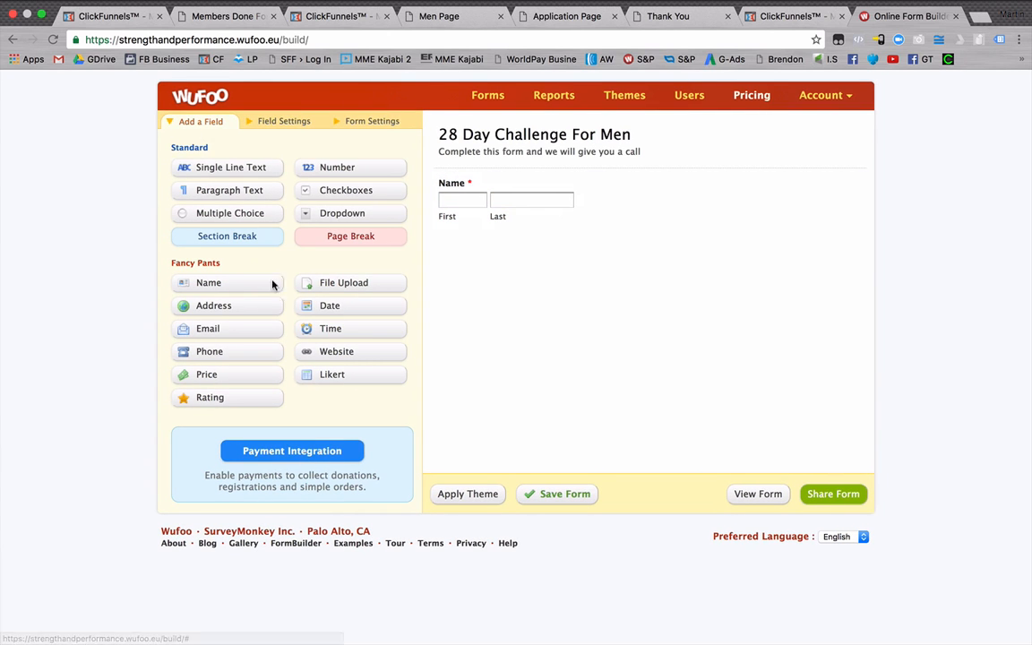
pyautogui.click(231, 334)
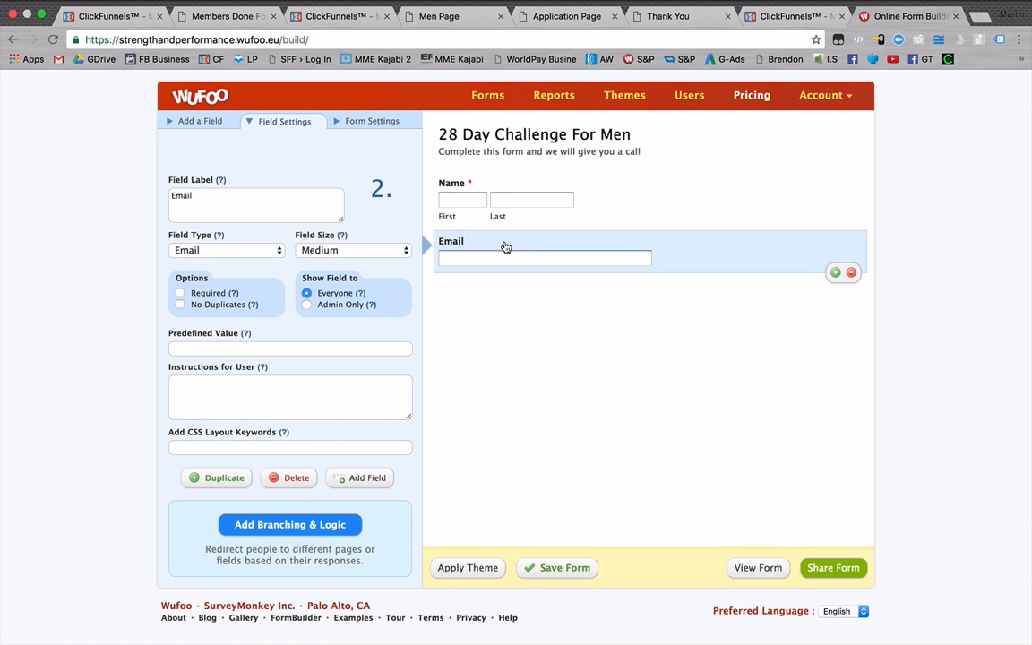
pyautogui.click(180, 293)
# Add a Phone Number field below Email, set its phone format to International and make it required.
pyautogui.click(198, 121)
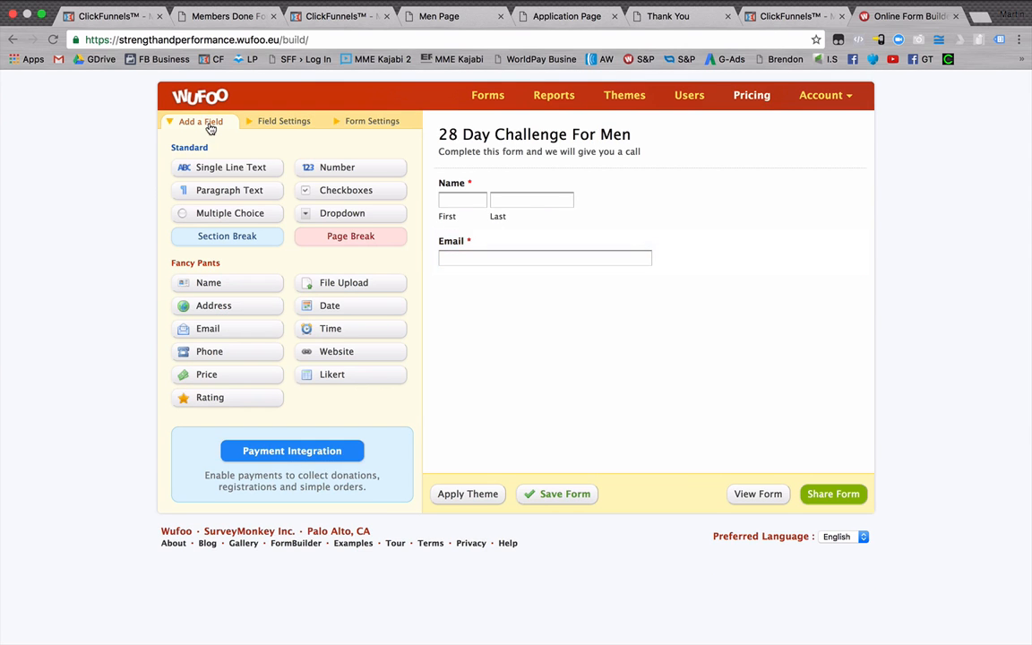
pyautogui.click(252, 358)
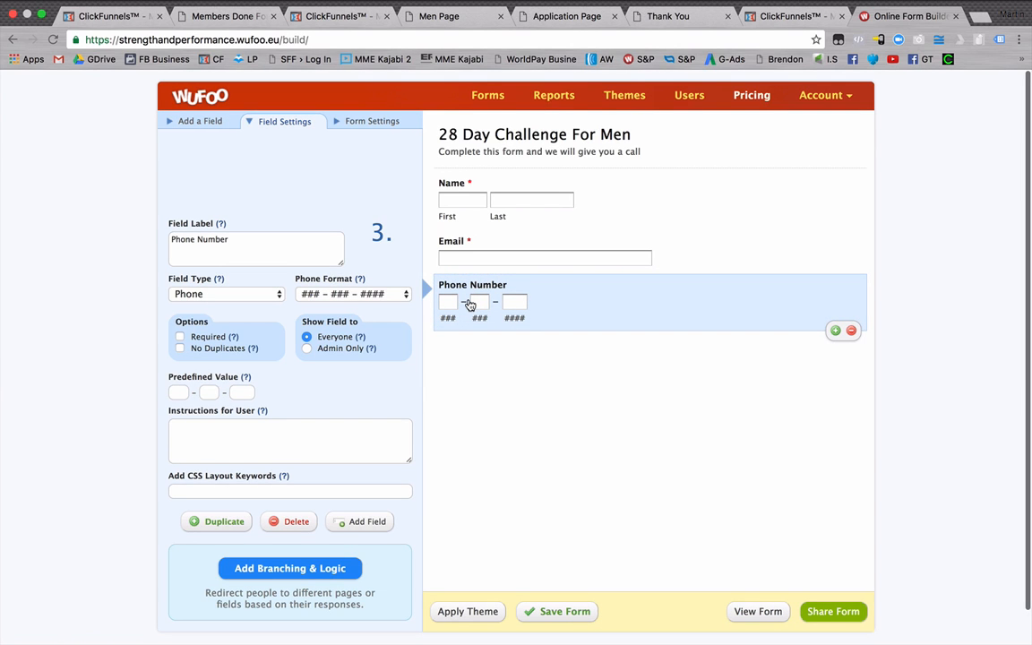
pyautogui.scroll(-1, 466, 305)
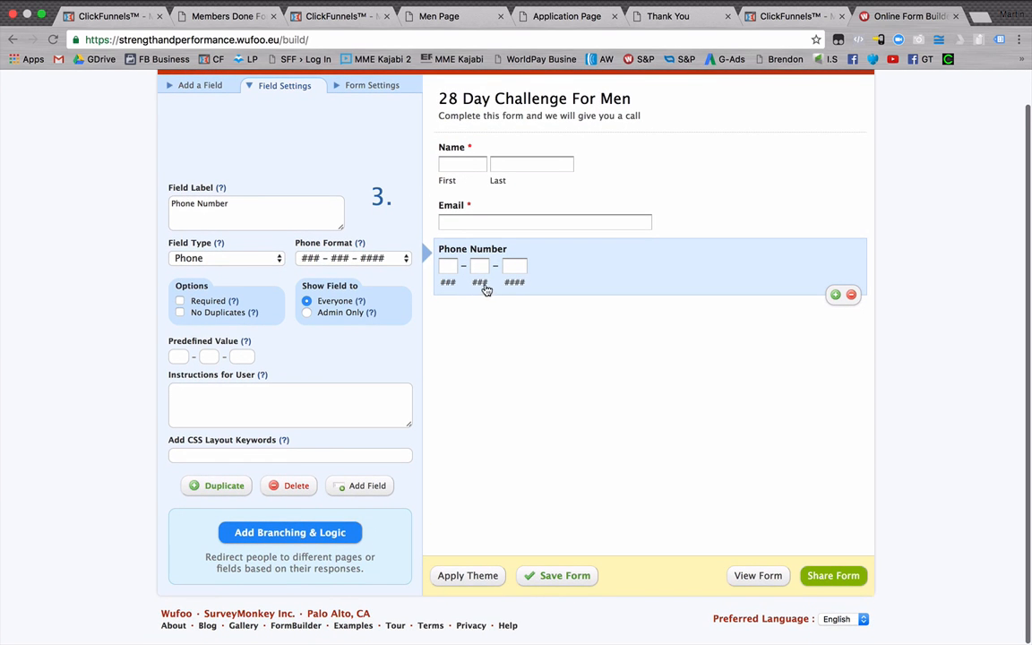
pyautogui.click(303, 258)
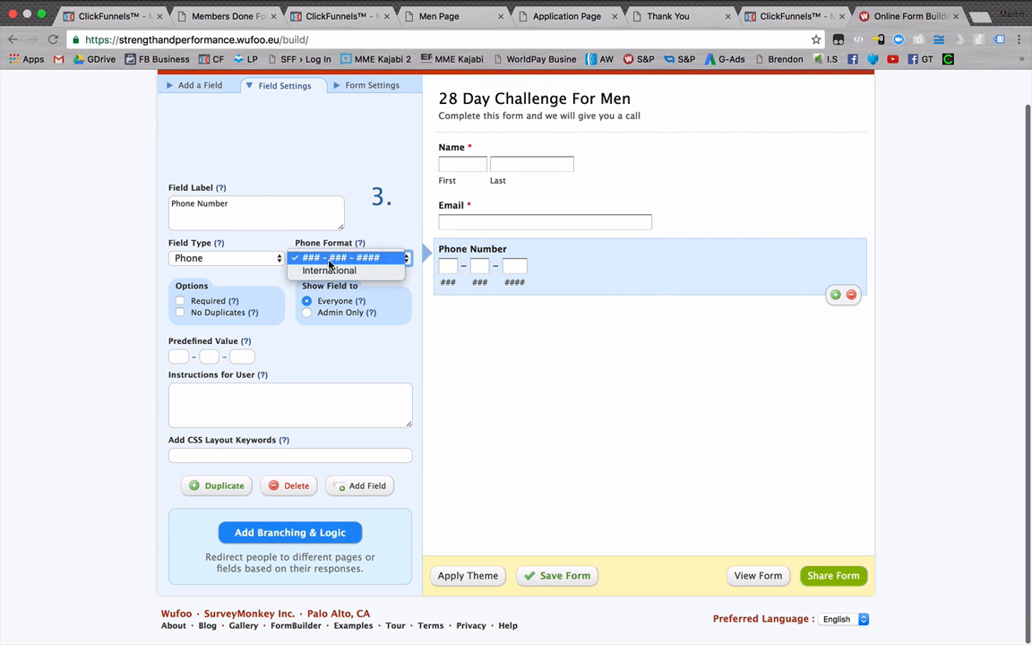
pyautogui.click(329, 270)
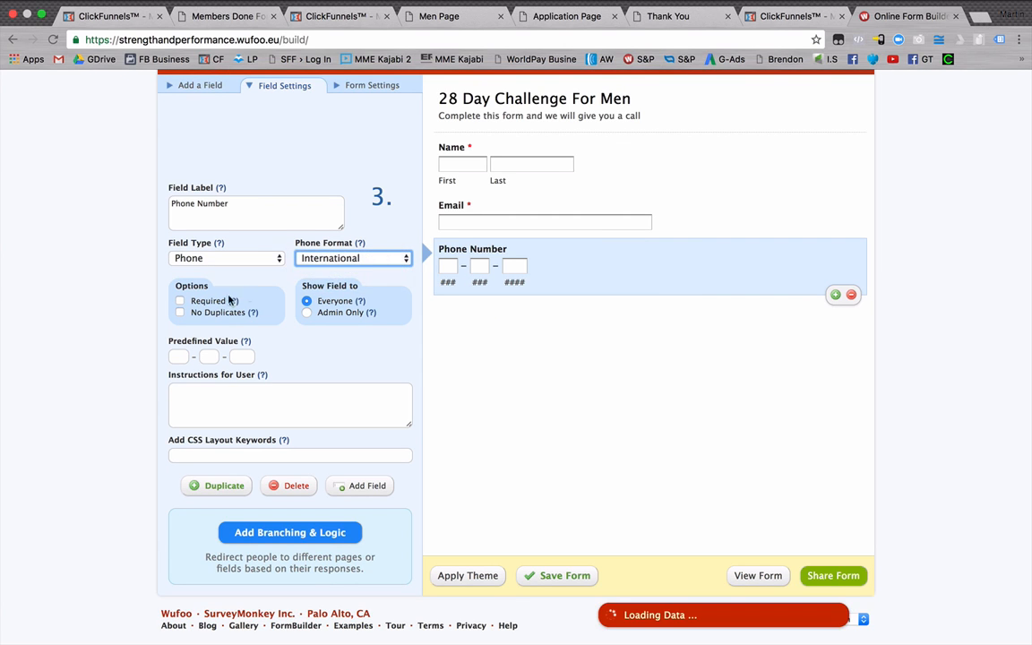
pyautogui.click(180, 301)
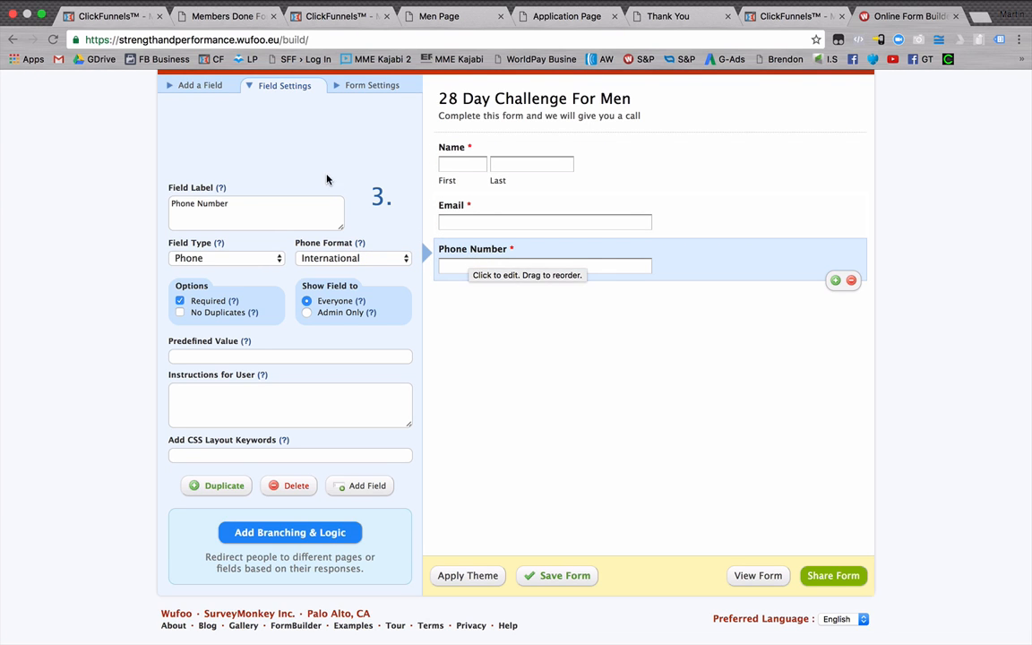
# Add a dropdown field below Phone Number with a label asking when is the best time to call.
pyautogui.scroll(1, 296, 161)
pyautogui.click(211, 123)
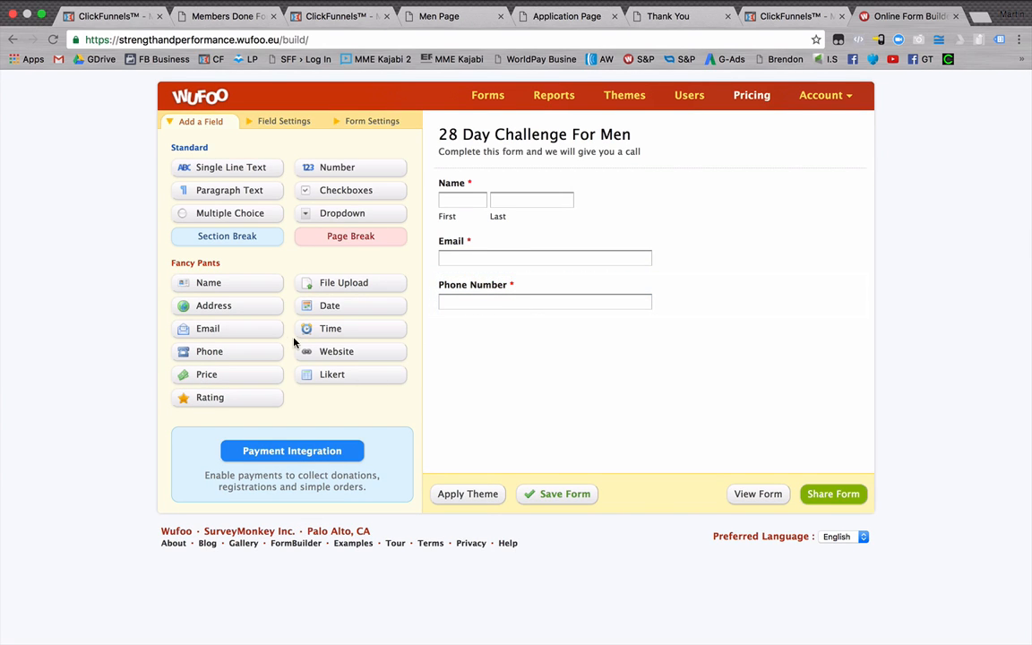
pyautogui.click(346, 215)
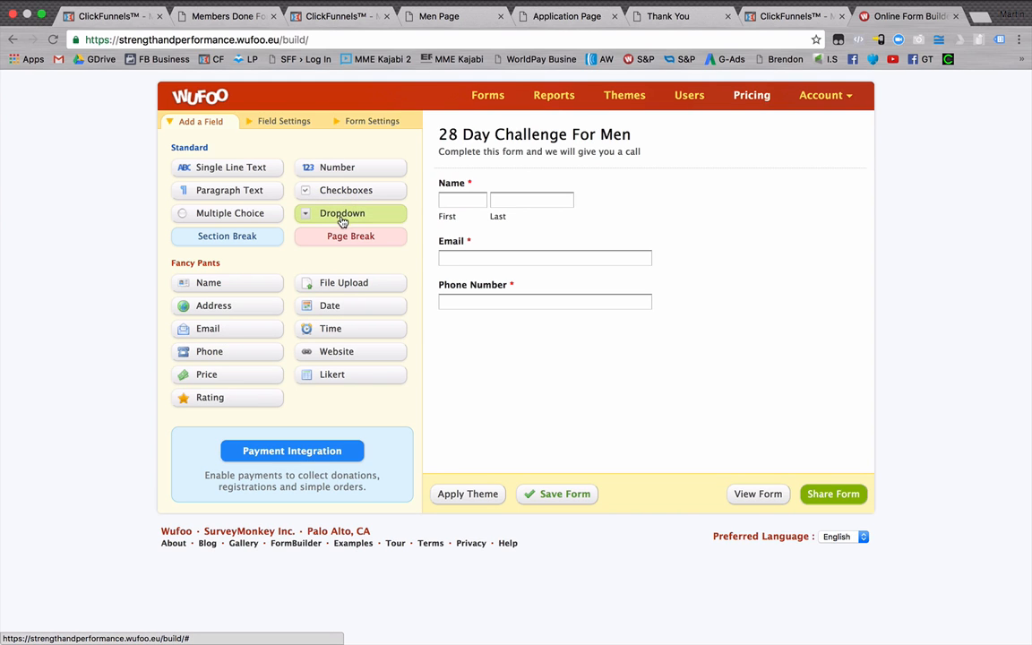
pyautogui.click(479, 337)
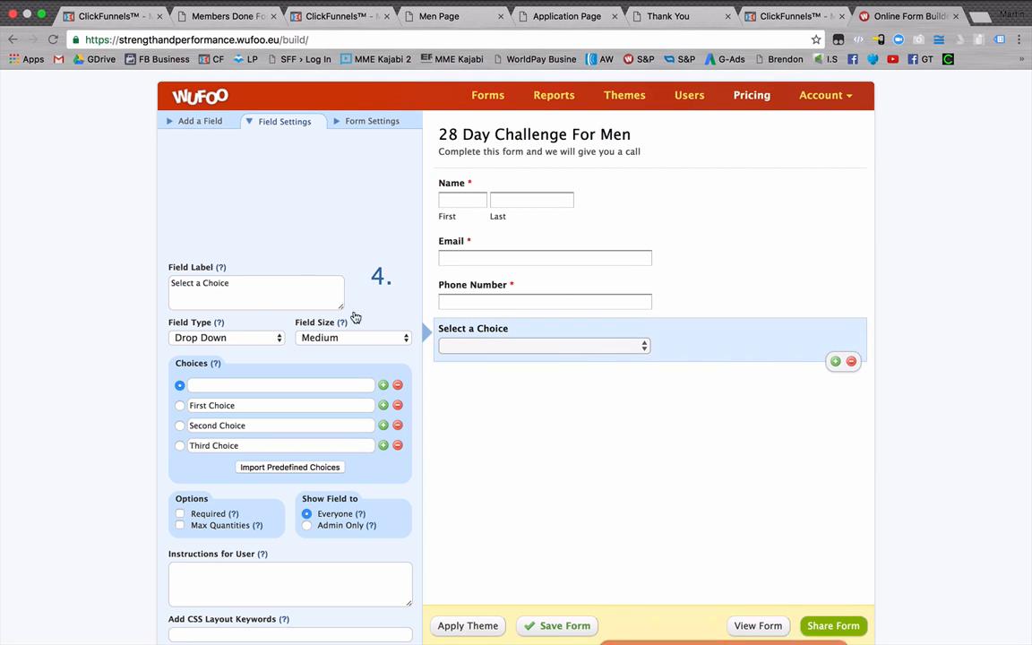
pyautogui.write('When')
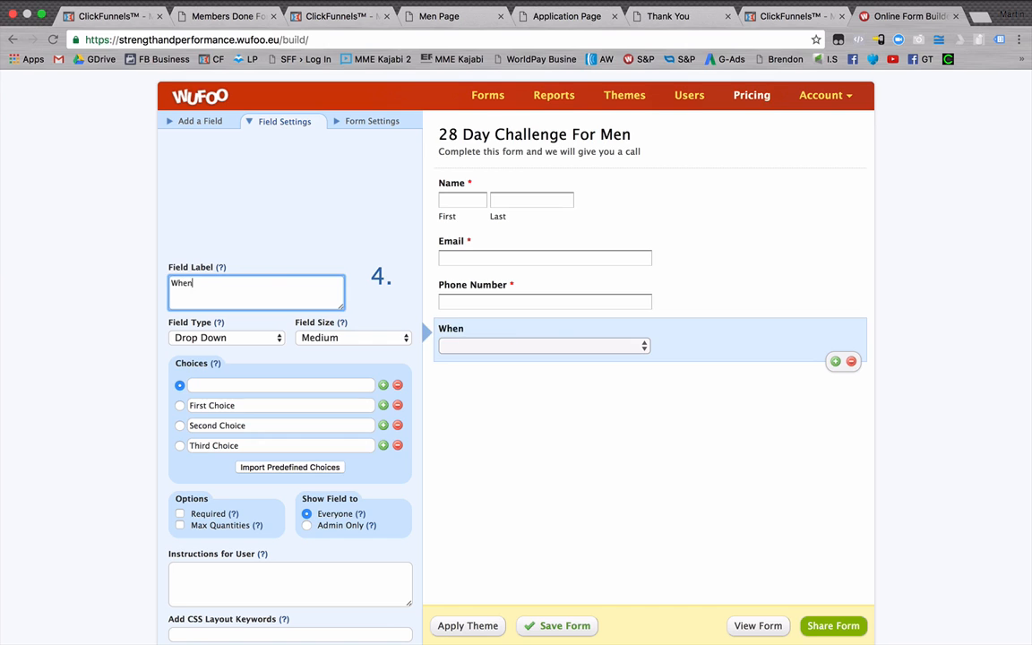
pyautogui.write('is the best time')
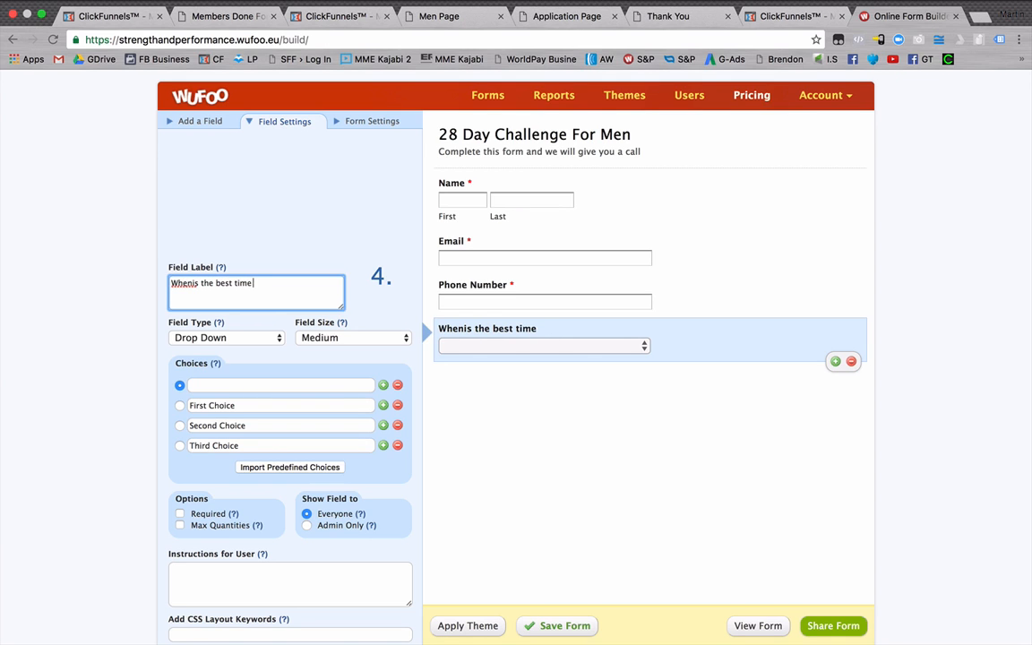
pyautogui.write(' to call you')
# Set the dropdown's first two choices to "9am-10am" and "10am - 11am".
pyautogui.click(206, 386)
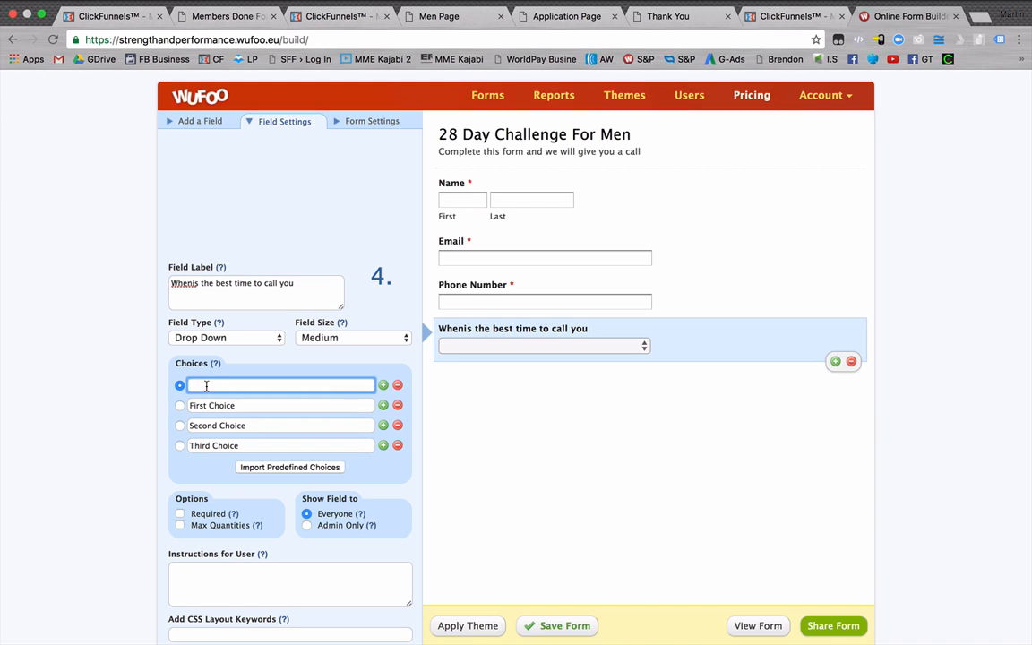
pyautogui.write('9am-4pm')
pyautogui.click(237, 405)
pyautogui.moveTo(230, 386); pyautogui.dragTo(212, 386)
pyautogui.write('10am')
pyautogui.moveTo(236, 405); pyautogui.dragTo(191, 405)
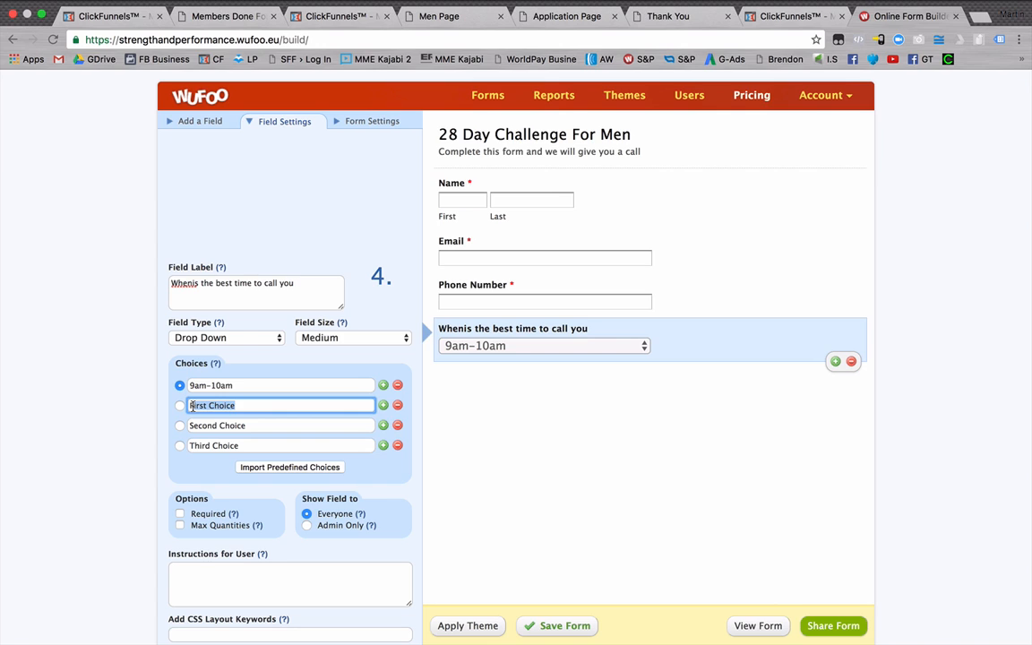
pyautogui.write('10am - 11am')
# Insert the missing space in the dropdown's label so it reads "When is the best time to call you".
pyautogui.click(436, 488)
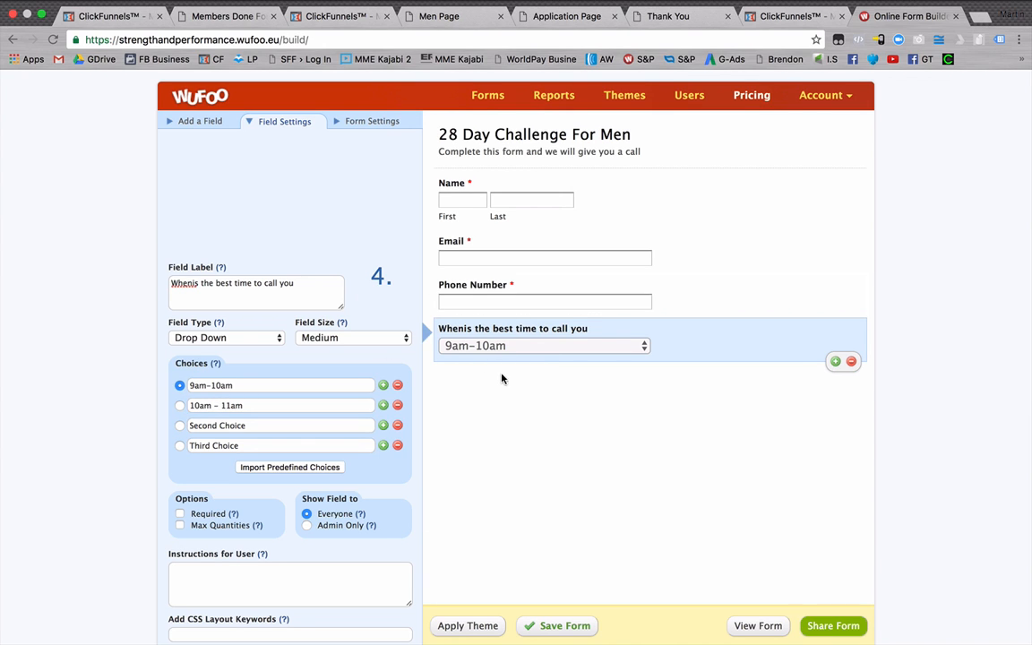
pyautogui.click(190, 283)
pyautogui.click(239, 190)
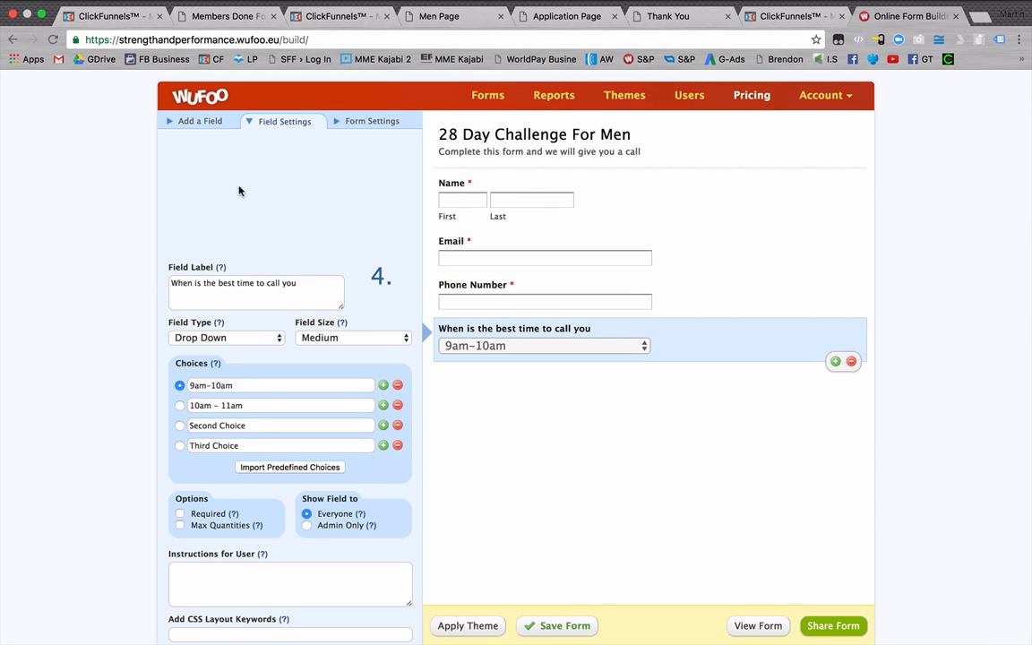
# Add a paragraph text field below the call-time dropdown and select its placeholder label for replacement.
pyautogui.click(205, 122)
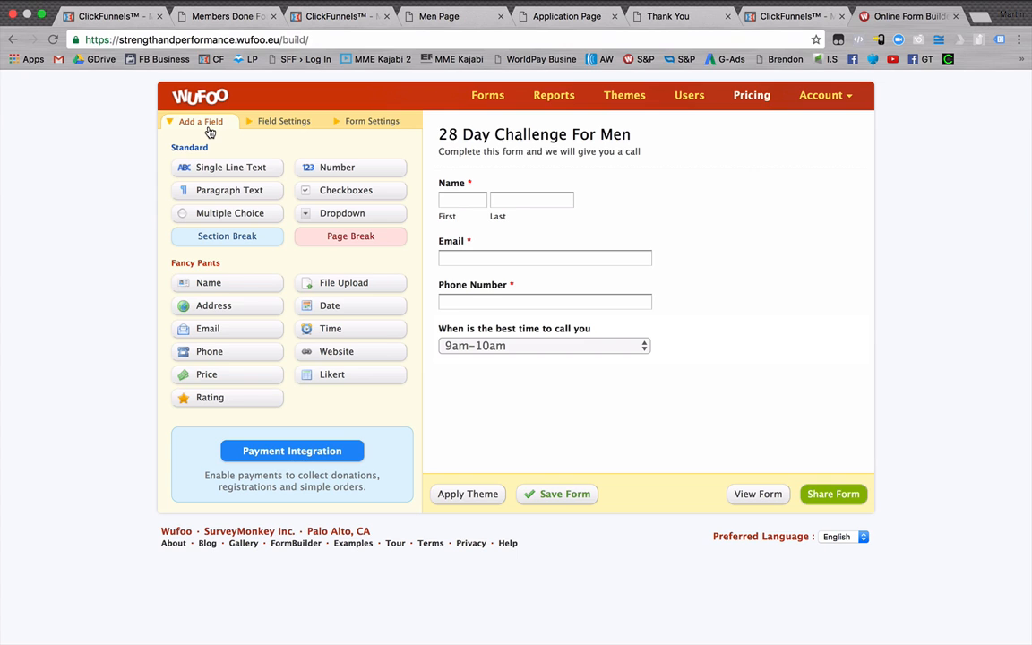
pyautogui.click(240, 196)
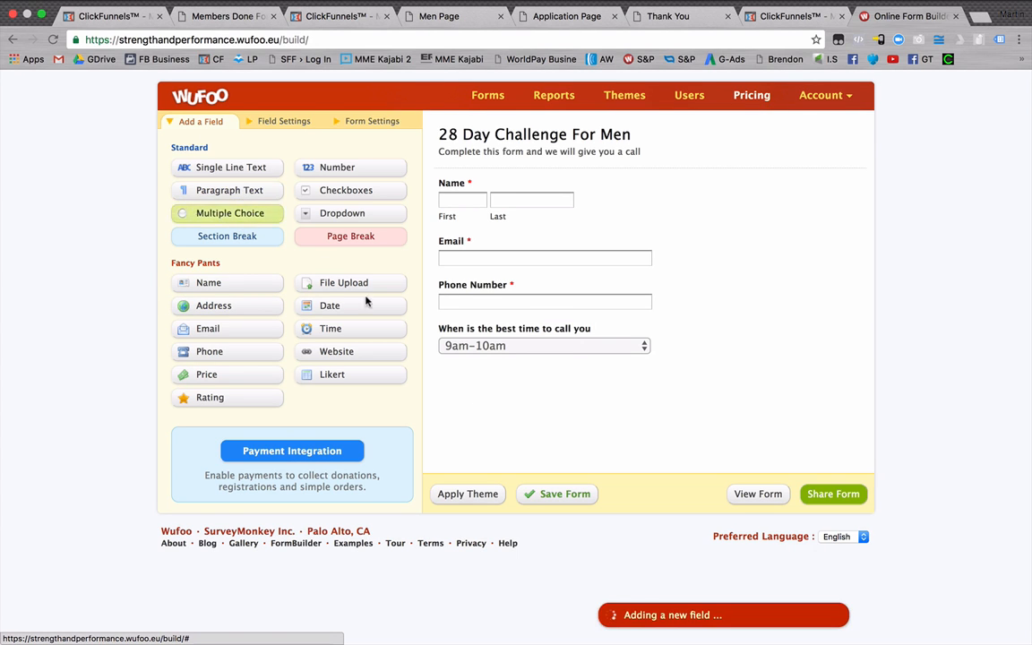
pyautogui.moveTo(206, 332); pyautogui.dragTo(124, 325)
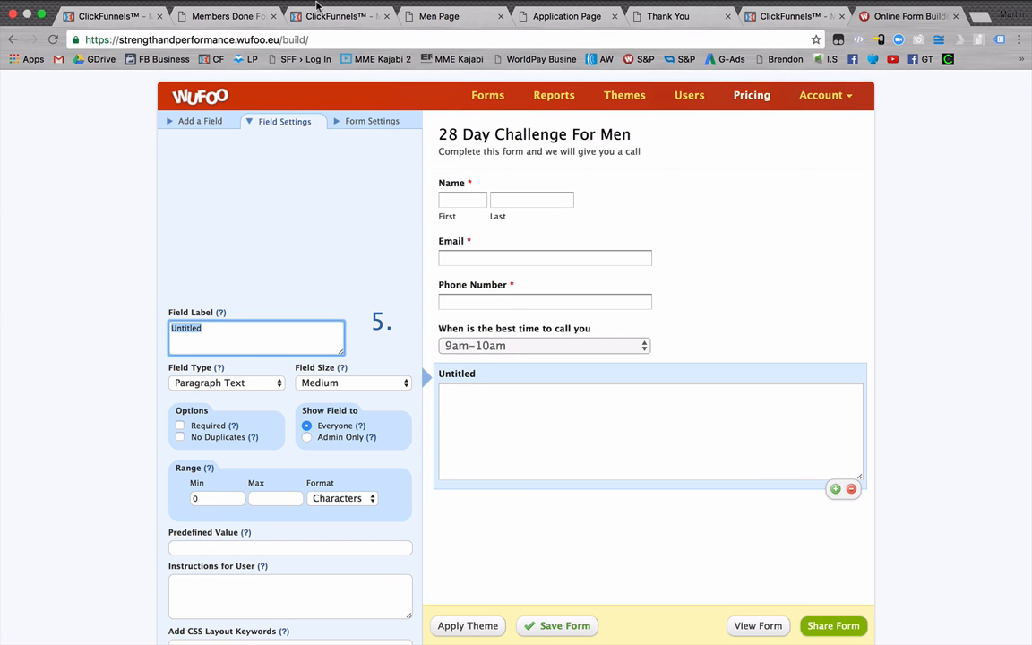
# Label the new paragraph field "Tell me exactly how you currently feel;", following the example form's wording, and make it required.
pyautogui.click(431, 18)
pyautogui.scroll(-3, 582, 457)
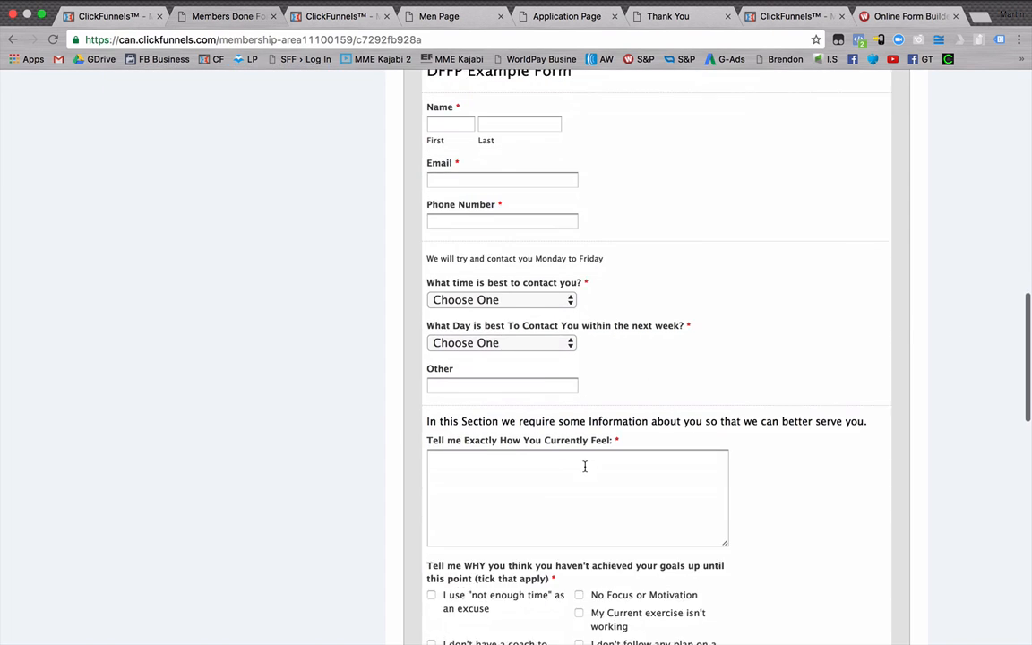
pyautogui.click(906, 16)
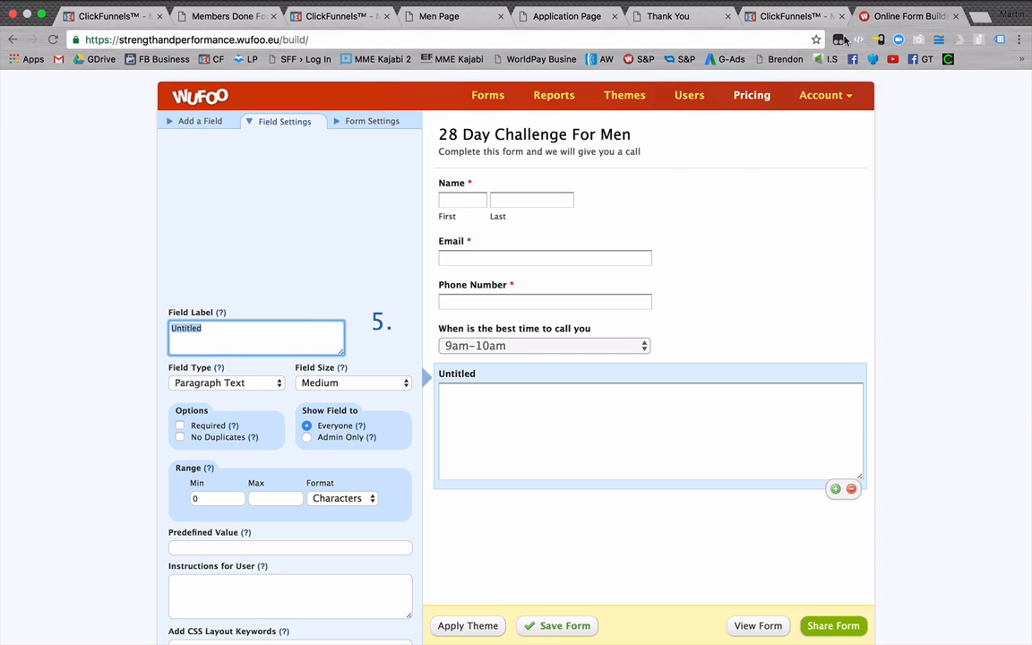
pyautogui.write('Tel')
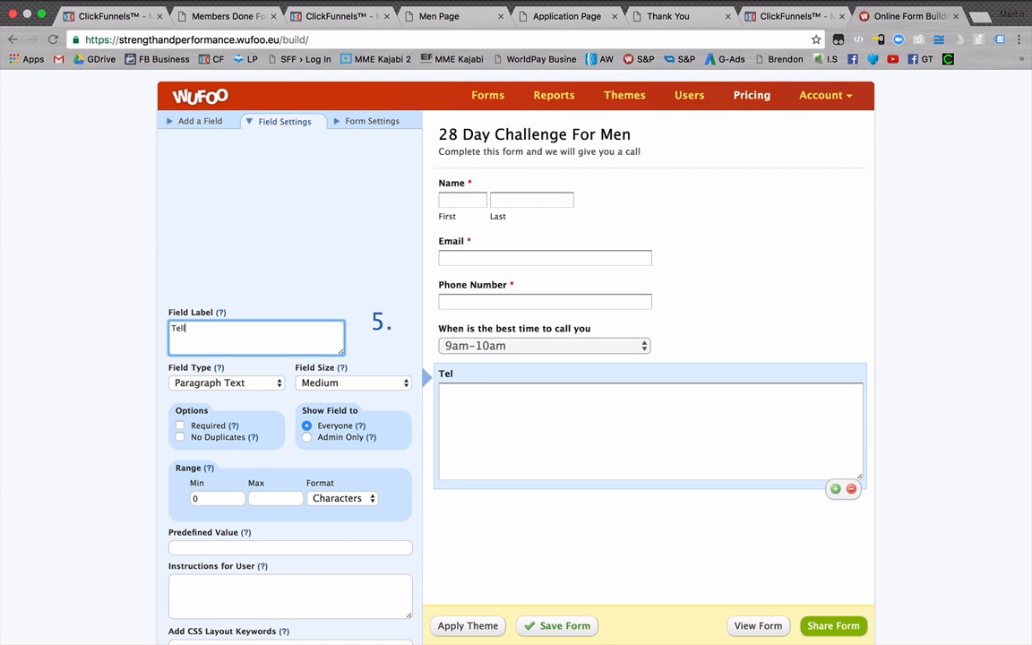
pyautogui.write('l me exactly how you currently feel;')
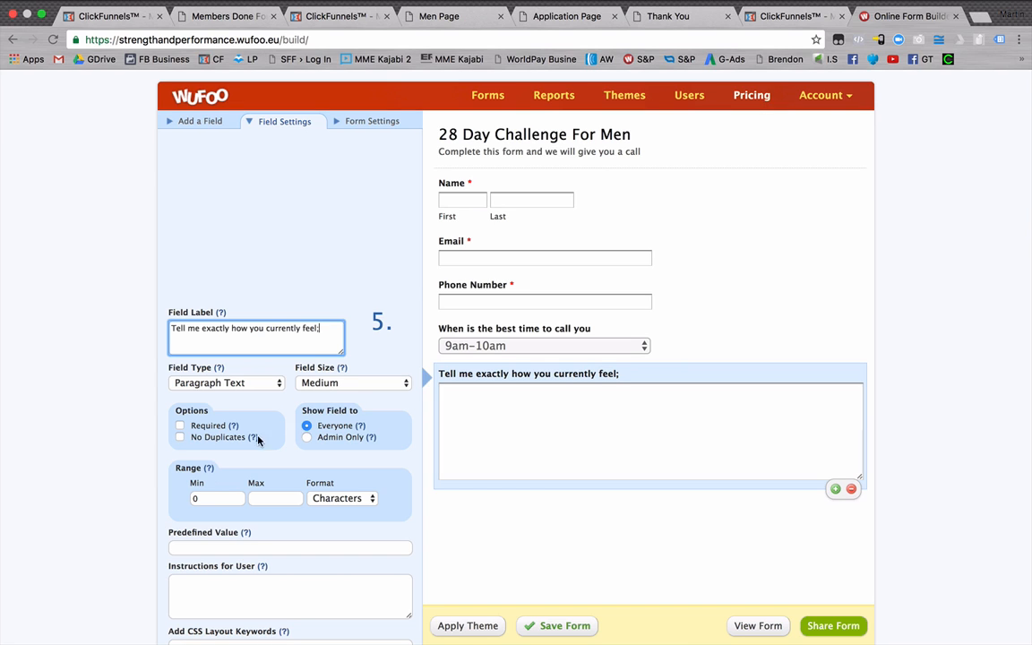
pyautogui.click(180, 425)
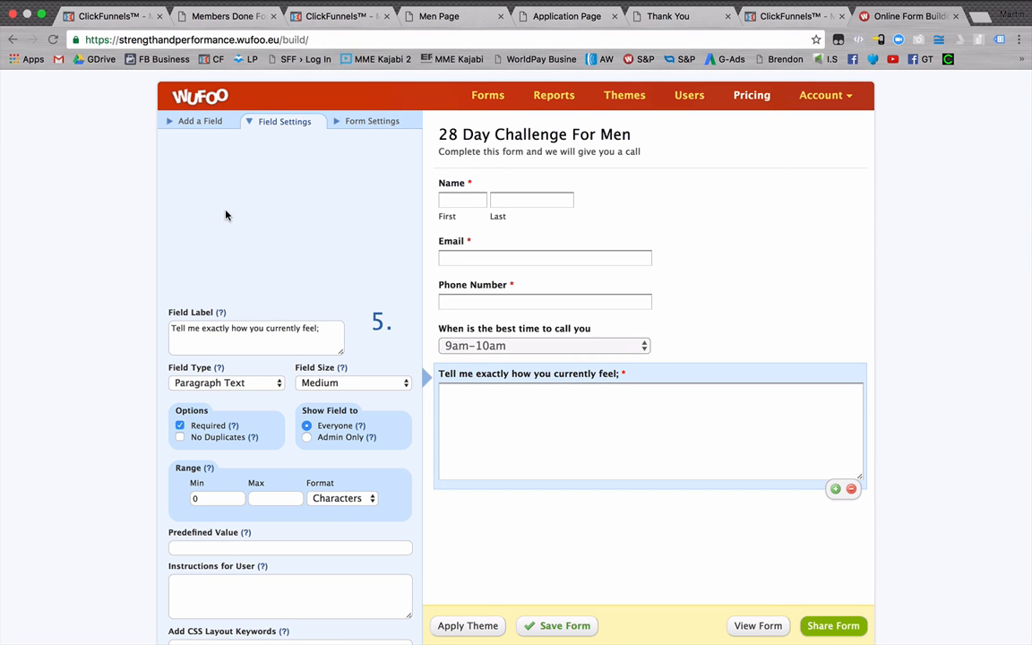
# Look over the men's opt-in page and the existing application page, and return to the Wufoo form builder.
pyautogui.click(408, 16)
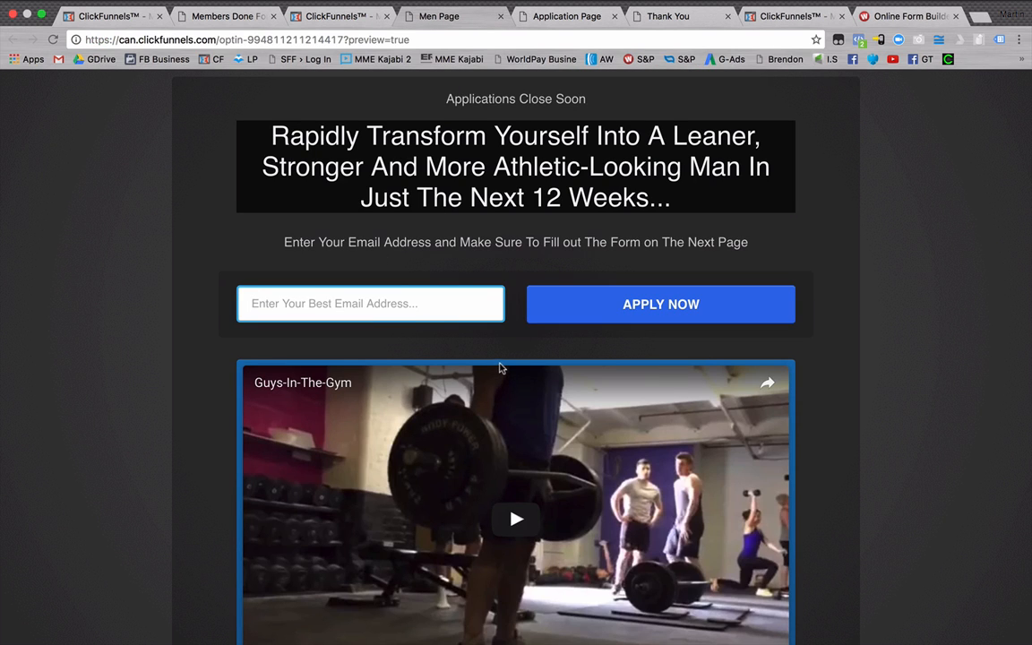
pyautogui.click(568, 24)
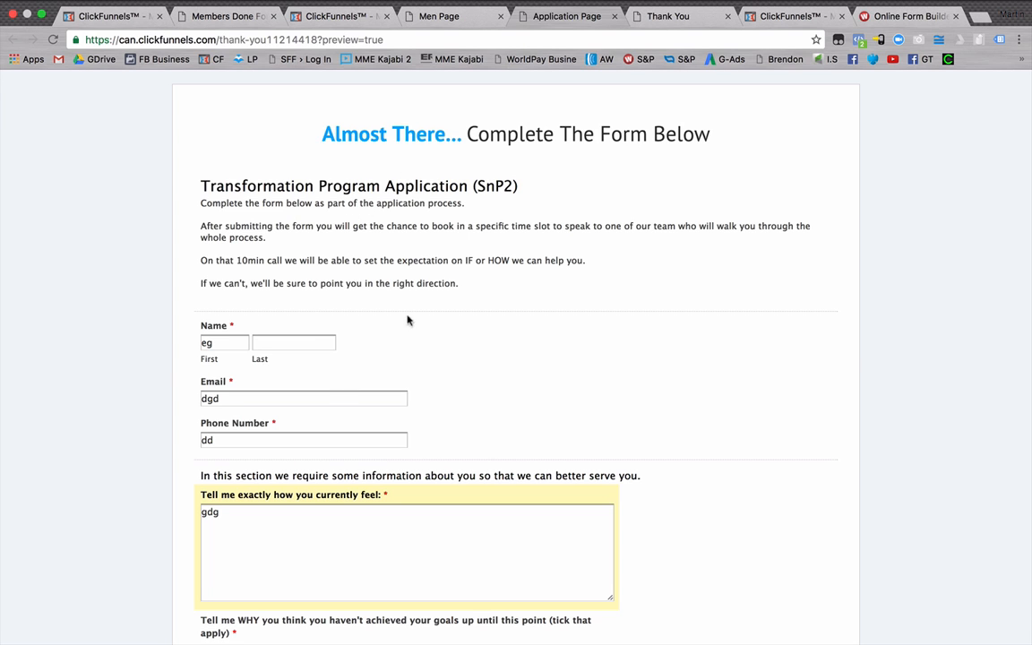
pyautogui.click(884, 18)
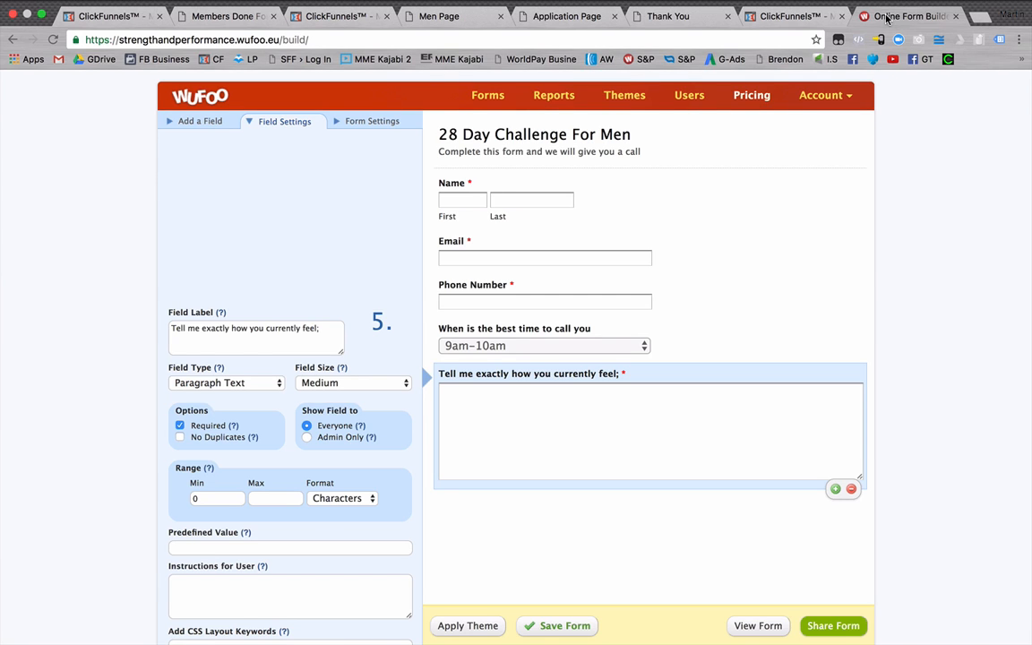
# Copy the question "What would mean IDEAL success for you as we work together?" from the DFFP Example Form.
pyautogui.click(200, 123)
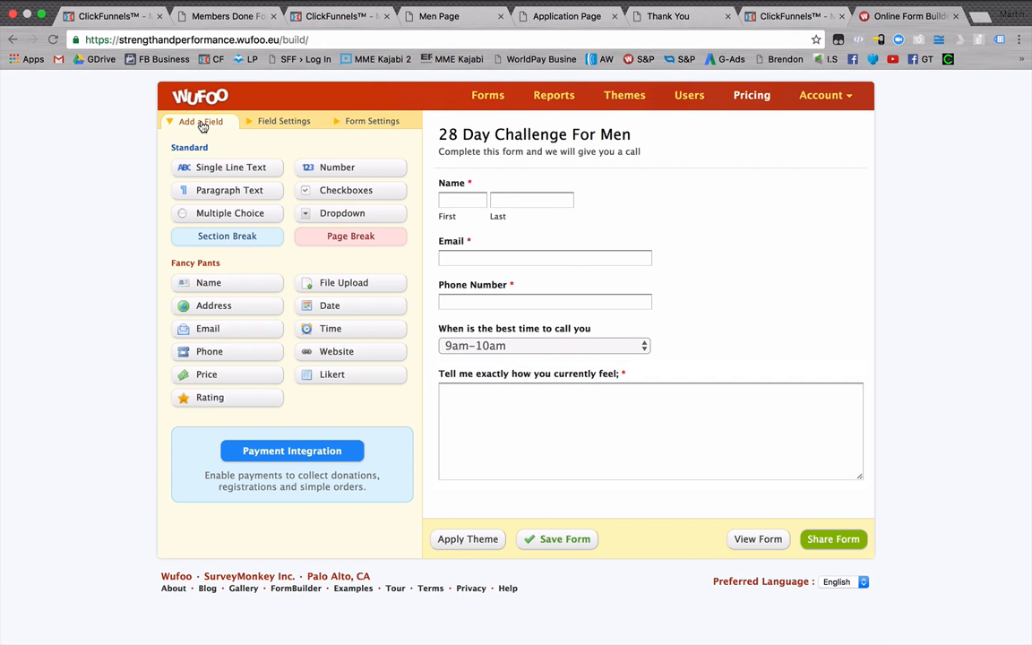
pyautogui.click(206, 18)
pyautogui.scroll(-2, 629, 351)
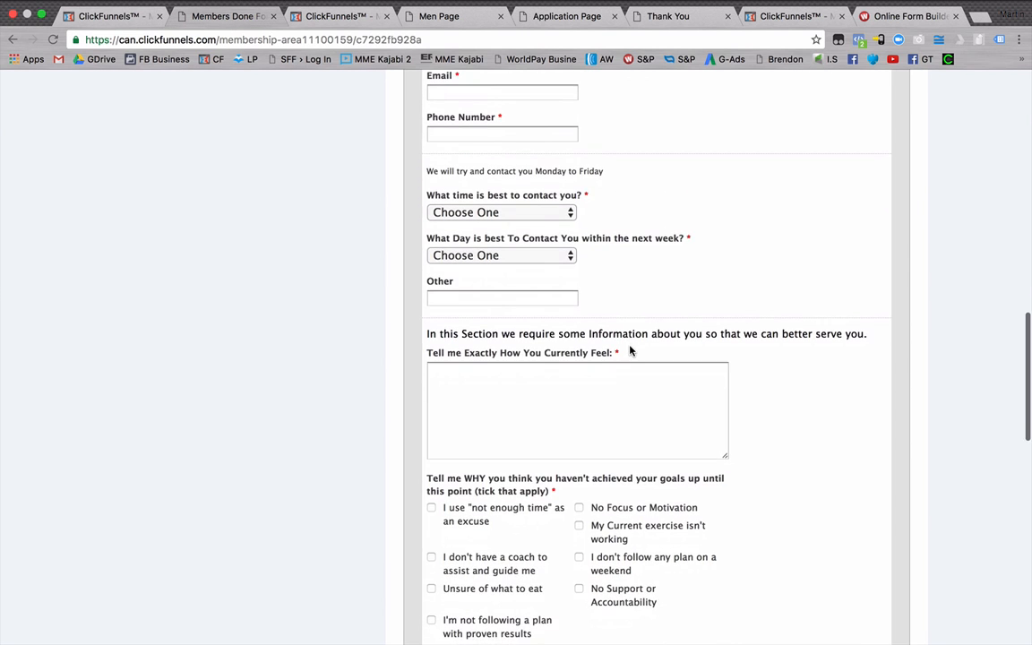
pyautogui.scroll(-5, 630, 351)
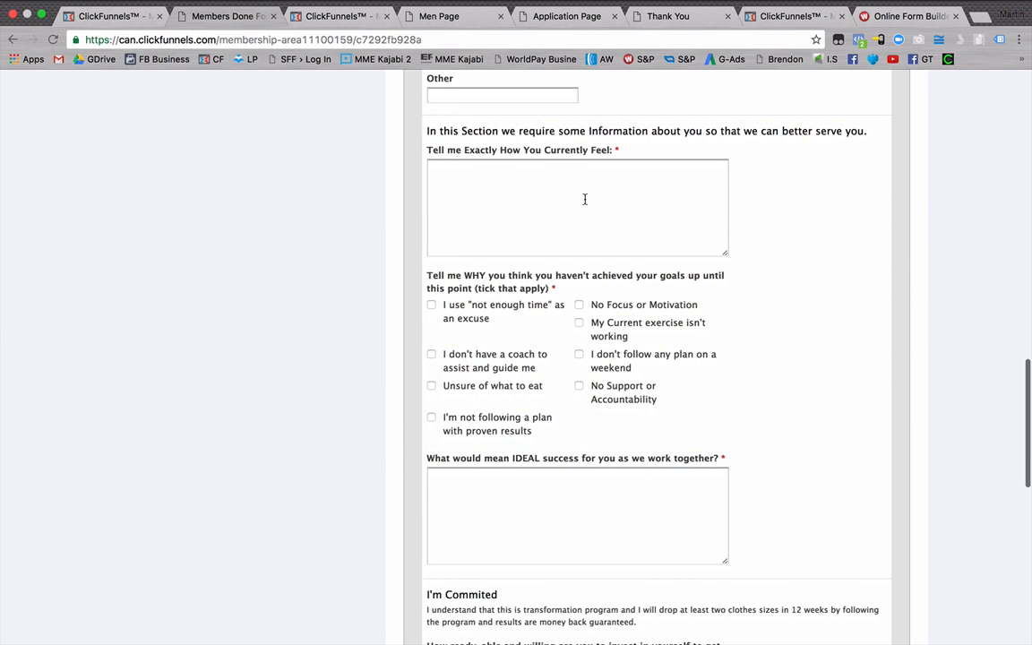
pyautogui.scroll(-5, 580, 205)
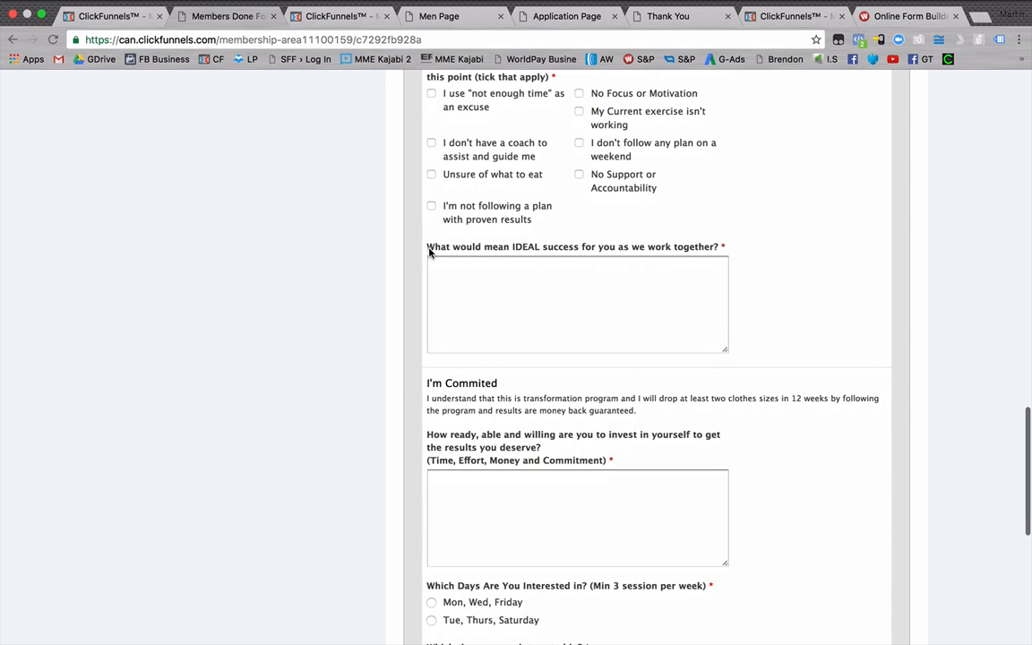
pyautogui.moveTo(430, 251); pyautogui.dragTo(721, 251)
pyautogui.press('super+c')
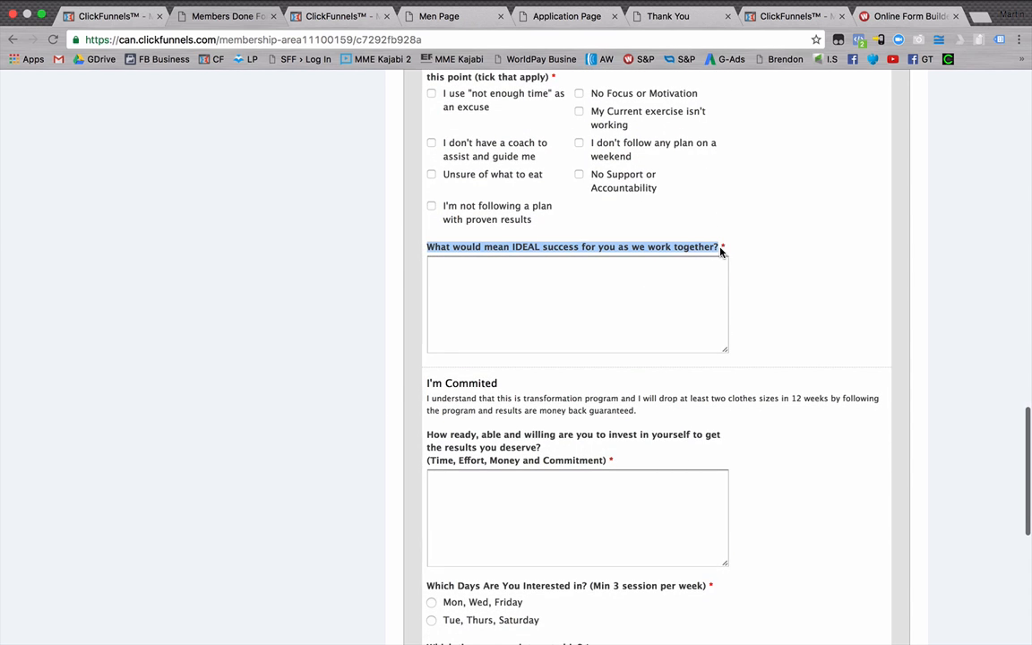
# Add a required paragraph text field in Wufoo below the feelings question, labelled "What would mean IDEAL success for you as we work together?".
pyautogui.click(860, 25)
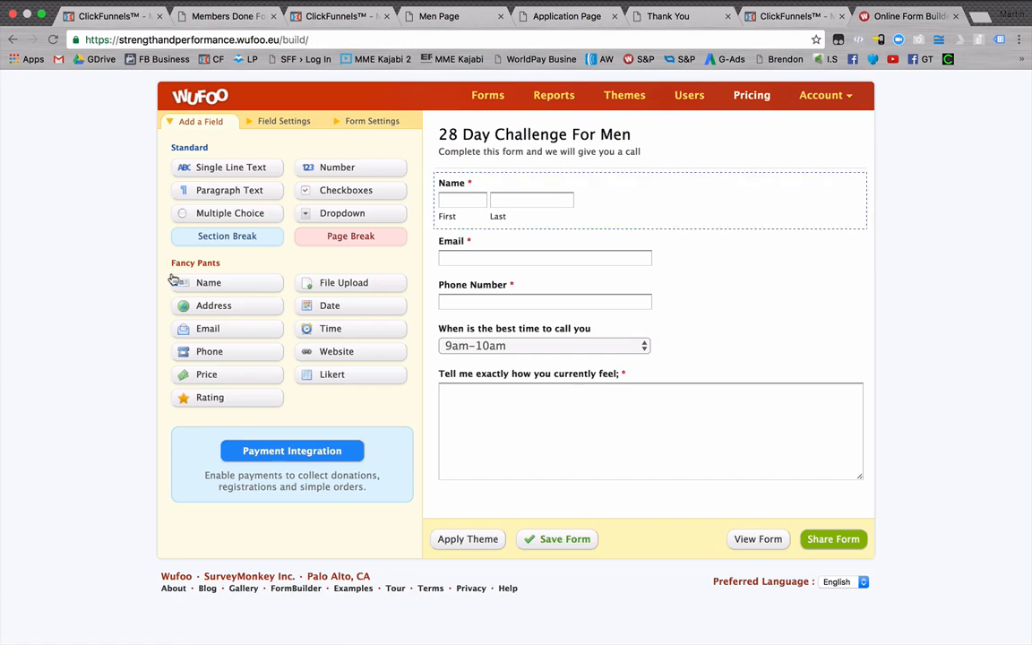
pyautogui.click(211, 191)
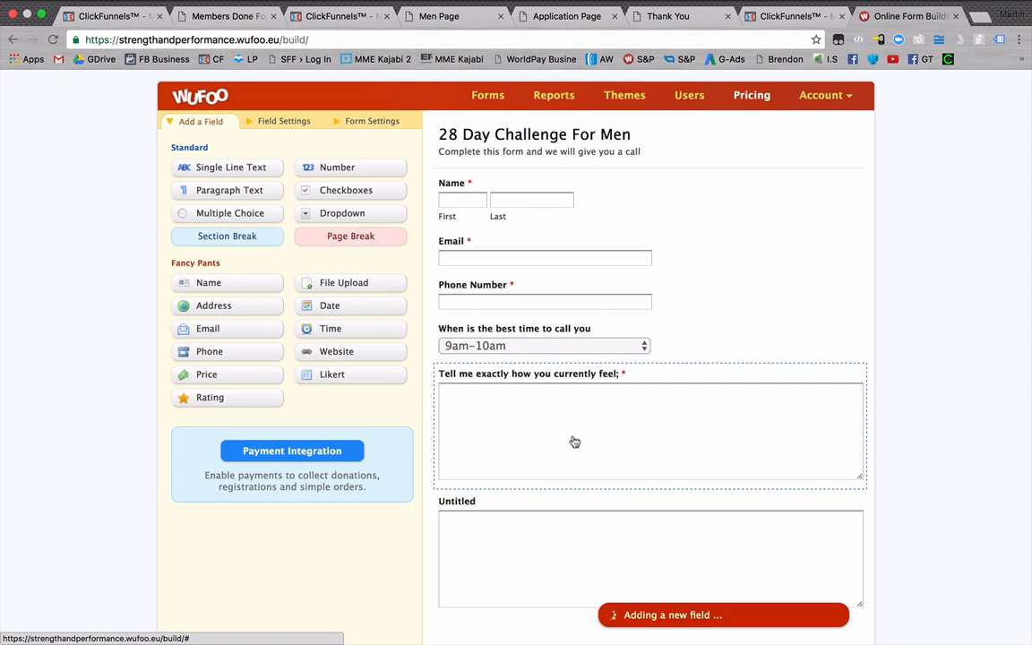
pyautogui.click(518, 519)
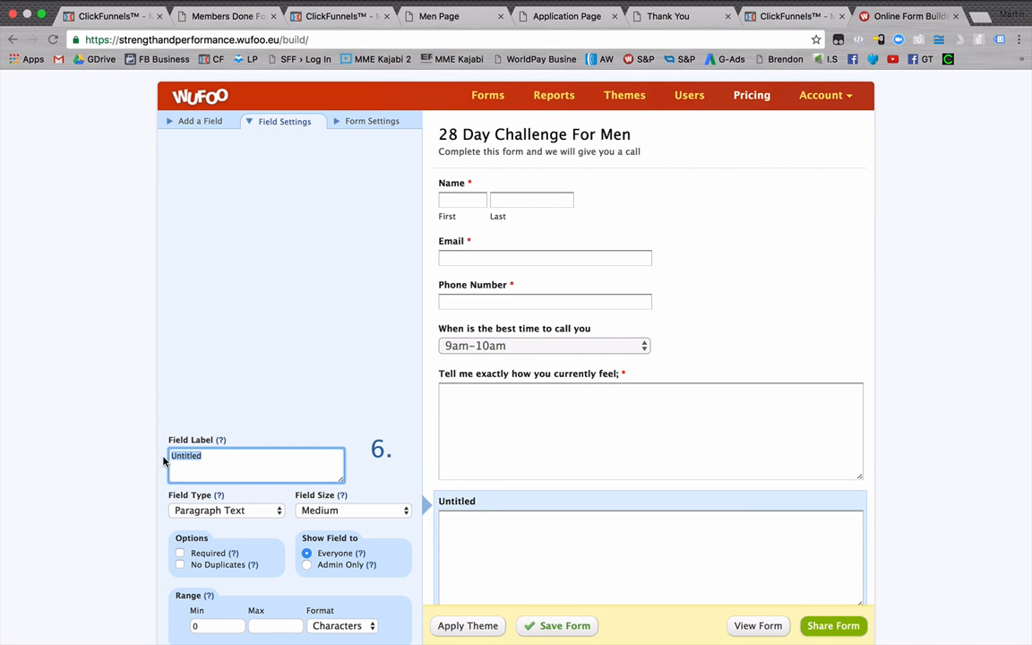
pyautogui.press('super+v')
pyautogui.scroll(-5, 257, 403)
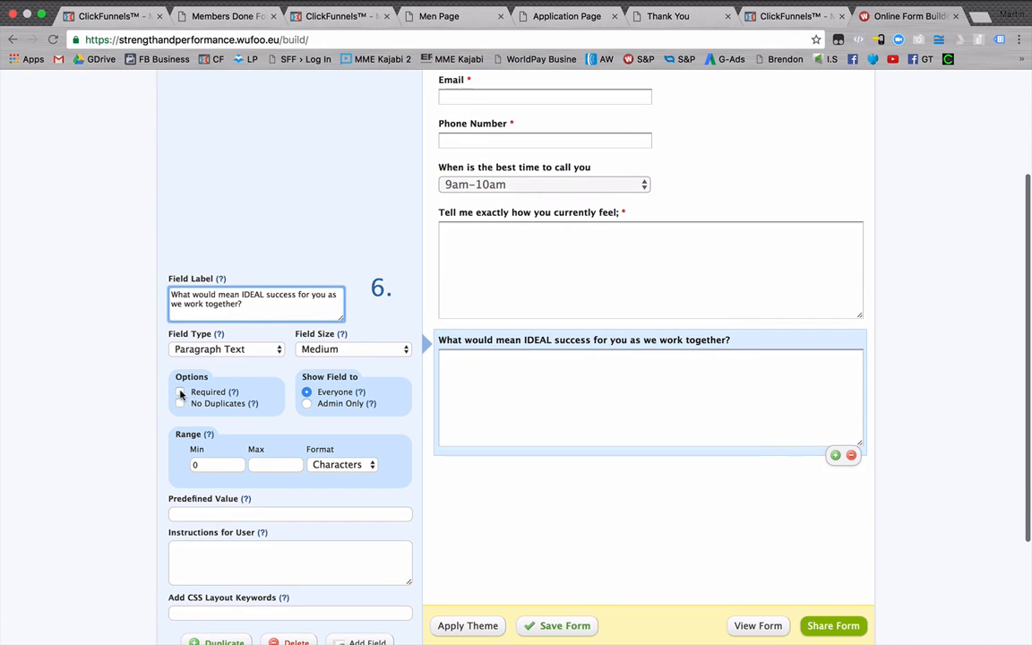
pyautogui.click(180, 392)
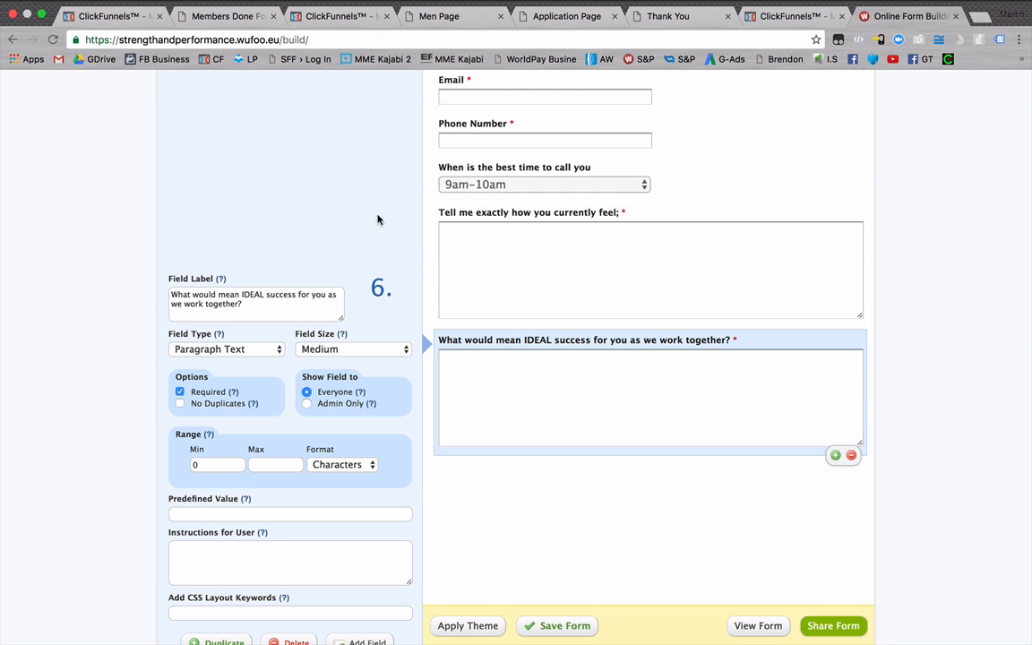
# Review the remaining questions and sections of the DFFP Example Form and compare them with the form built in Wufoo.
pyautogui.scroll(-2, 488, 435)
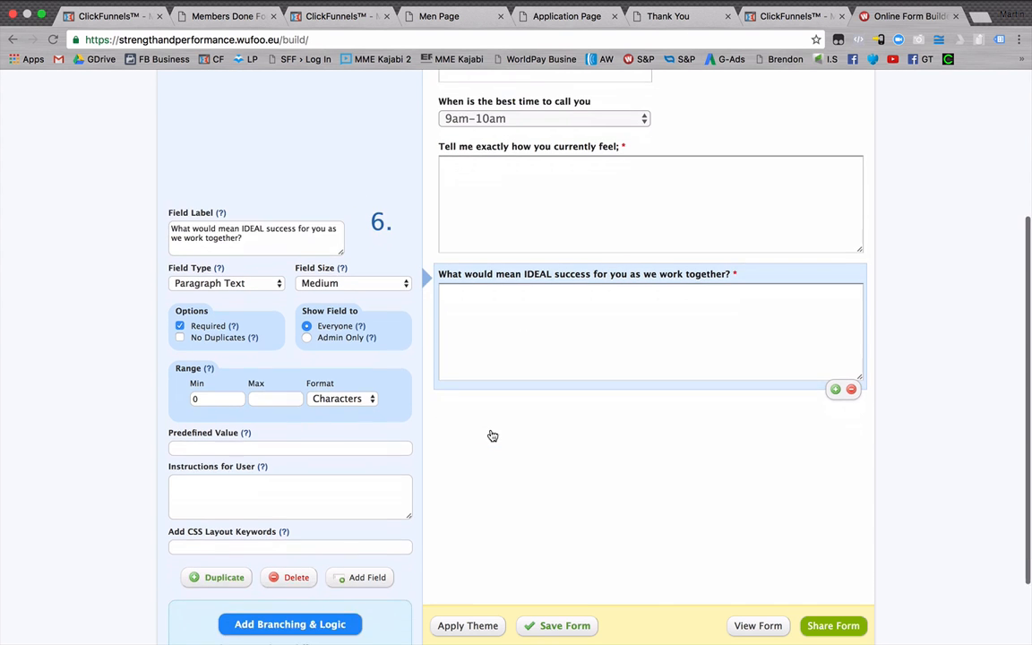
pyautogui.scroll(5, 533, 315)
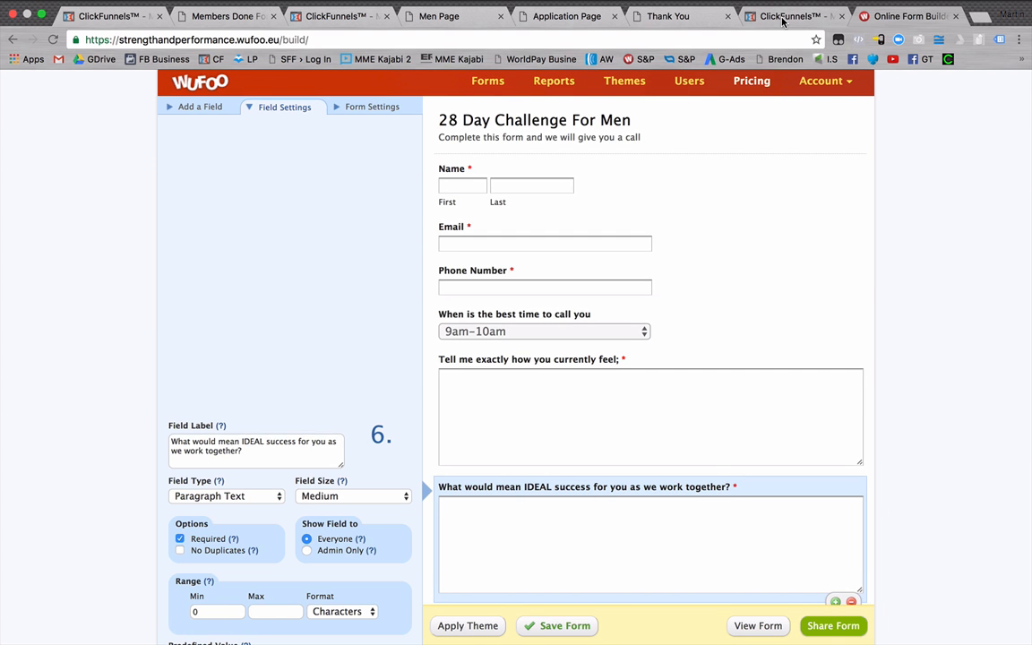
pyautogui.click(226, 18)
pyautogui.scroll(-4, 636, 444)
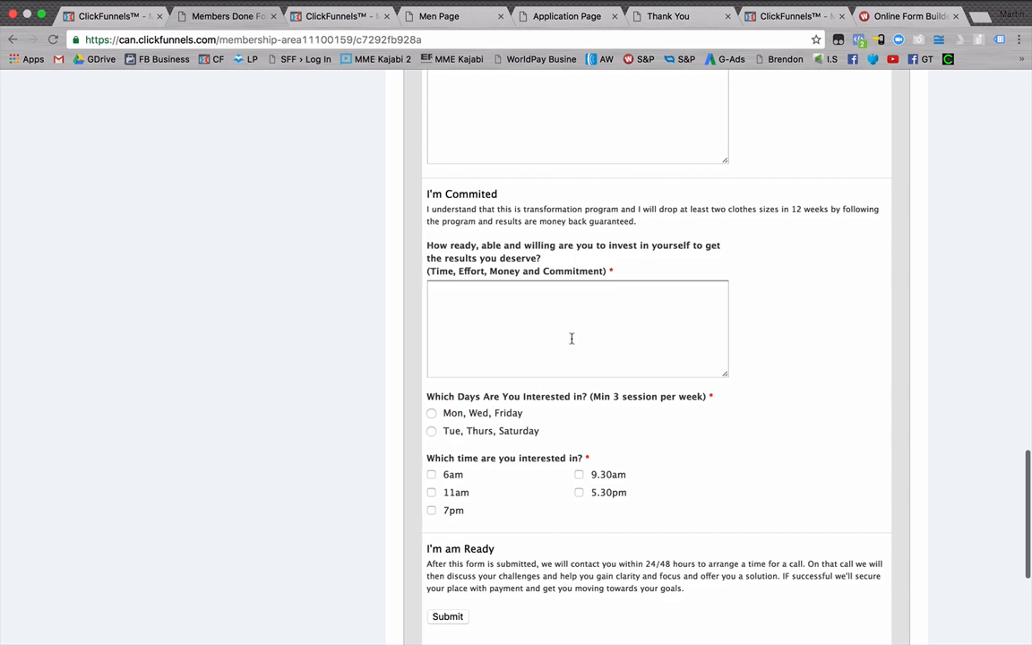
pyautogui.scroll(-2, 538, 305)
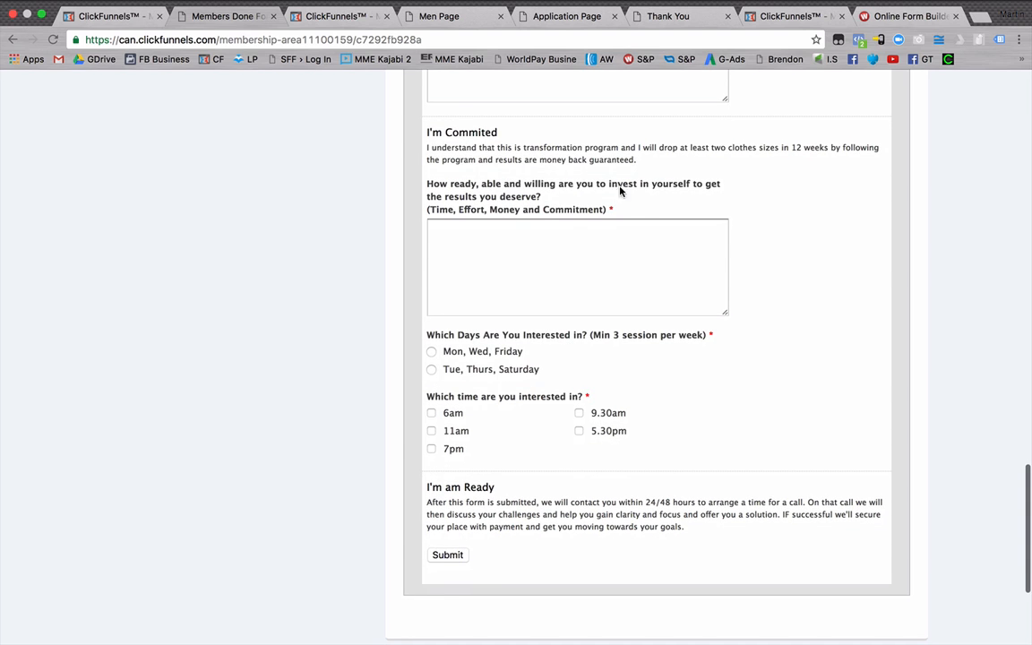
pyautogui.scroll(3, 564, 415)
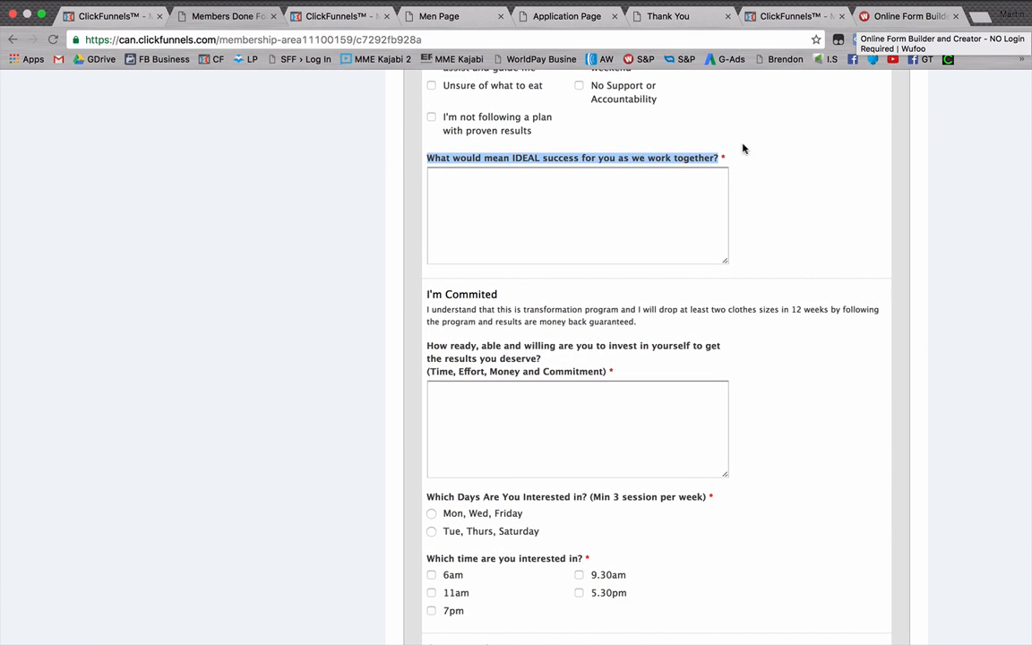
pyautogui.scroll(1, 526, 403)
pyautogui.scroll(2, 525, 402)
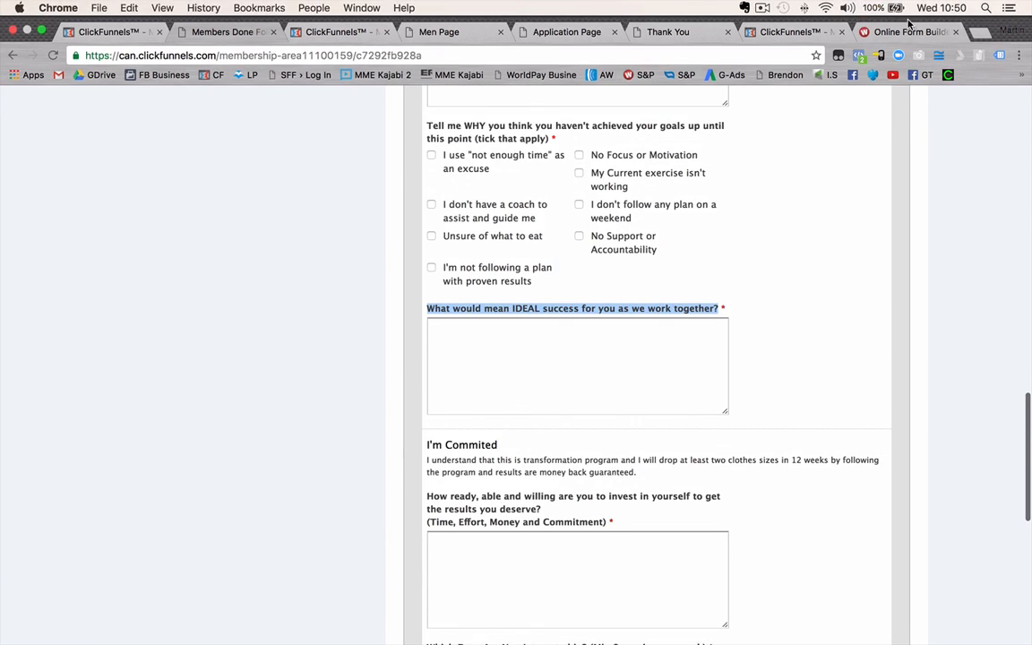
pyautogui.click(897, 32)
pyautogui.scroll(1, 613, 285)
pyautogui.scroll(-4, 592, 281)
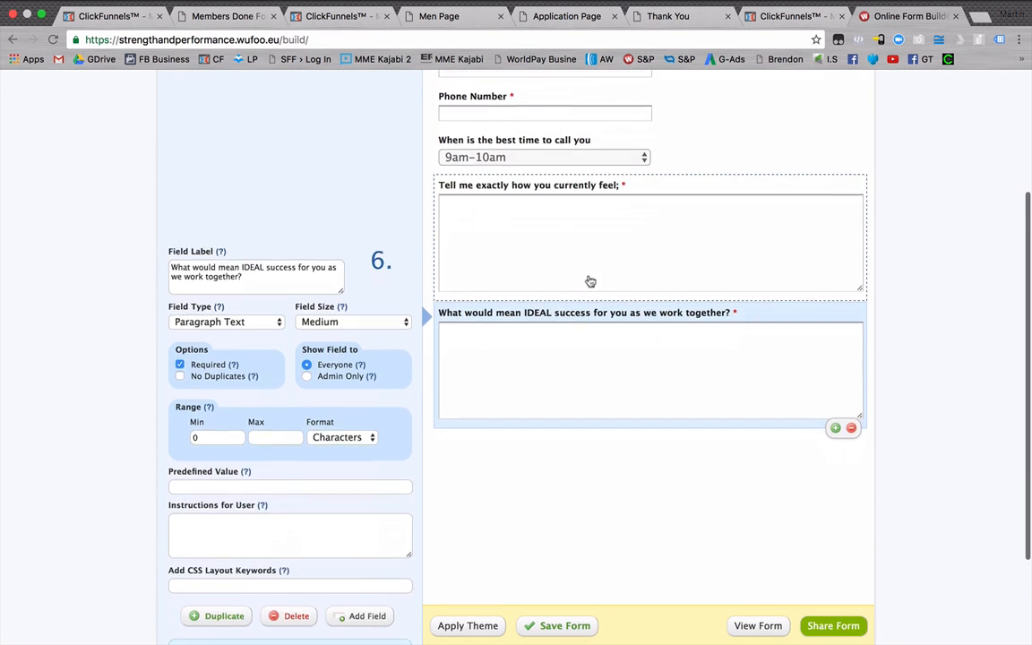
pyautogui.scroll(2, 578, 273)
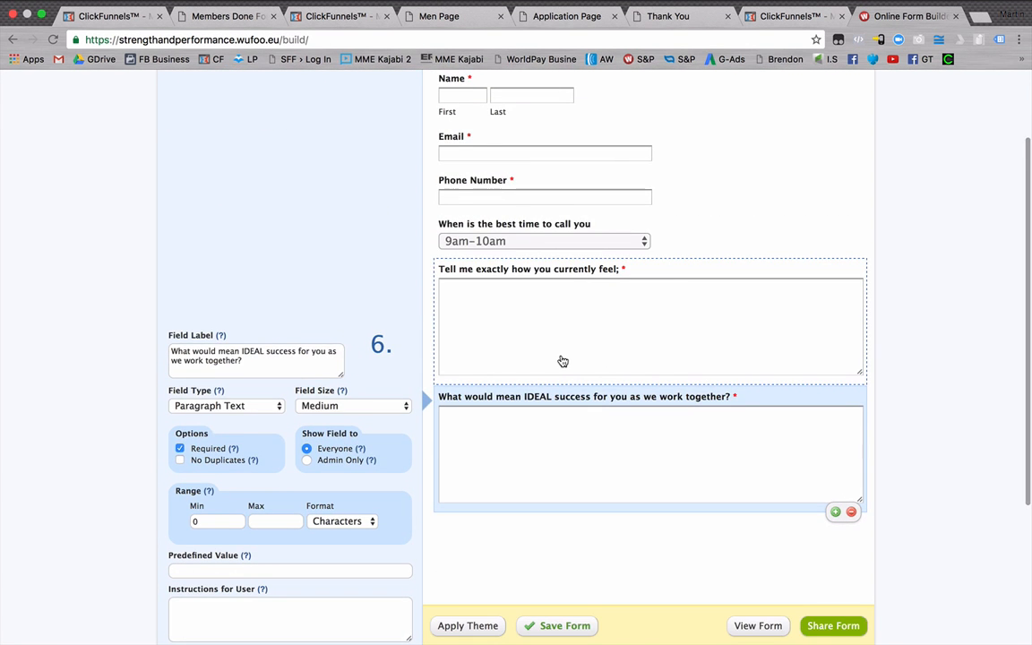
pyautogui.scroll(2, 562, 360)
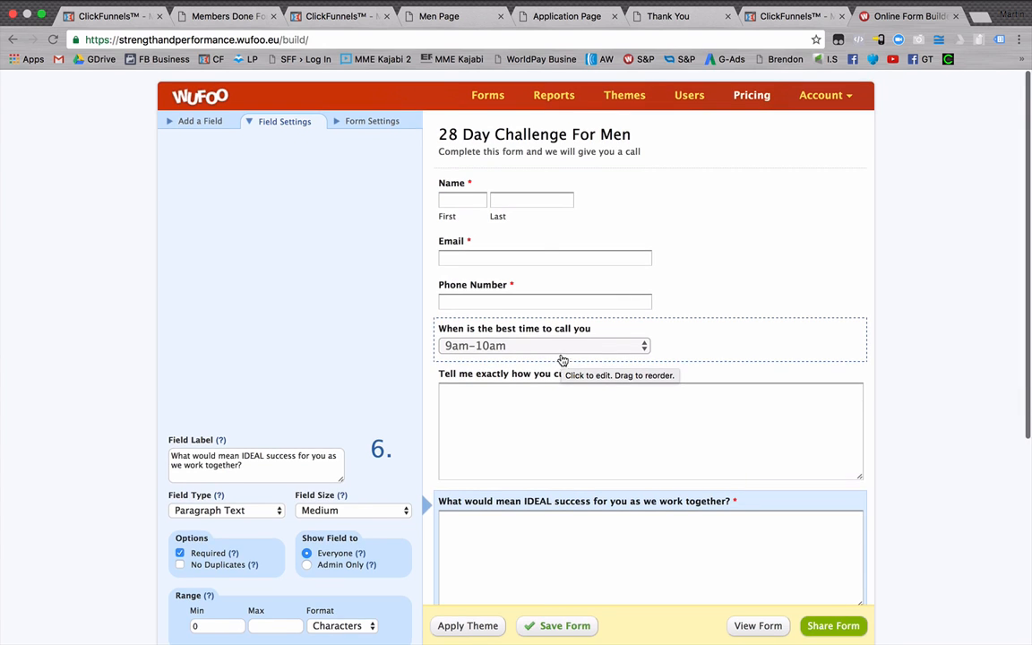
# Set the form's confirmation option to Redirect to Website and open its URL for editing.
pyautogui.click(366, 122)
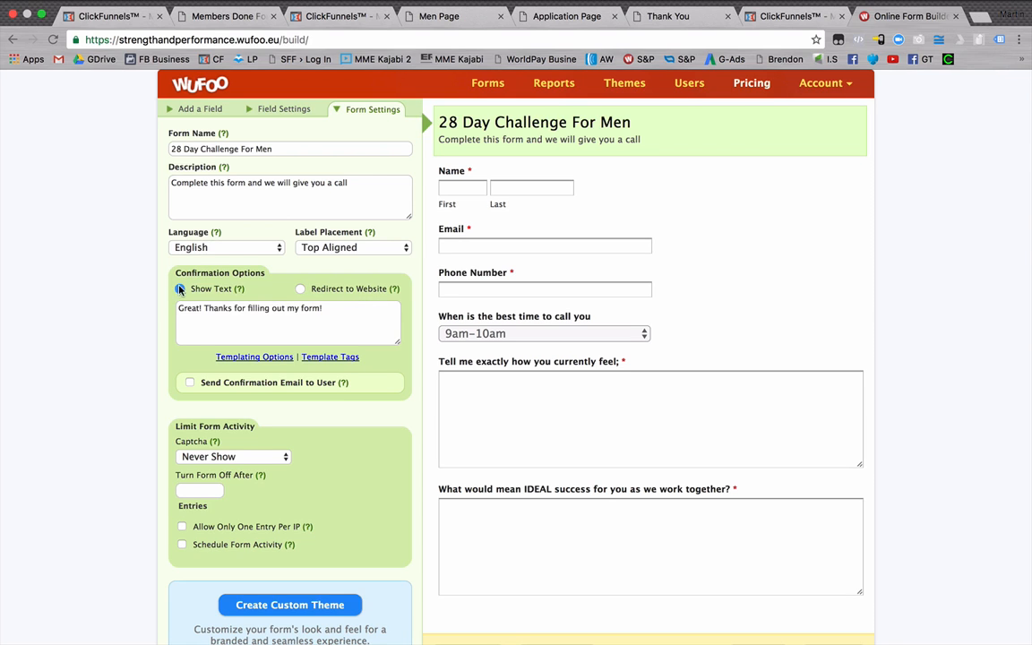
pyautogui.click(299, 289)
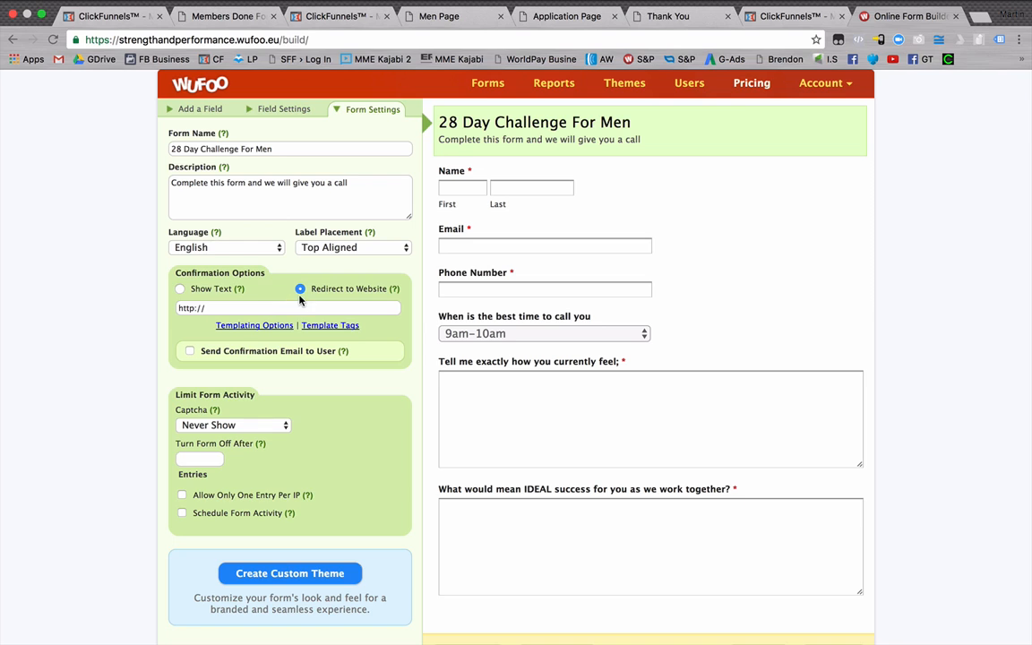
pyautogui.moveTo(274, 311); pyautogui.dragTo(179, 308)
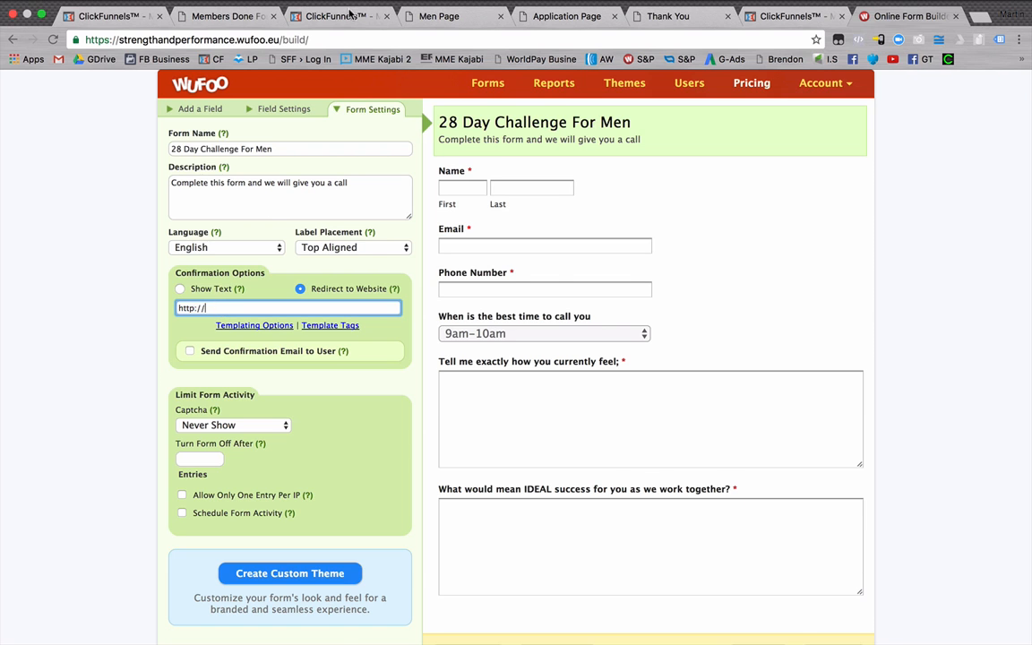
# Examine the application page down to its submit button and the thank-you page, and return to the ClickFunnels funnel overview.
pyautogui.click(348, 13)
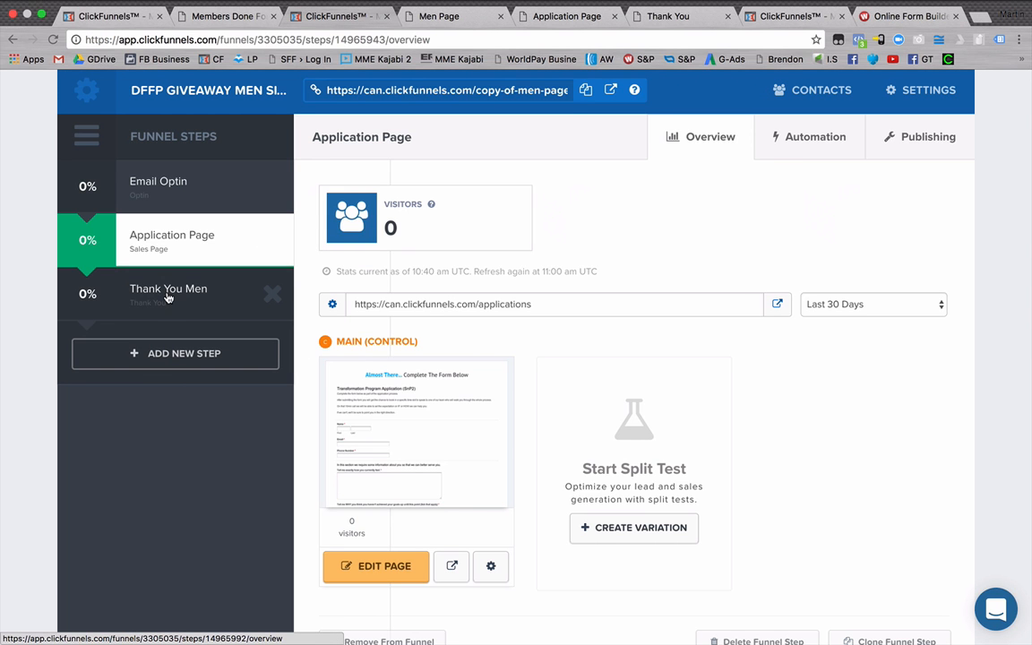
pyautogui.click(439, 17)
pyautogui.click(567, 16)
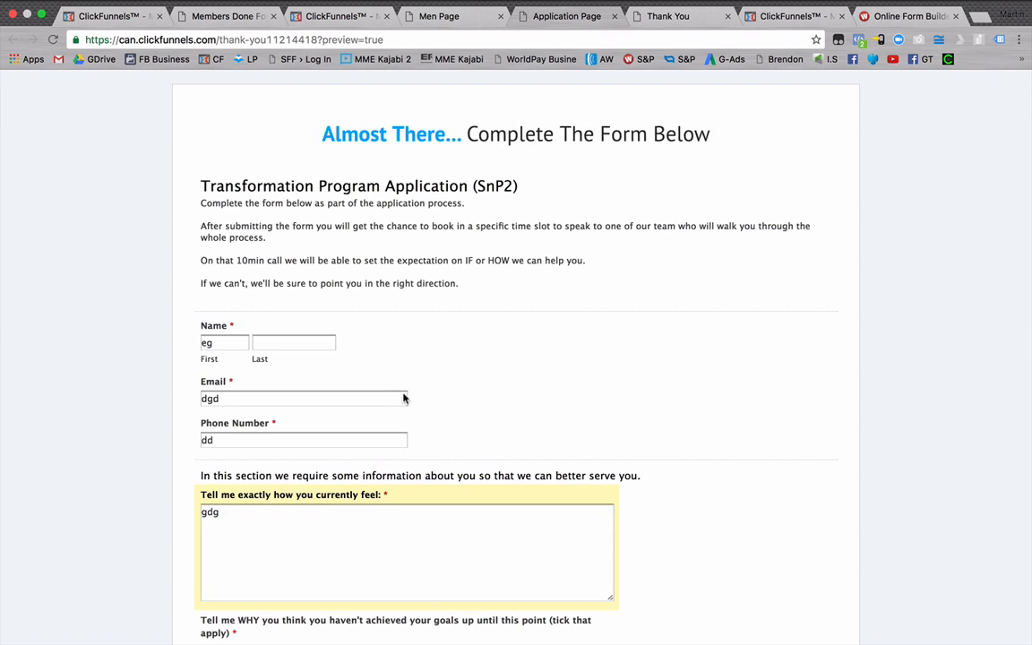
pyautogui.scroll(-15, 309, 603)
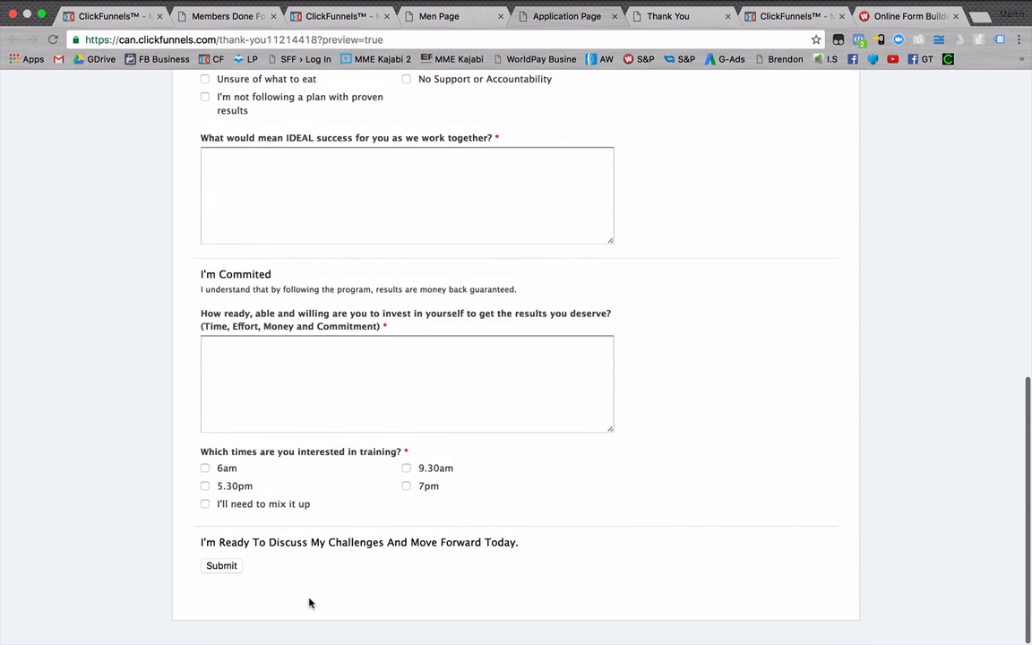
pyautogui.click(224, 575)
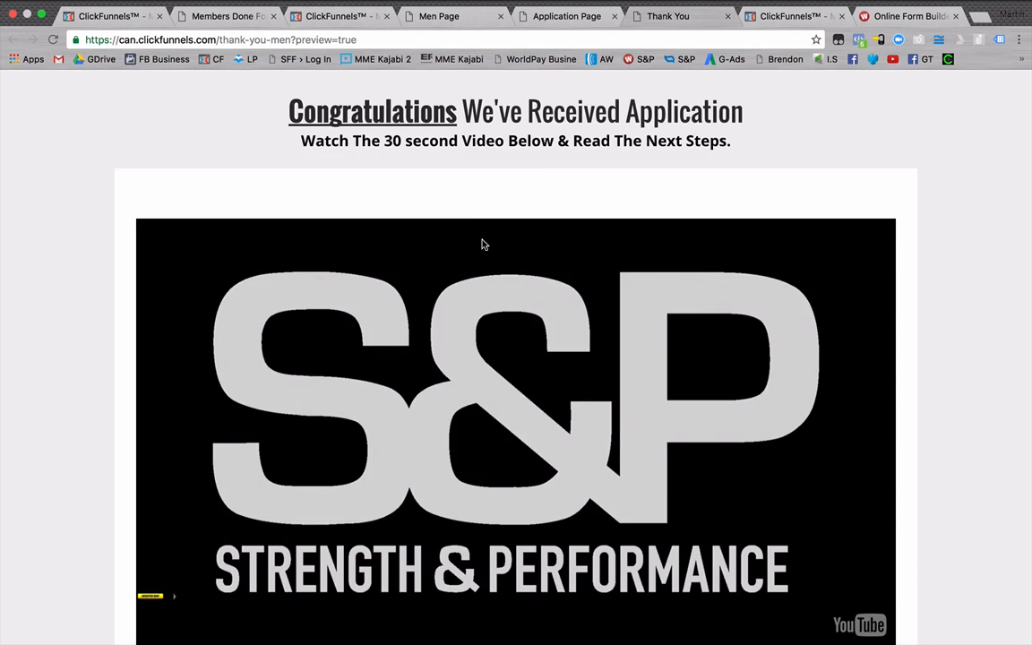
pyautogui.scroll(-5, 482, 243)
pyautogui.scroll(5, 482, 246)
pyautogui.click(319, 18)
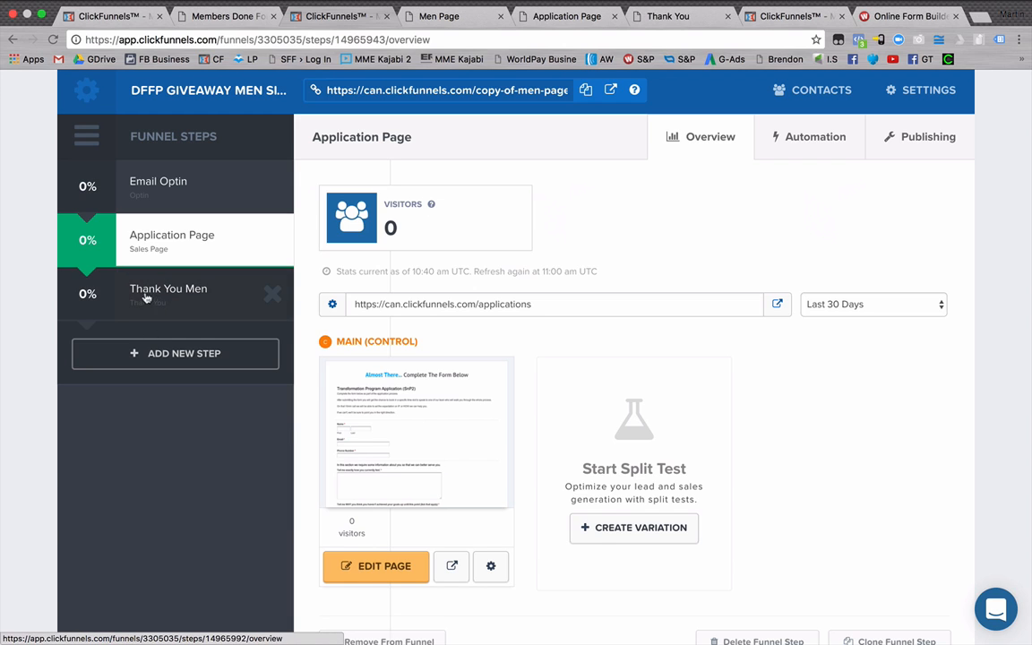
pyautogui.click(180, 306)
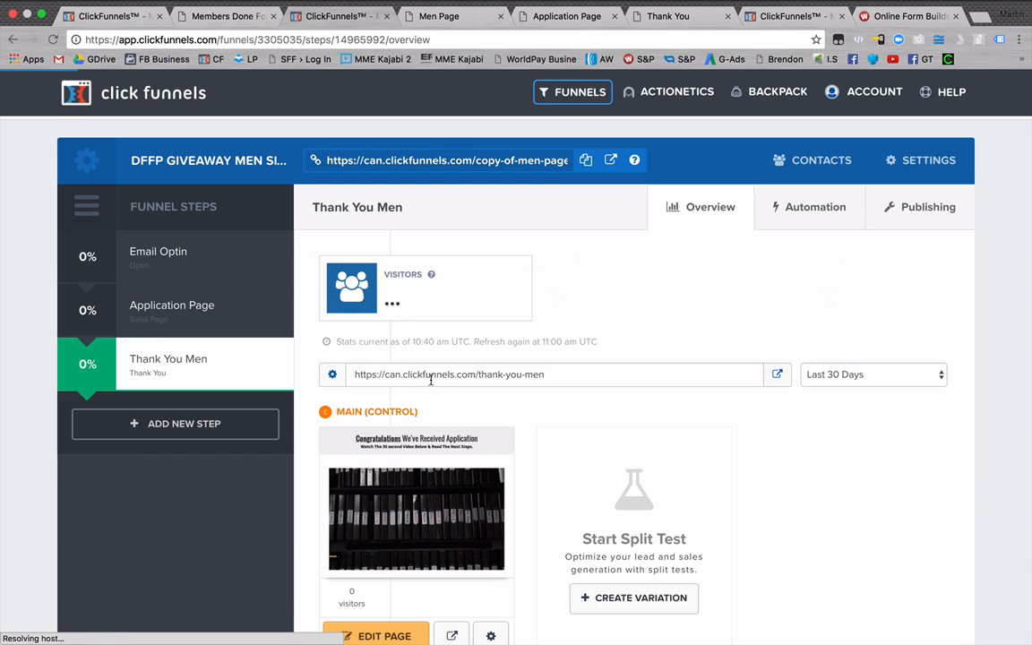
pyautogui.moveTo(431, 380); pyautogui.dragTo(354, 376)
pyautogui.hotkey('ctrl', 'c')
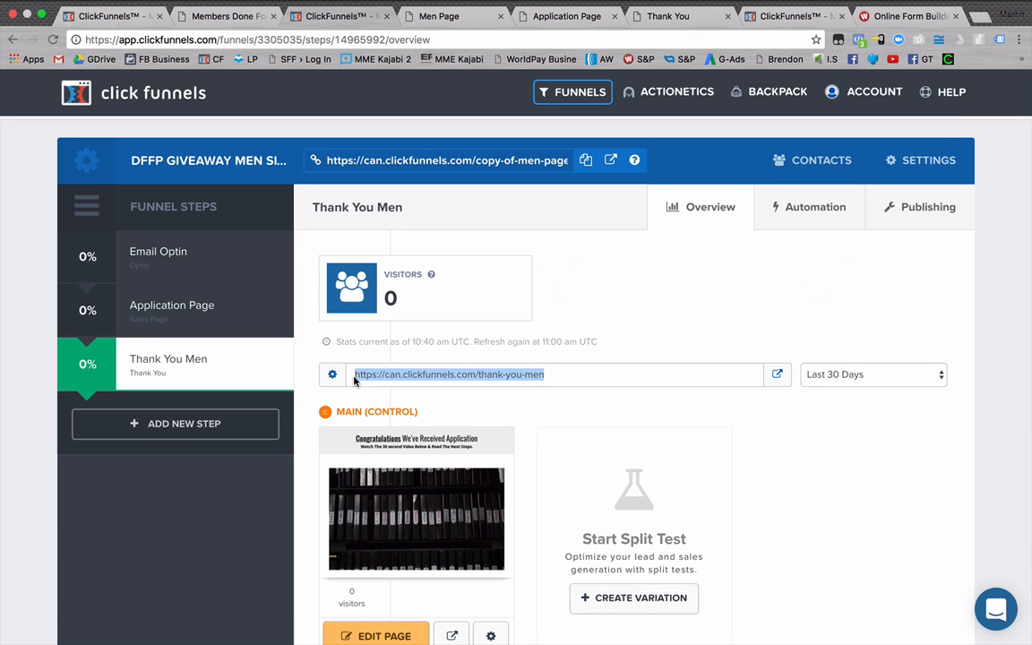
pyautogui.click(902, 16)
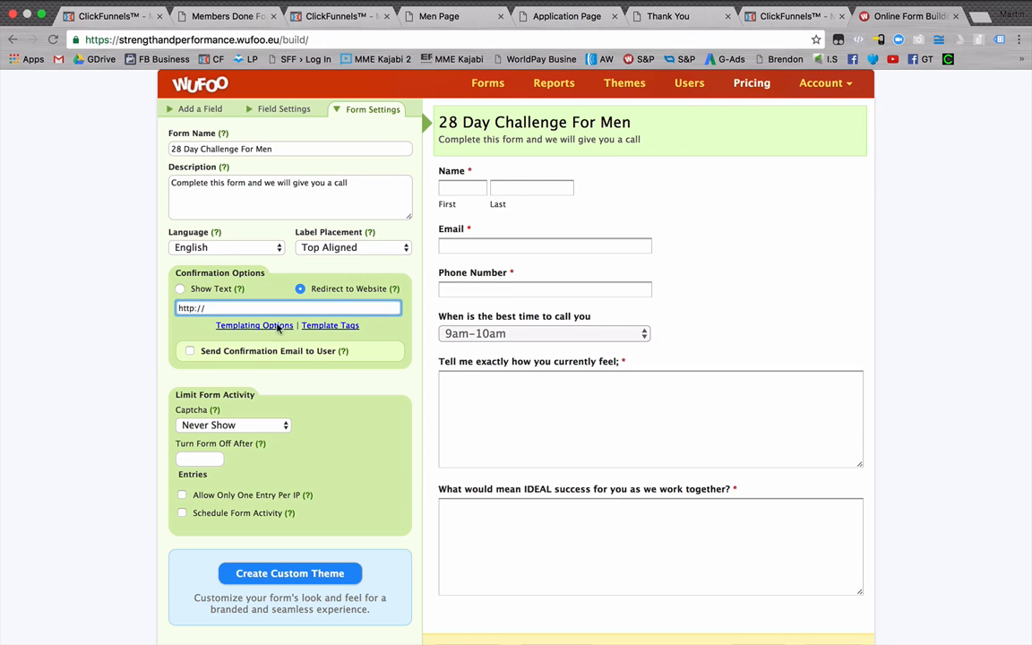
pyautogui.tripleClick(174, 308)
pyautogui.hotkey('ctrl', 'v')
pyautogui.click(144, 316)
pyautogui.scroll(-2, 483, 304)
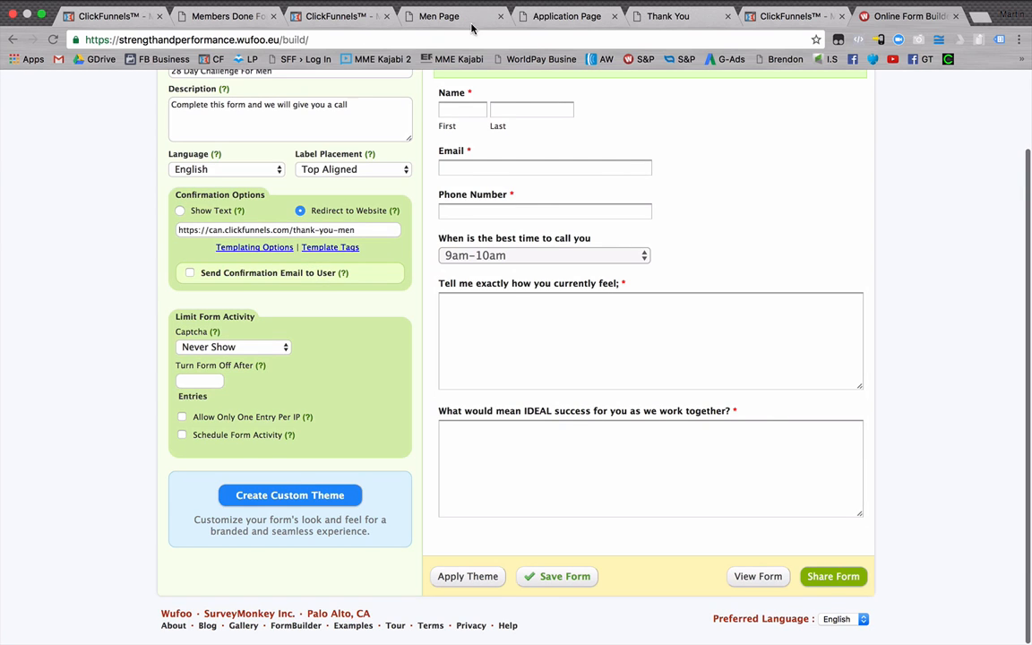
# Check the live thank-you page against the redirect address and save the 28 Day Challenge For Men form.
pyautogui.click(684, 23)
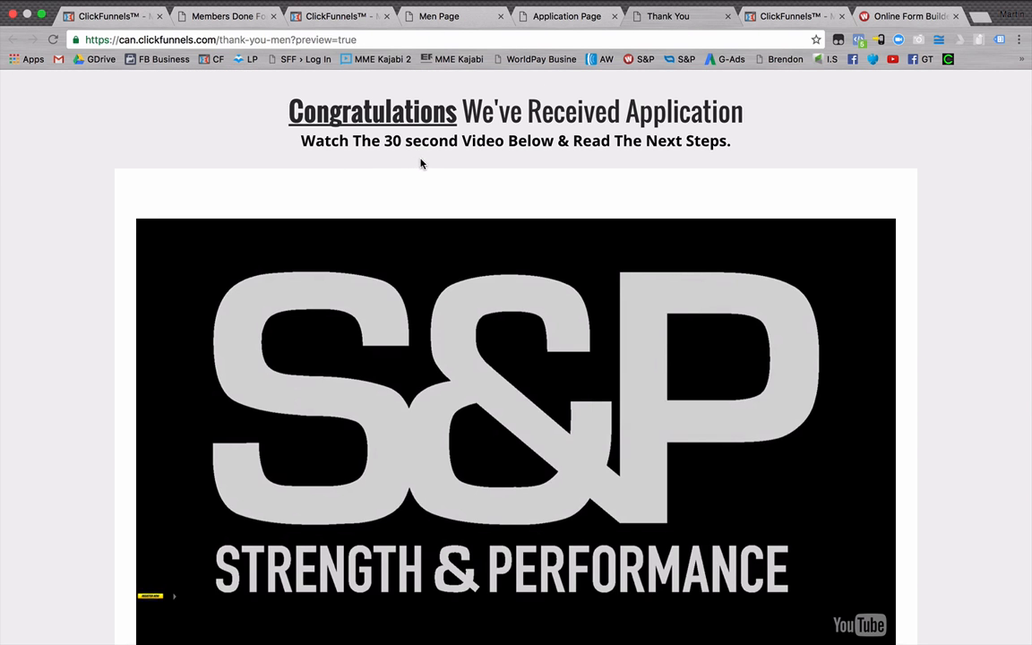
pyautogui.click(909, 17)
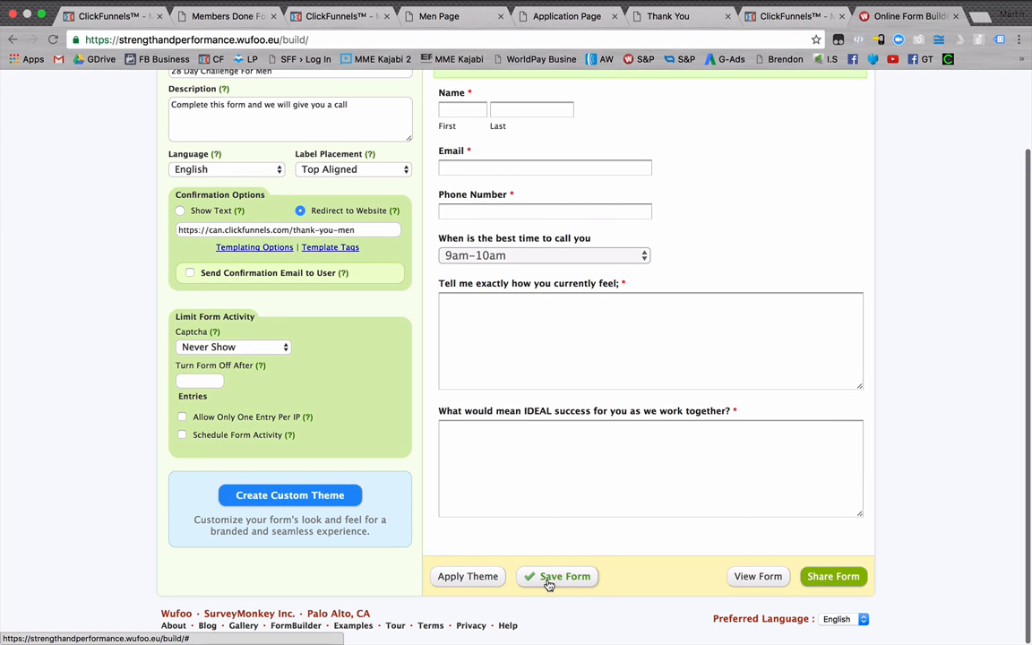
pyautogui.click(549, 585)
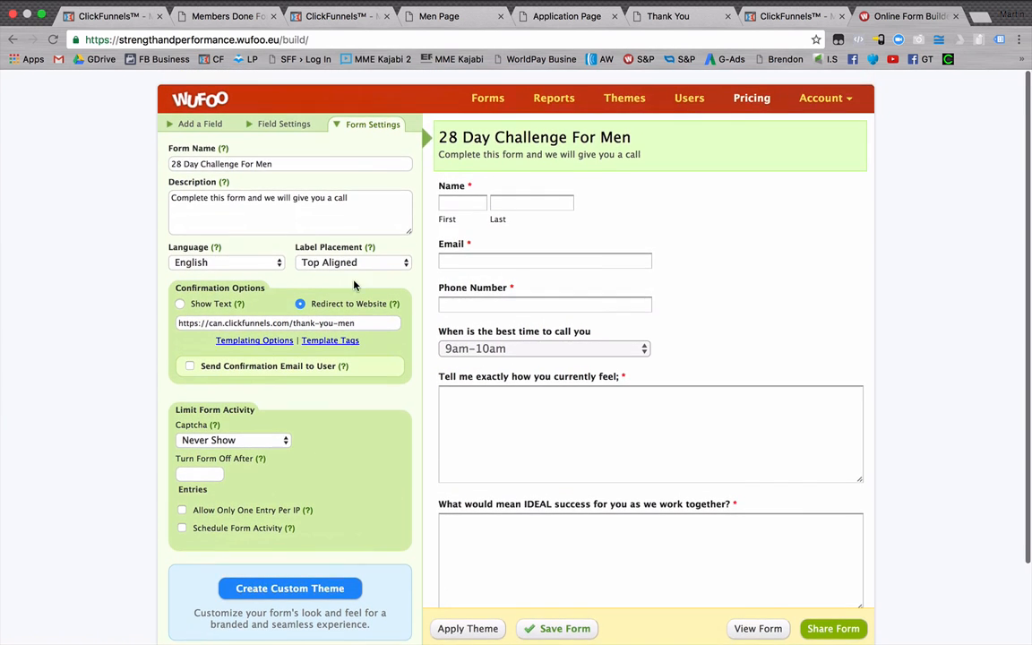
pyautogui.scroll(-1, 537, 233)
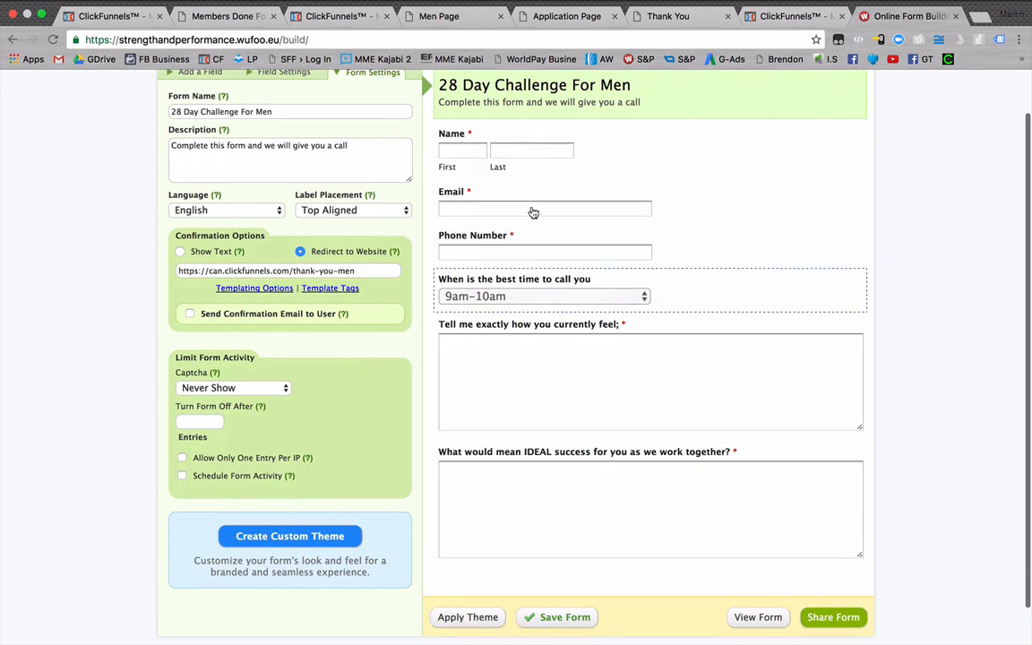
pyautogui.scroll(-1, 546, 268)
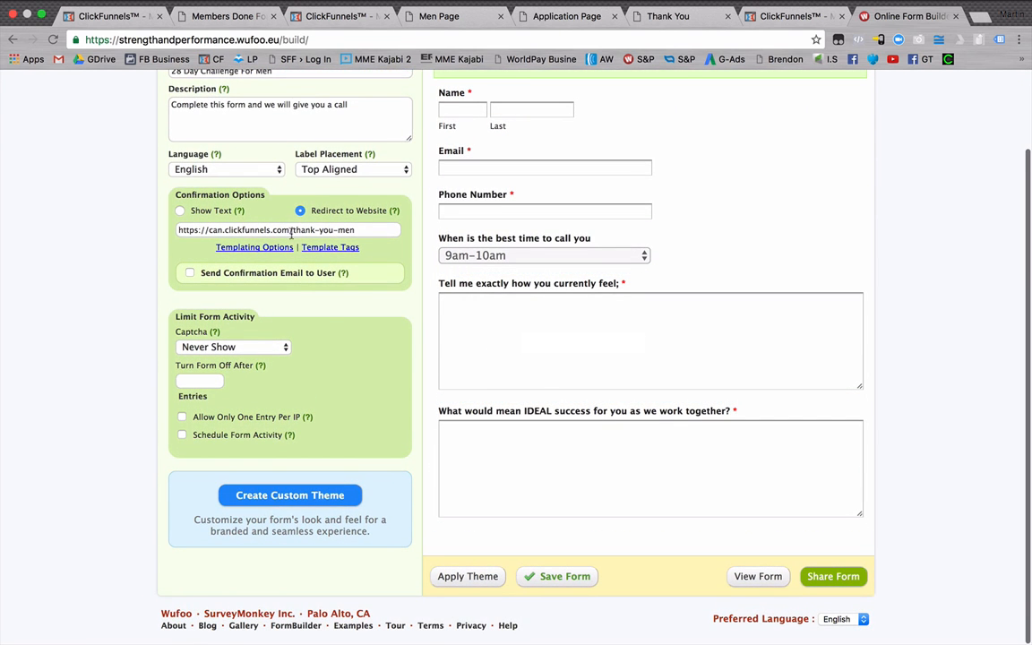
pyautogui.click(364, 228)
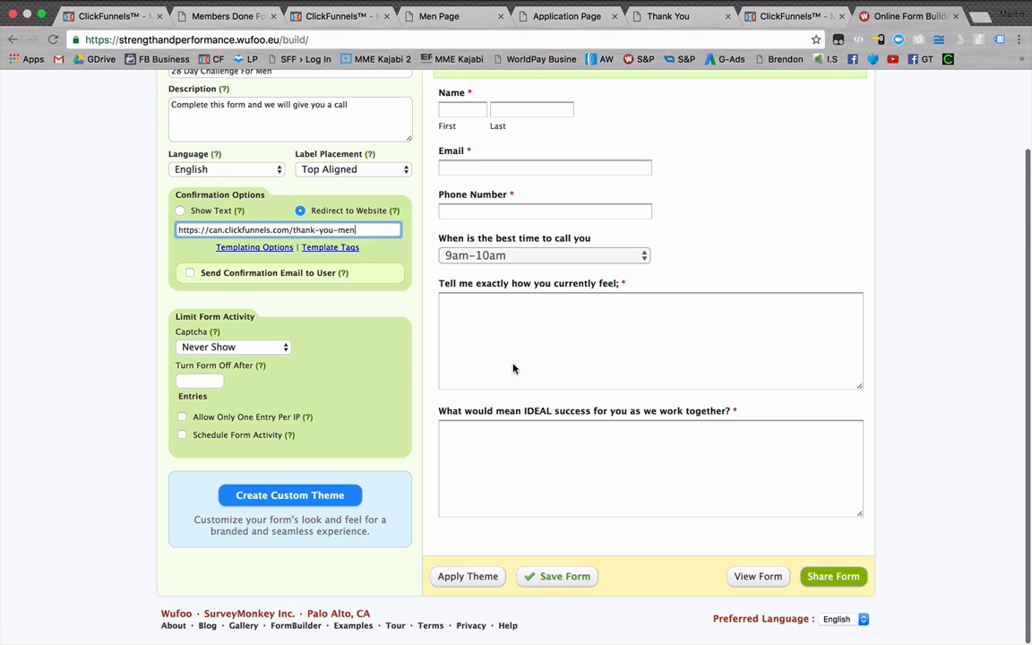
pyautogui.click(548, 578)
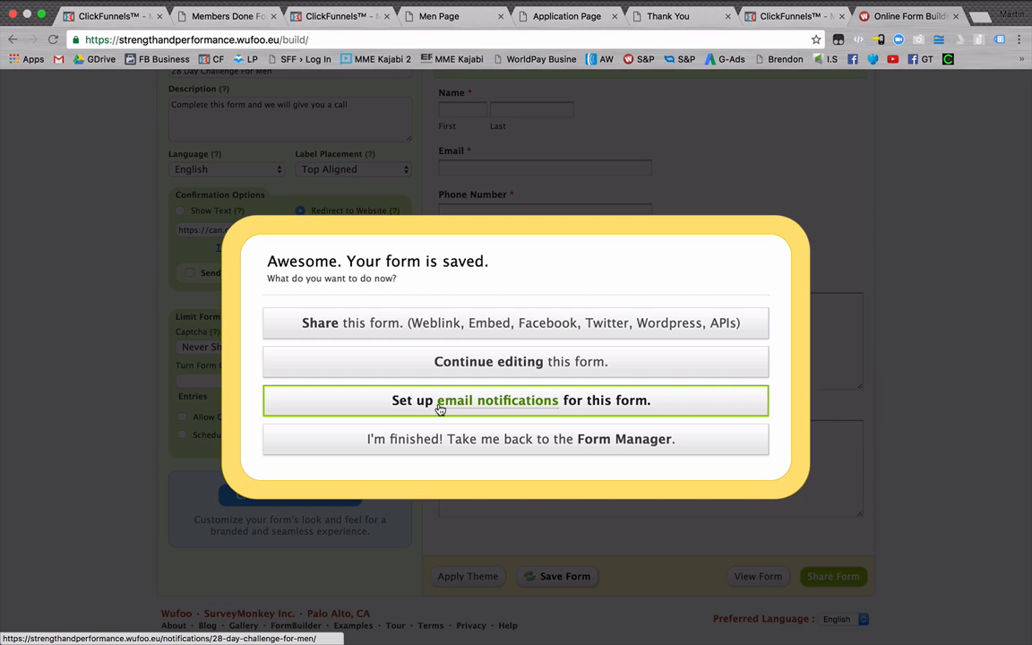
# Set up email notifications of new entries for the saved form, entering the recipient's email address, and save the inbox settings.
pyautogui.click(440, 408)
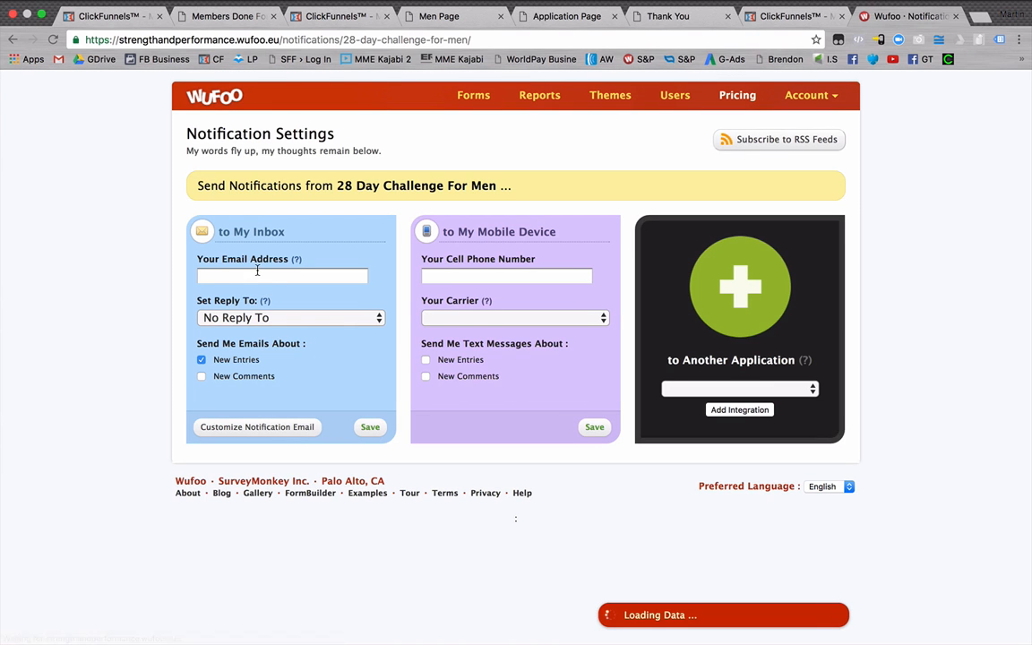
pyautogui.click(257, 273)
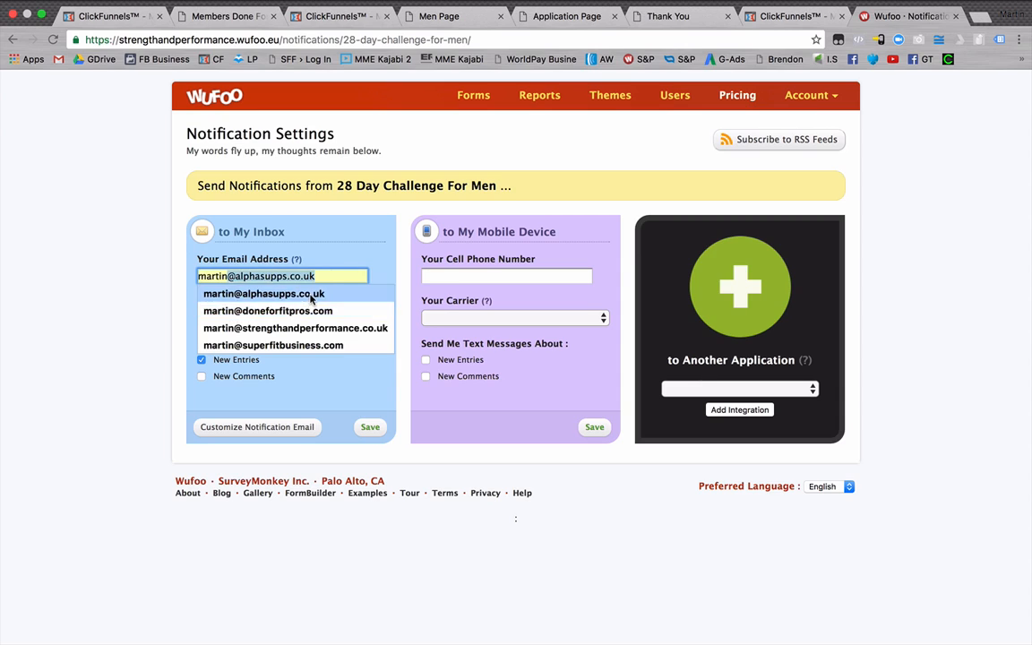
pyautogui.click(268, 292)
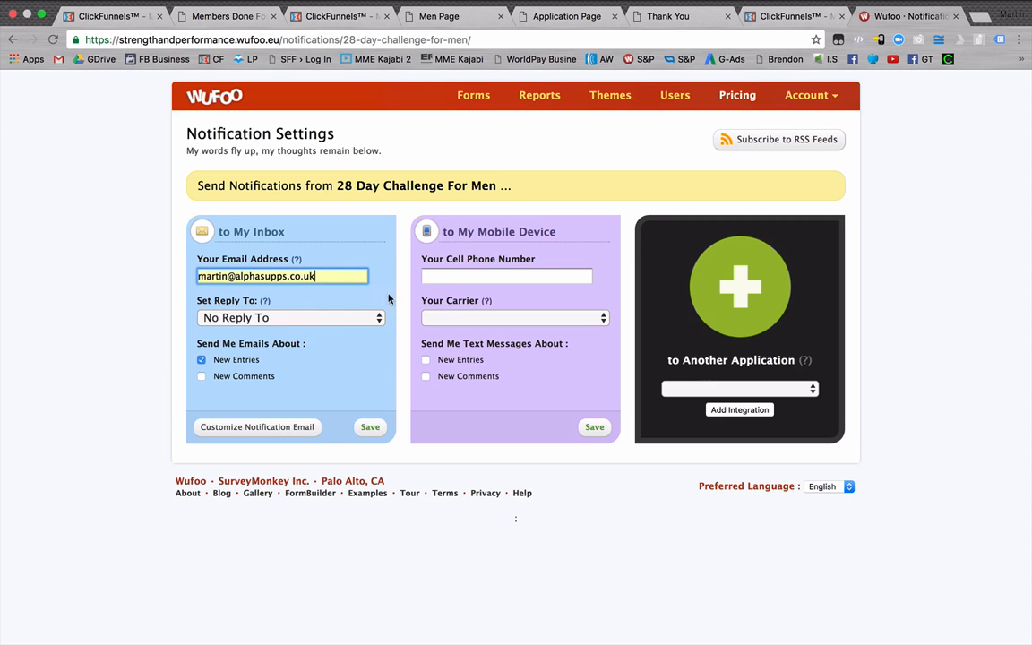
pyautogui.click(265, 276)
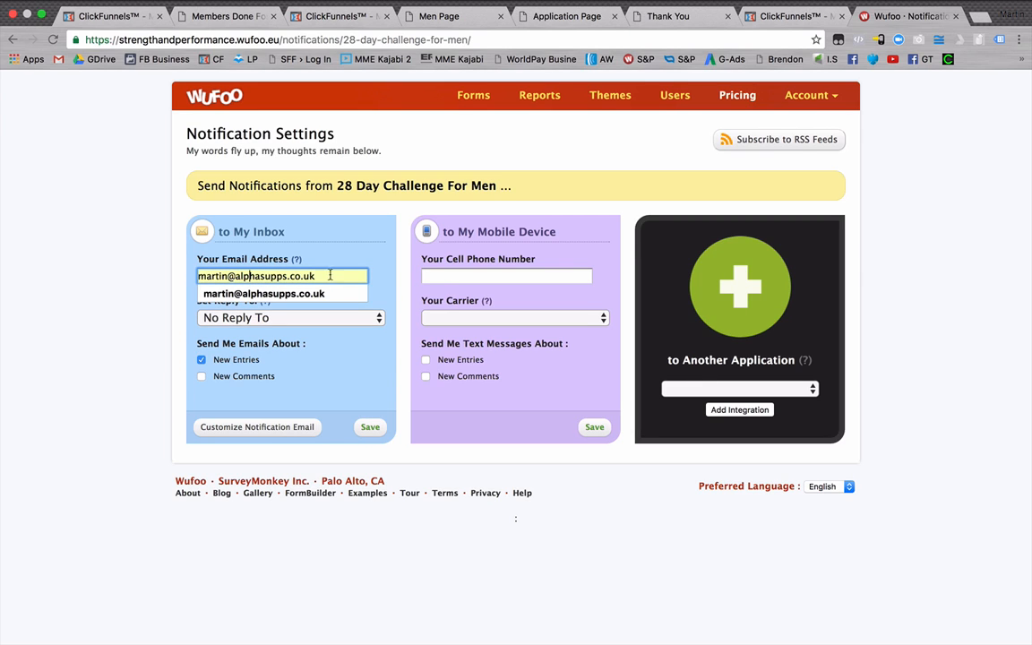
pyautogui.click(319, 222)
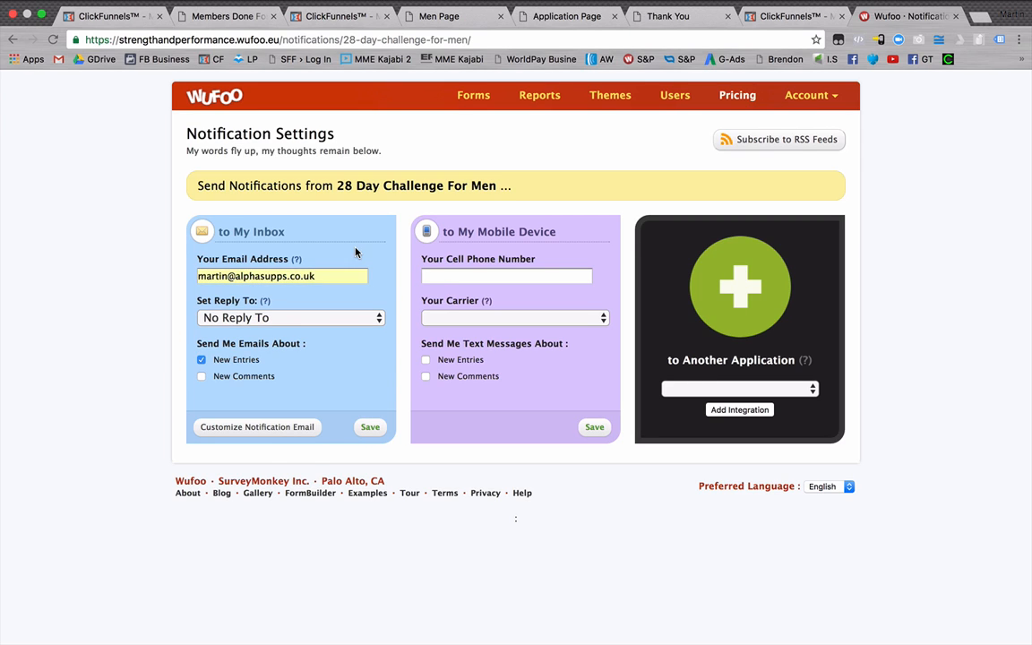
pyautogui.click(371, 428)
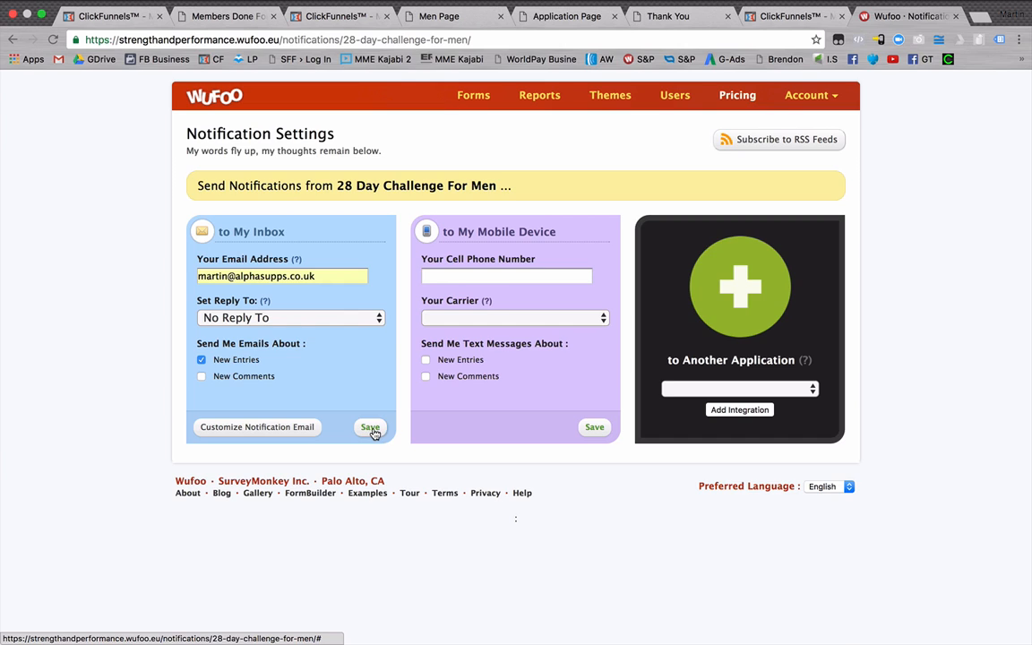
pyautogui.click(376, 430)
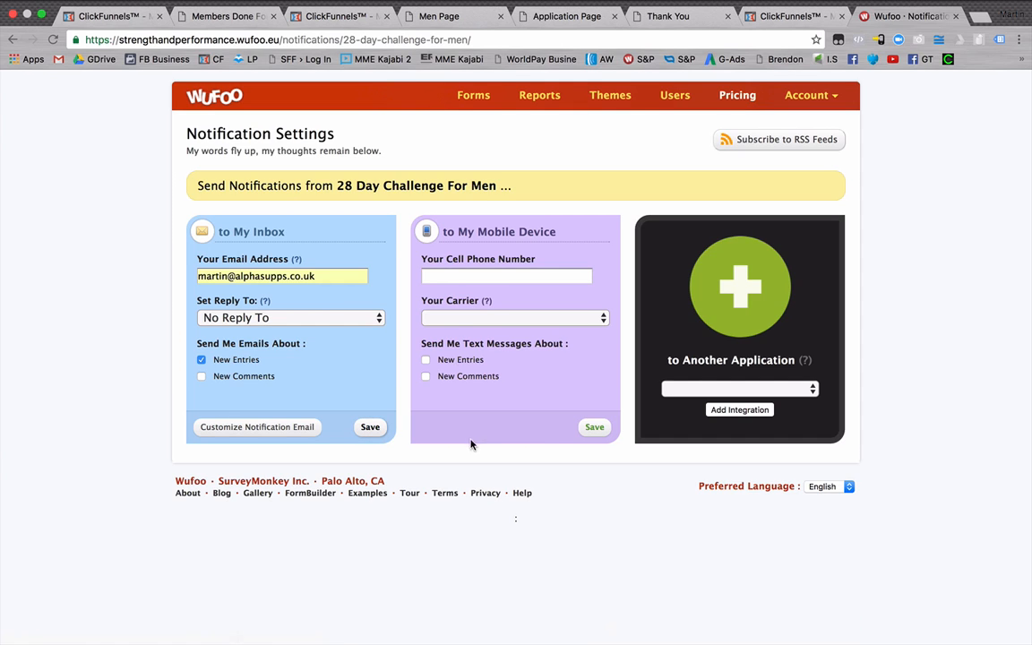
# Review the form on the application page and open the embed options for 28 Day Challenge For Men from Wufoo's form manager.
pyautogui.click(478, 100)
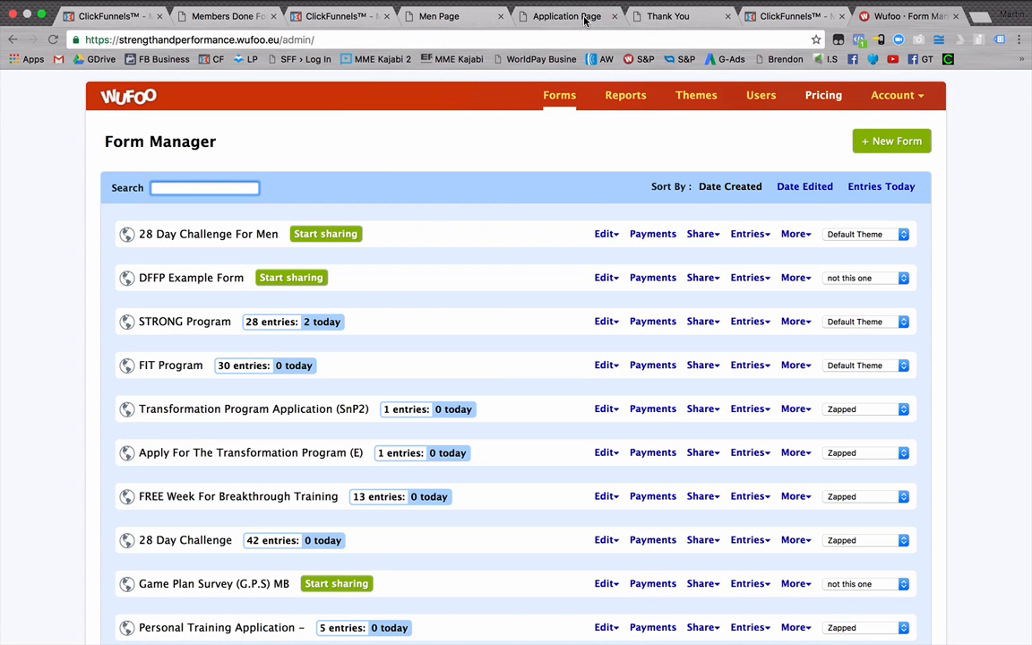
pyautogui.click(527, 17)
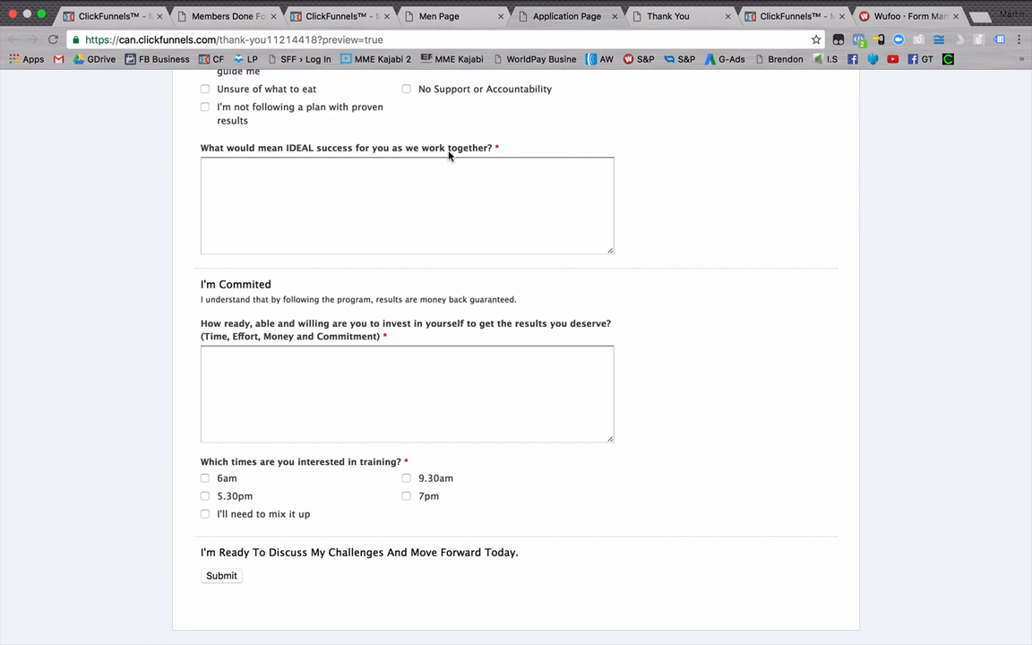
pyautogui.scroll(10, 449, 154)
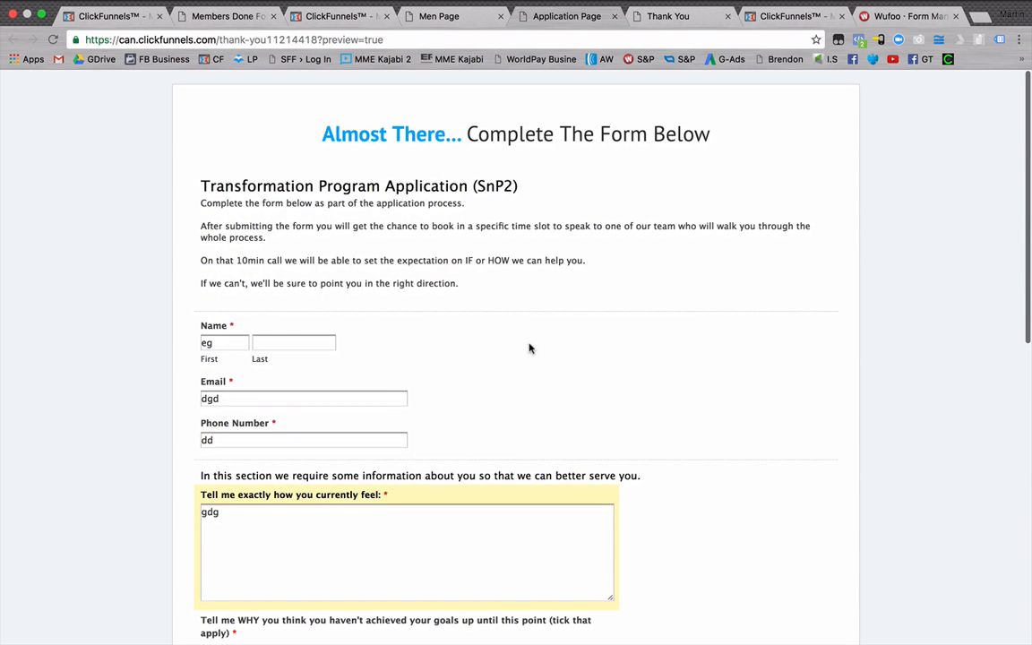
pyautogui.click(912, 18)
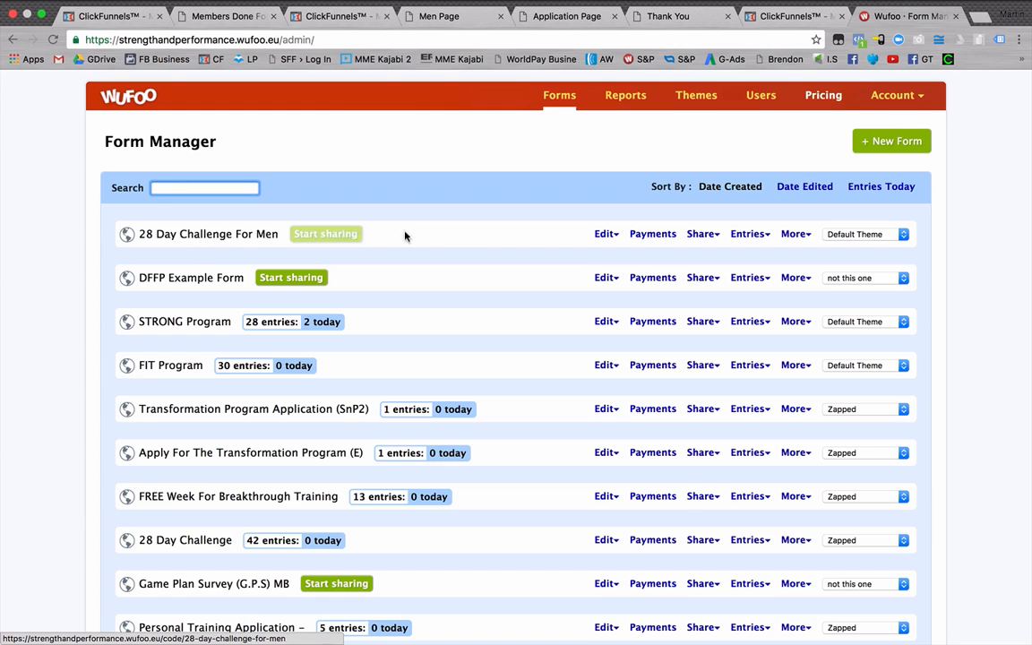
pyautogui.moveTo(600, 235)
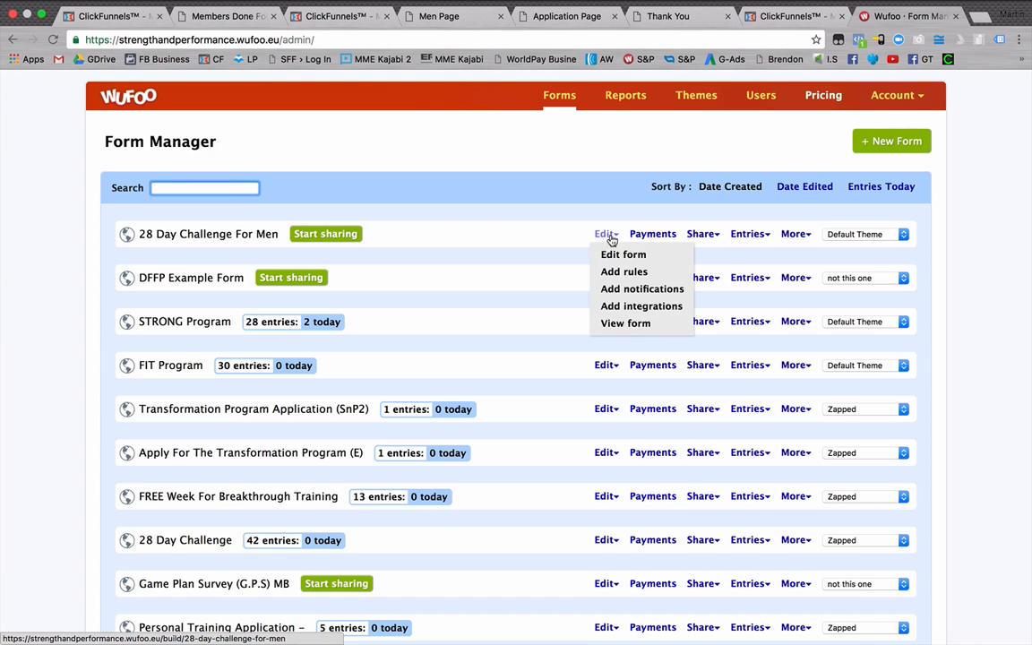
pyautogui.moveTo(703, 233)
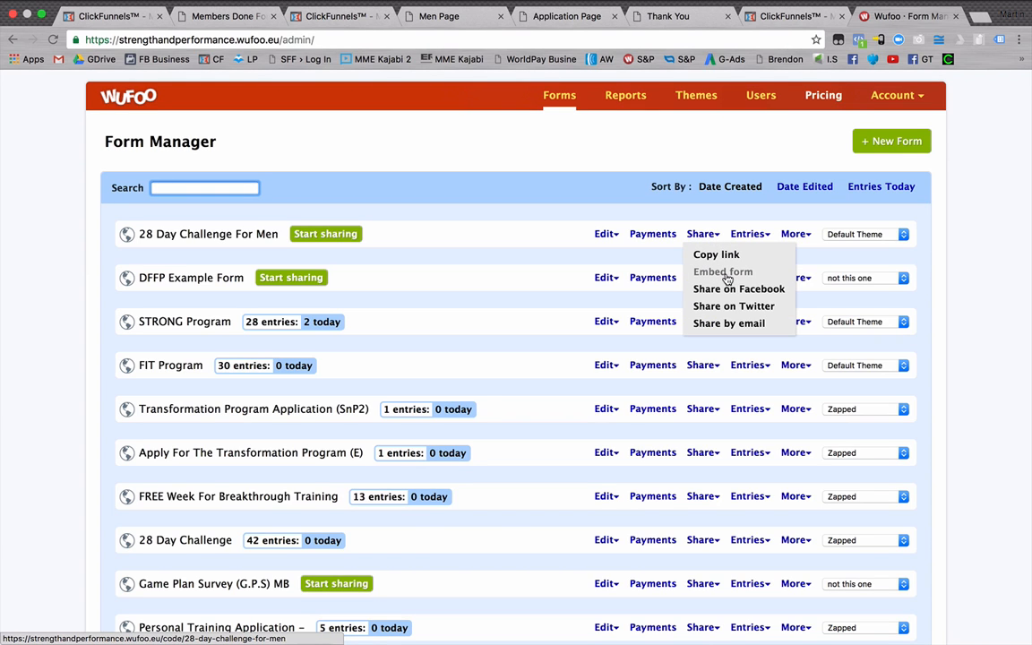
pyautogui.click(726, 275)
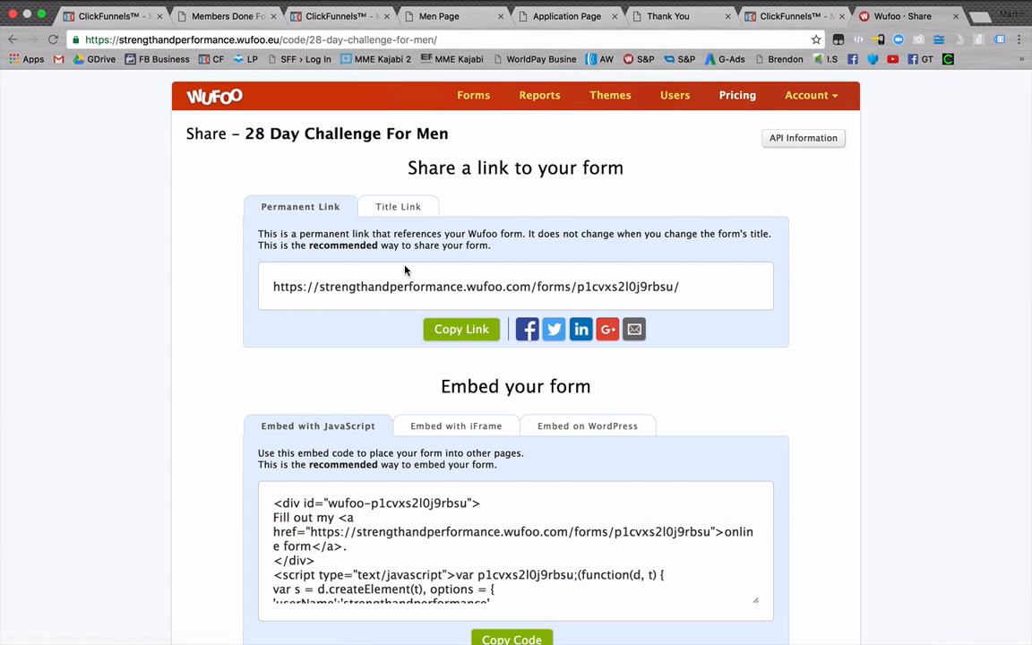
# Copy the form's full JavaScript embed code.
pyautogui.scroll(-3, 194, 212)
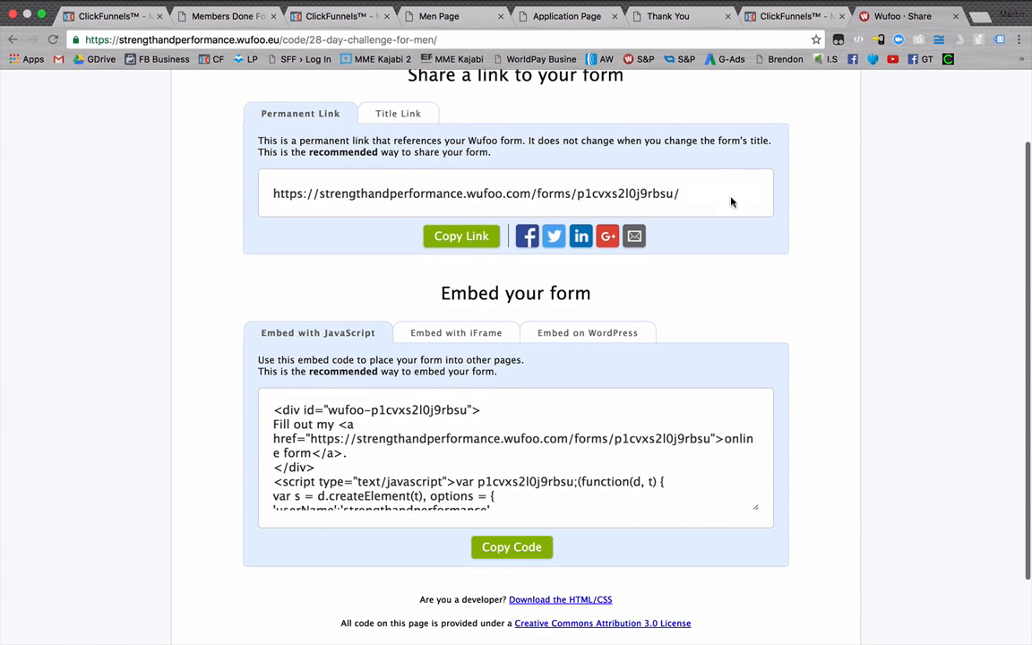
pyautogui.click(431, 394)
pyautogui.click(306, 430)
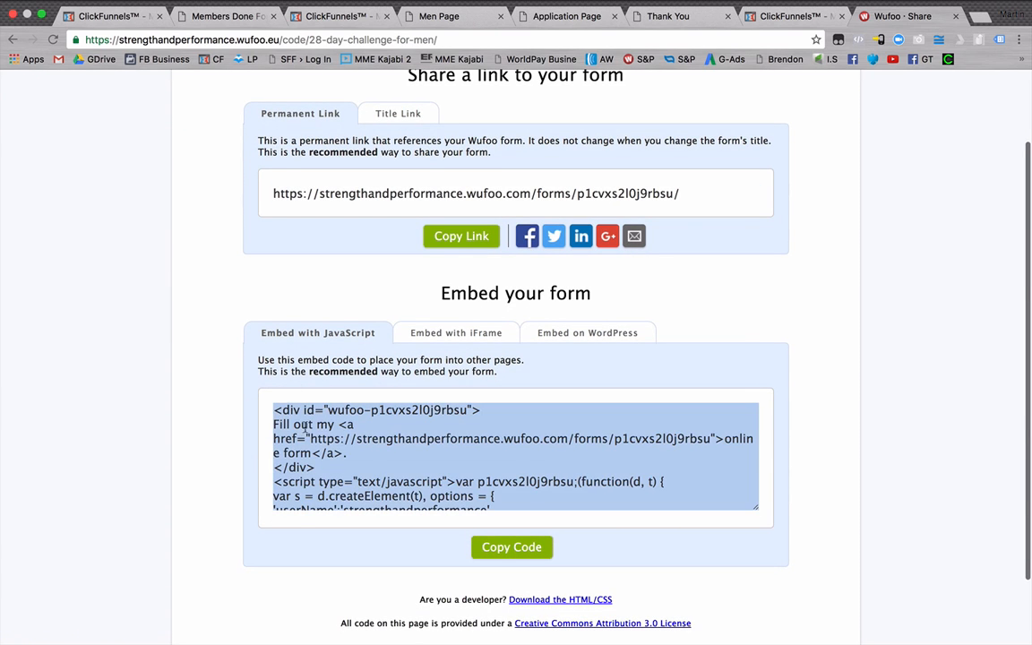
pyautogui.click(285, 341)
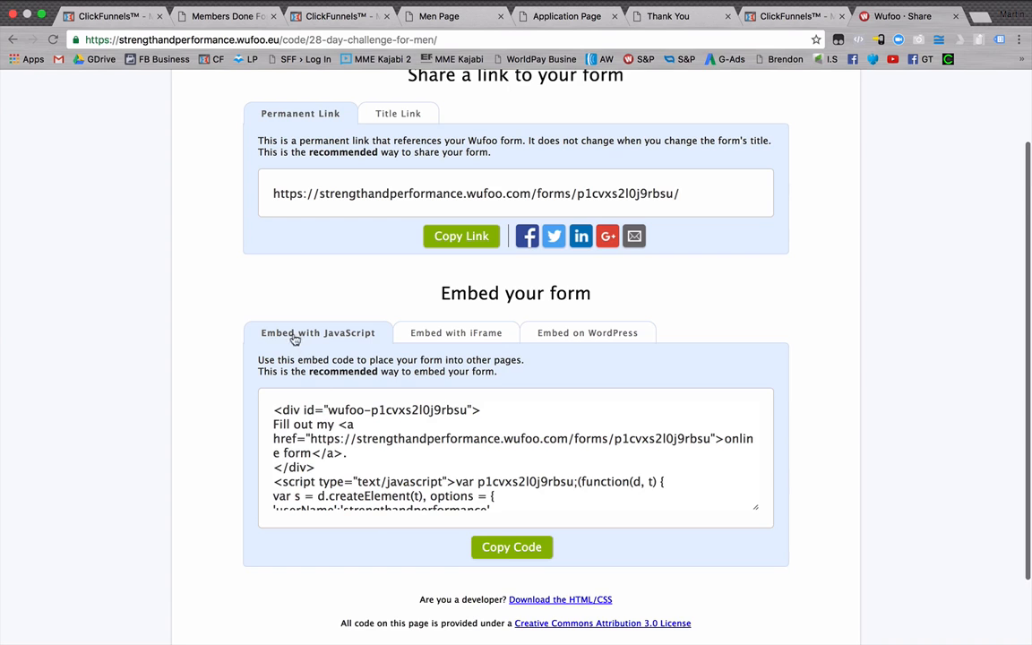
pyautogui.click(289, 455)
pyautogui.click(310, 439)
pyautogui.press('super+c')
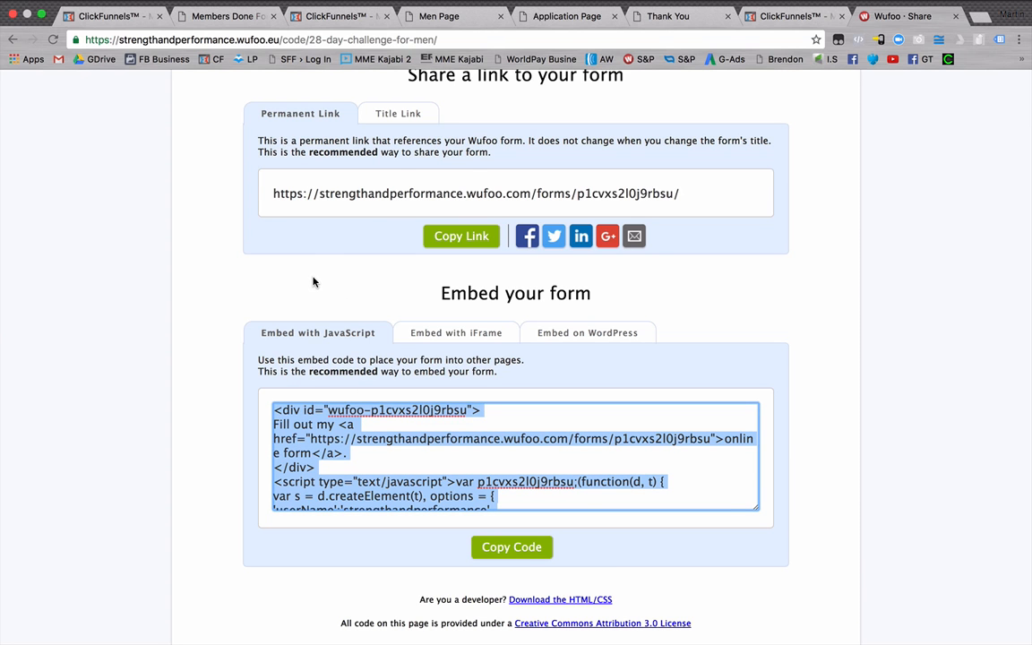
# Switch to the Evernote note and make the "Application form Embed code" heading bold and underlined.
pyautogui.press('super+Tab')
pyautogui.click(116, 458)
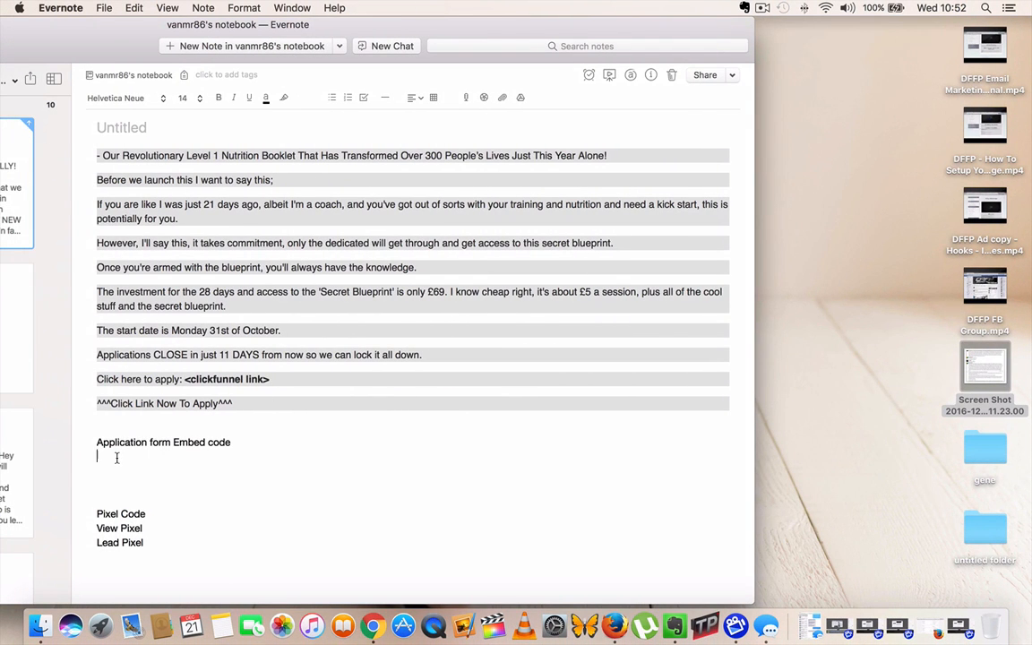
pyautogui.moveTo(100, 442); pyautogui.dragTo(274, 444)
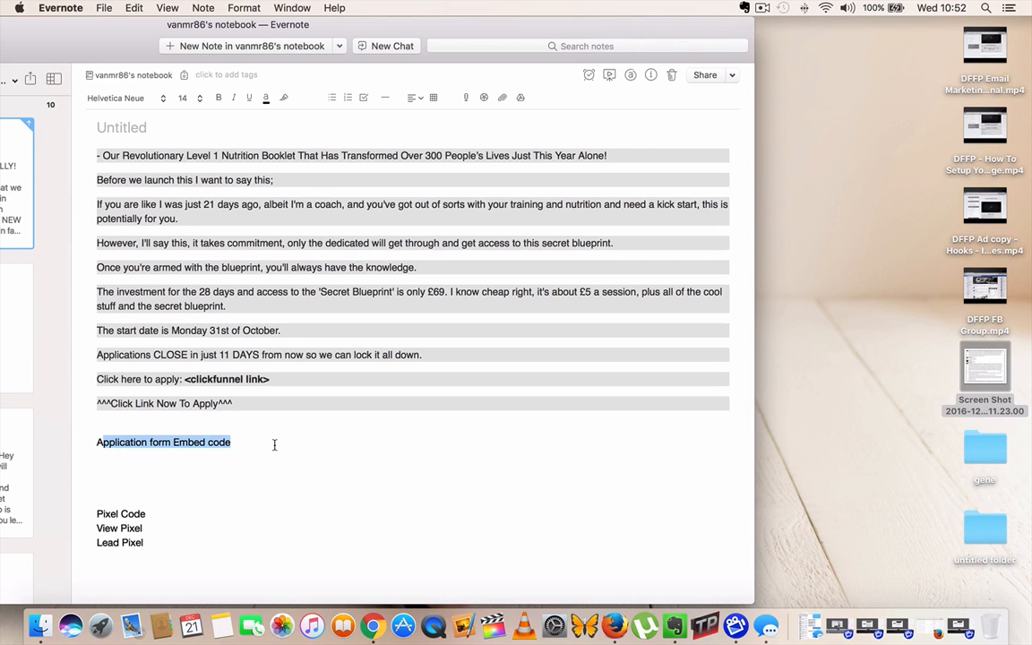
pyautogui.moveTo(101, 442); pyautogui.dragTo(231, 443)
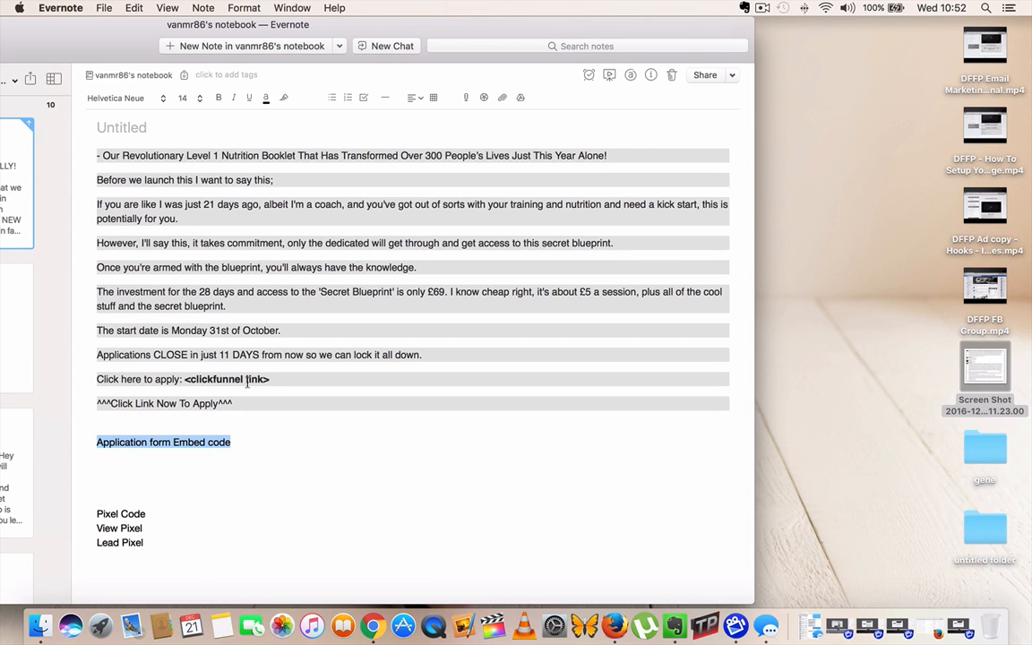
pyautogui.click(219, 97)
pyautogui.click(249, 98)
# Paste the Wufoo embed code below the "Application form Embed code" heading and look through the note.
pyautogui.click(93, 481)
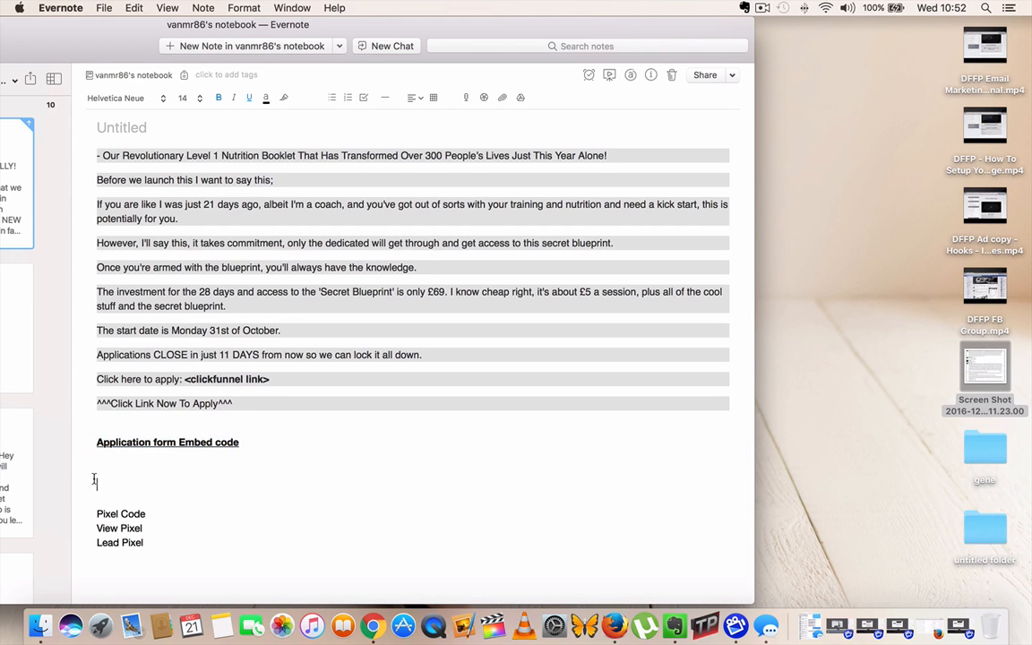
pyautogui.press('super+v')
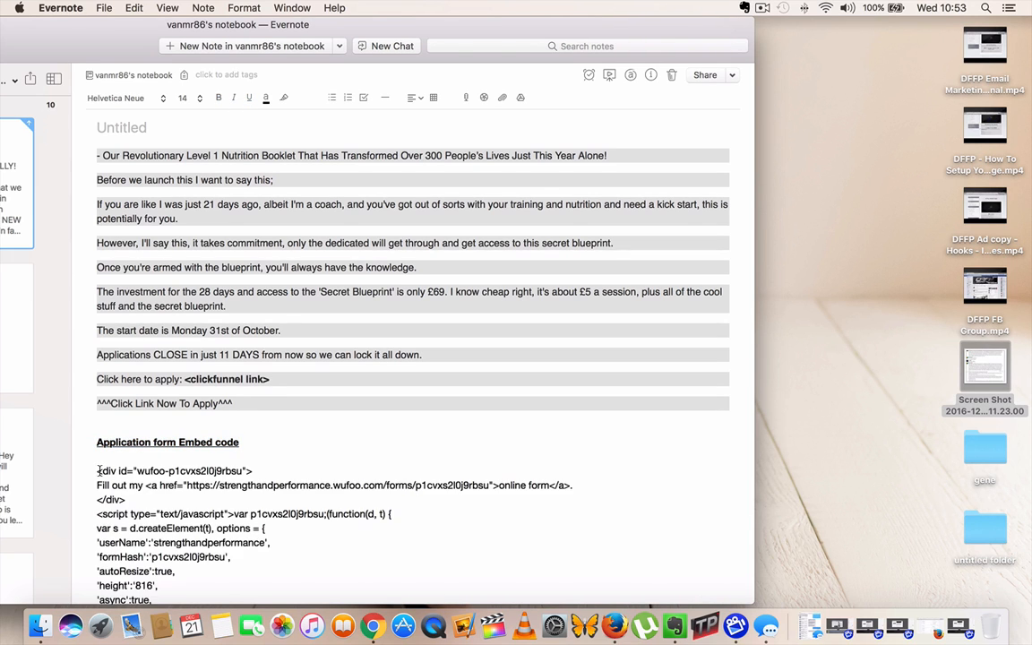
pyautogui.scroll(-5, 231, 498)
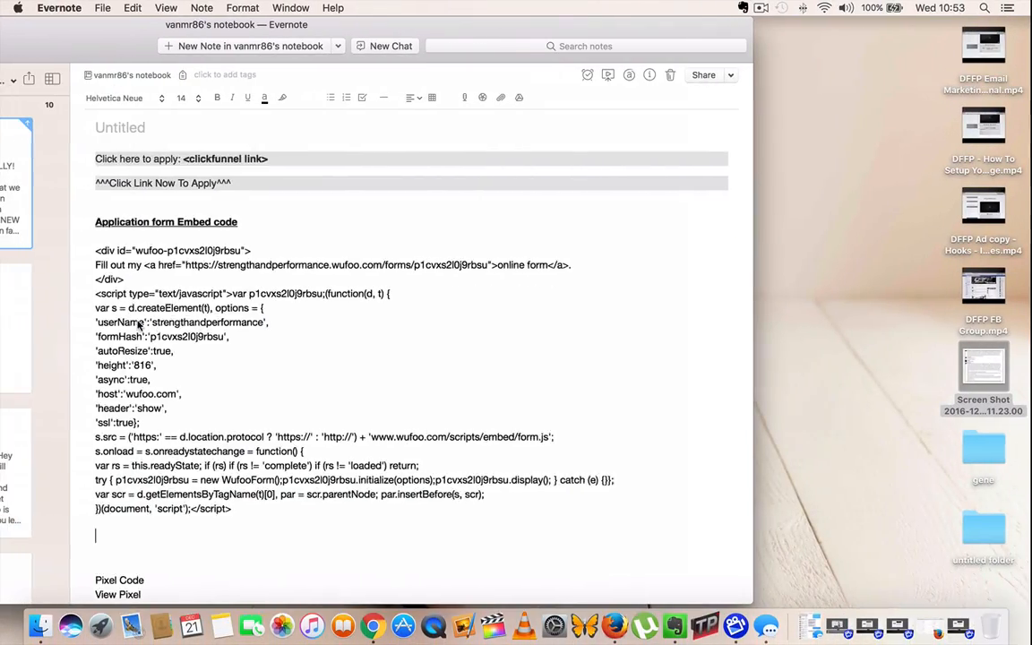
pyautogui.scroll(15, 139, 325)
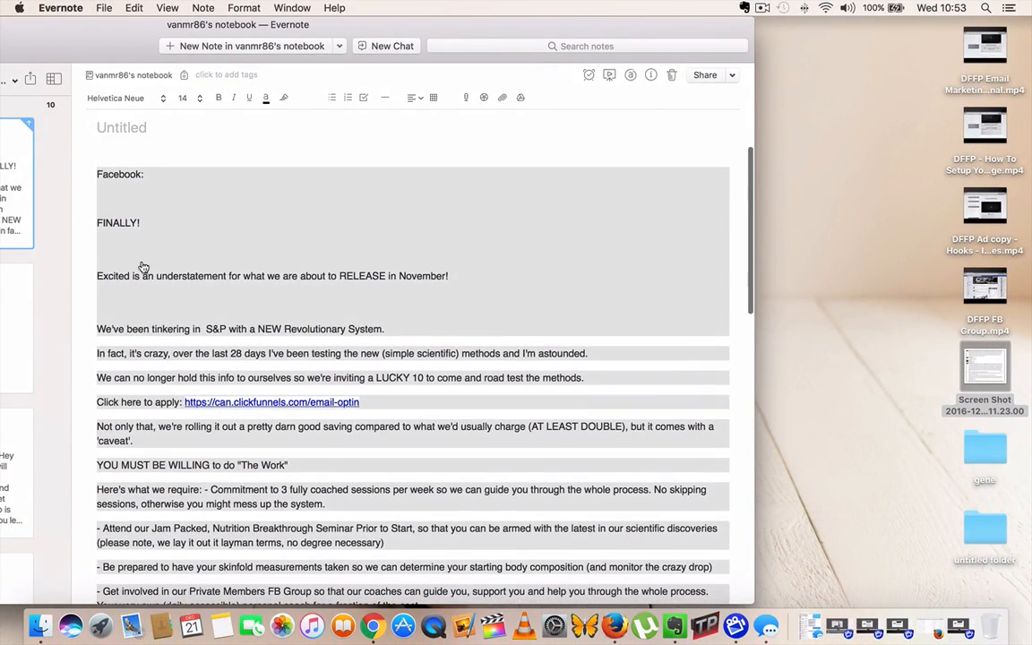
pyautogui.scroll(-5, 136, 276)
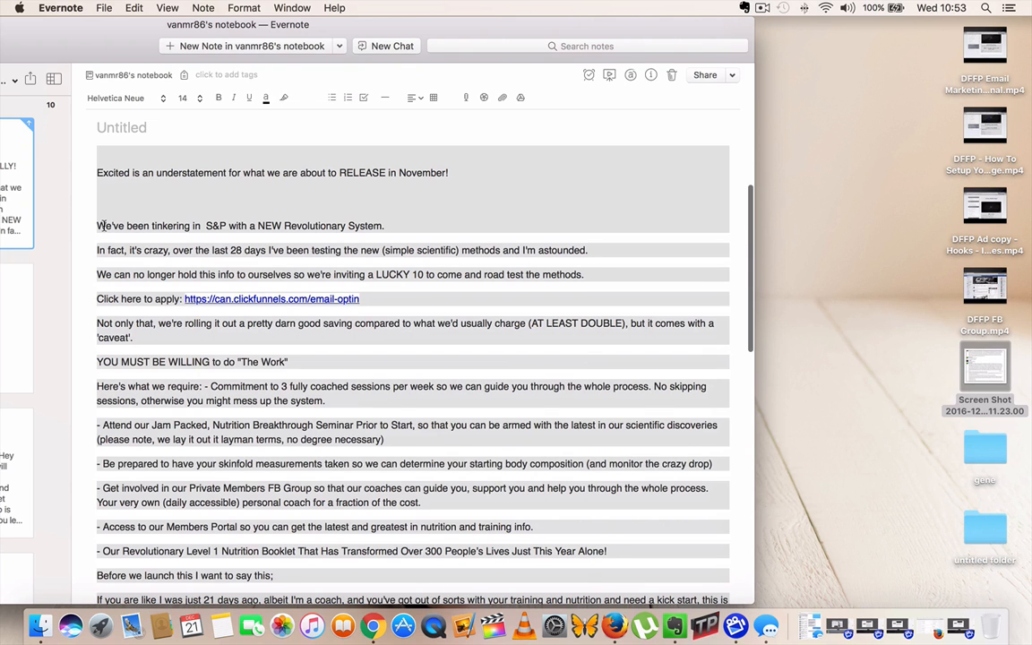
# Switch from the note to Chrome and open the funnel's Application Page step in the ClickFunnels page editor.
pyautogui.scroll(-2, 268, 273)
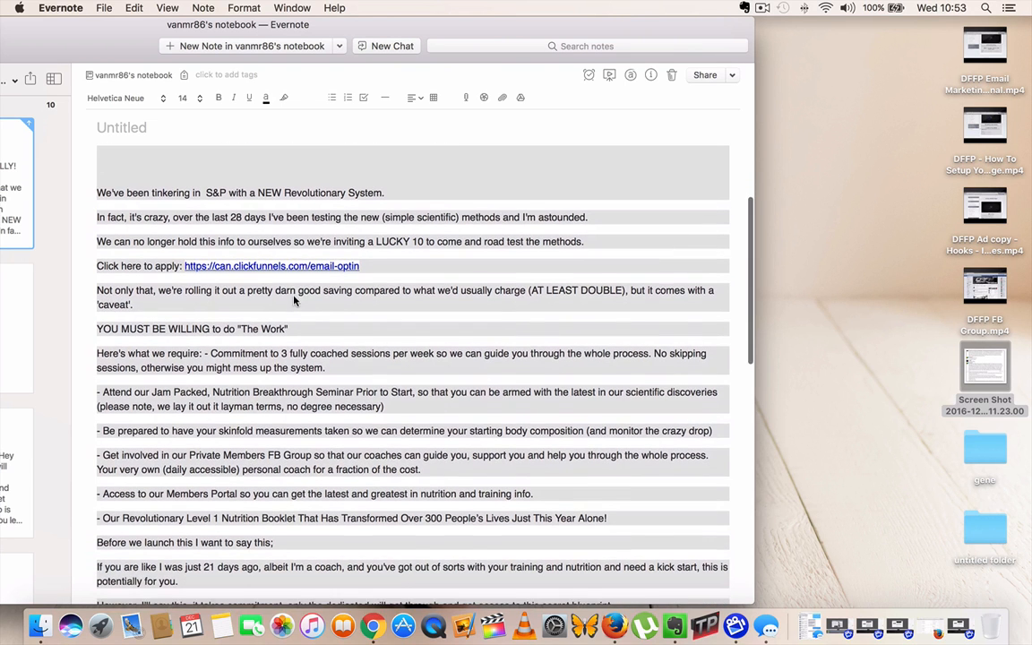
pyautogui.scroll(-10, 298, 276)
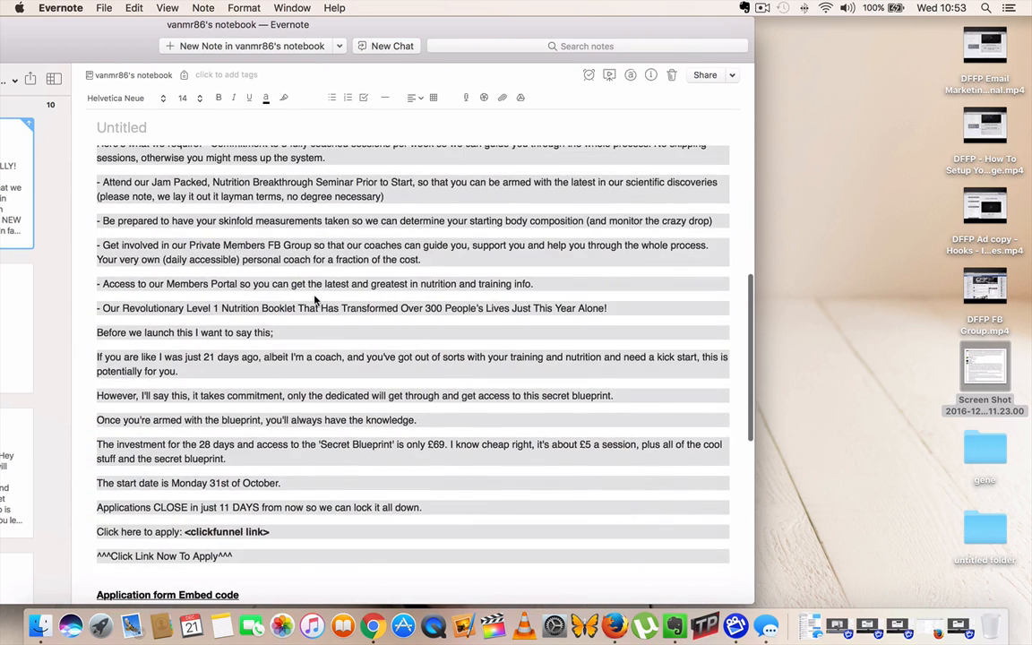
pyautogui.scroll(-9, 114, 540)
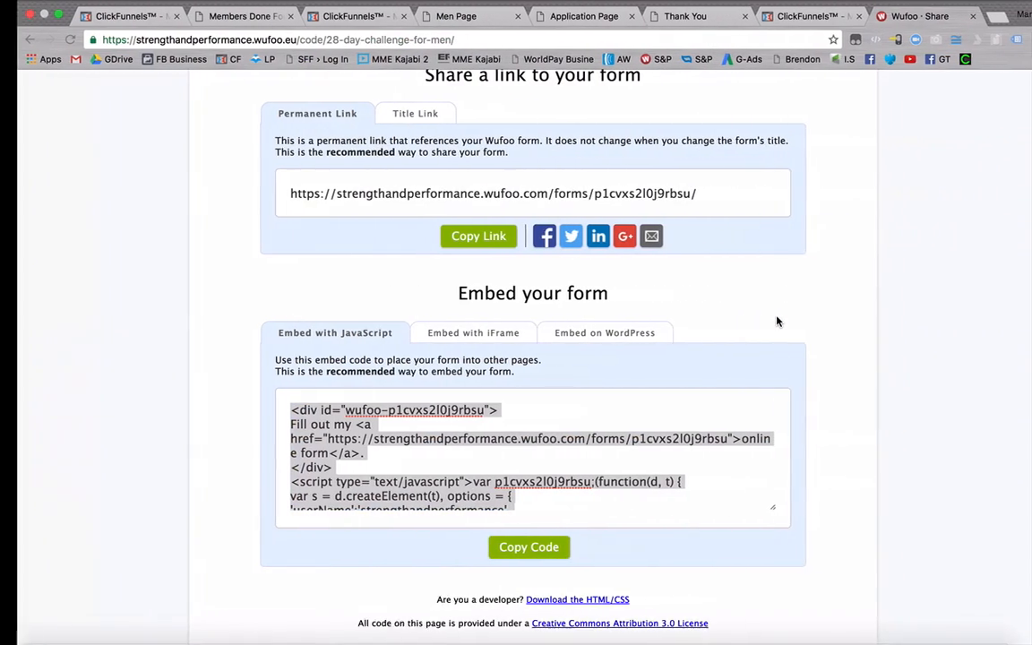
pyautogui.click(515, 456)
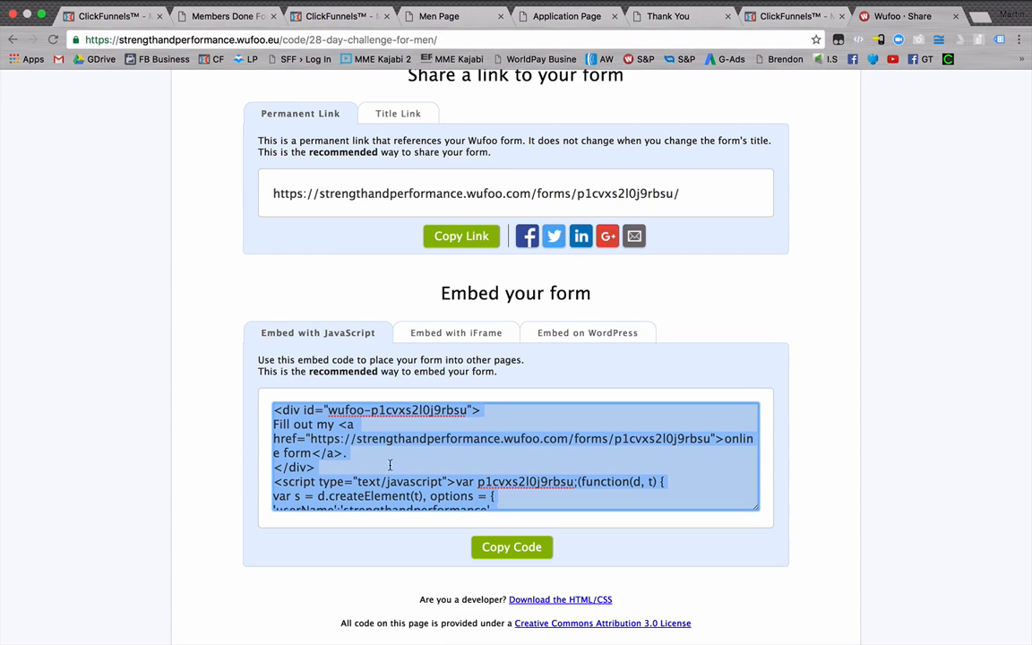
pyautogui.click(350, 20)
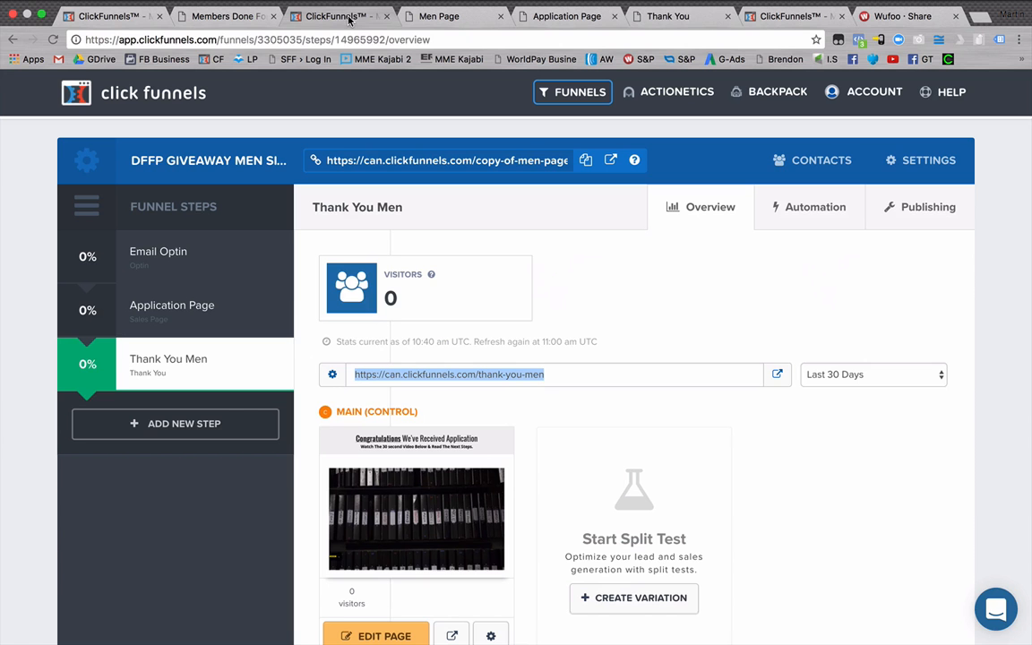
pyautogui.click(170, 307)
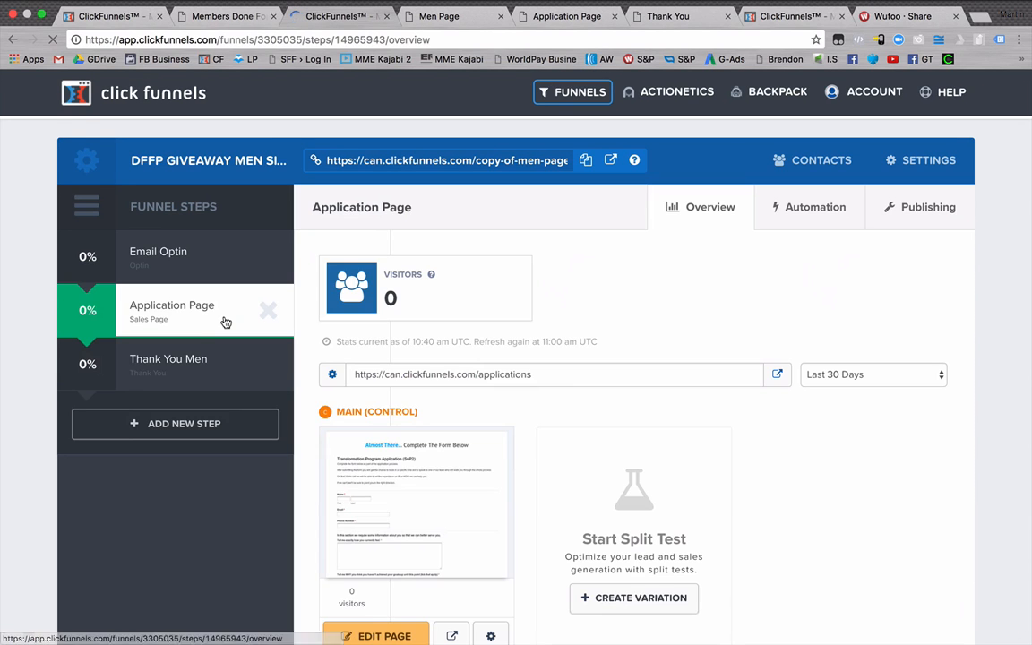
pyautogui.scroll(-5, 460, 357)
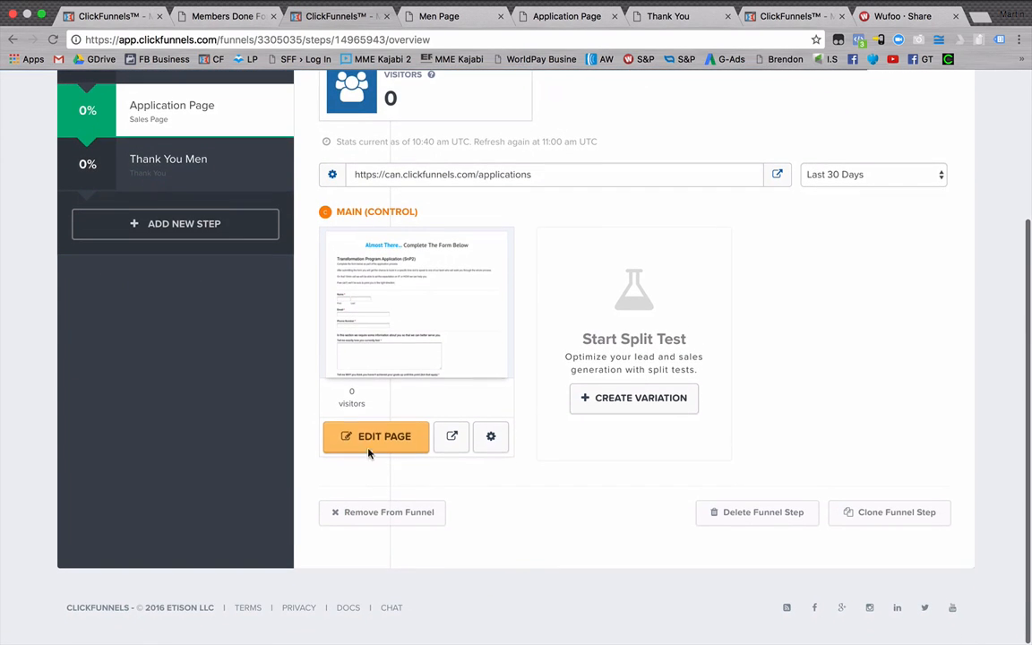
pyautogui.click(370, 444)
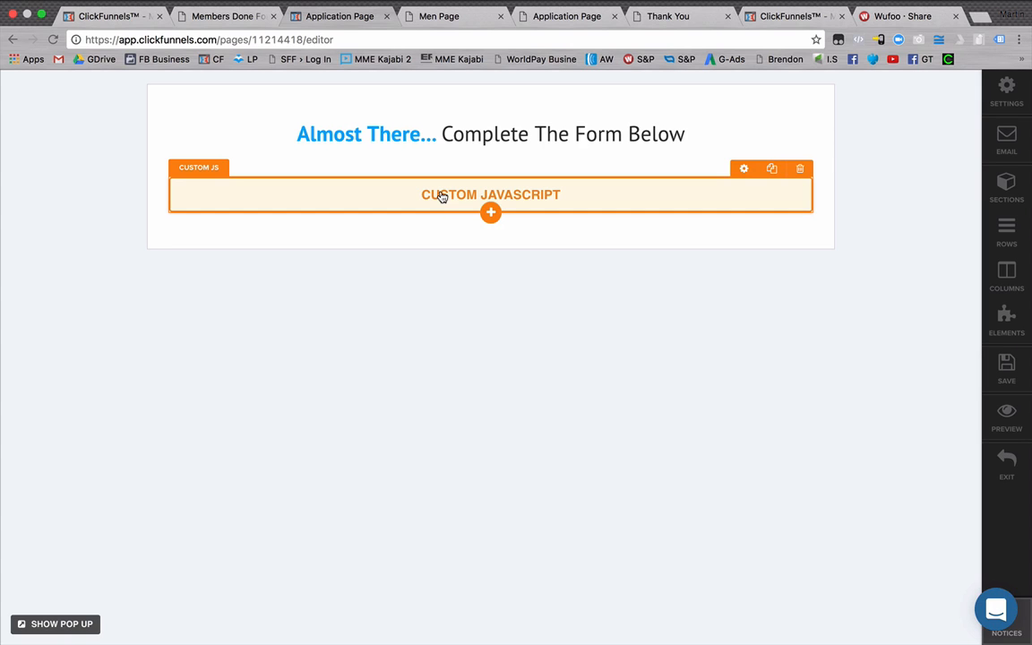
# Replace all the code in the Custom JavaScript element with the copied 28 Day Challenge For Men embed code and save the page.
pyautogui.click(438, 197)
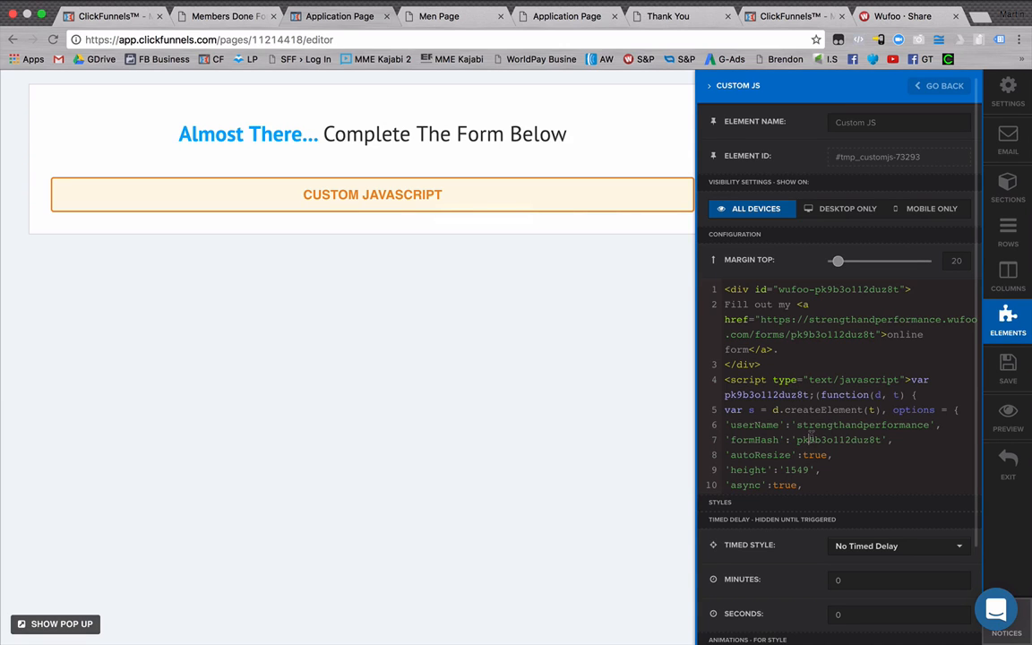
pyautogui.press('super+a')
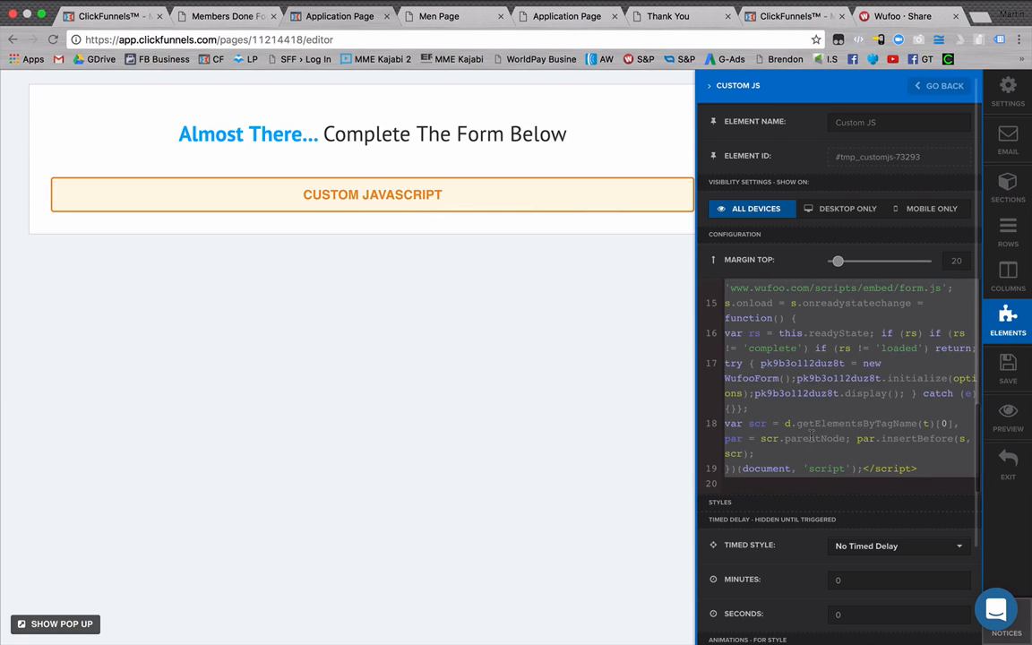
pyautogui.press('BackSpace')
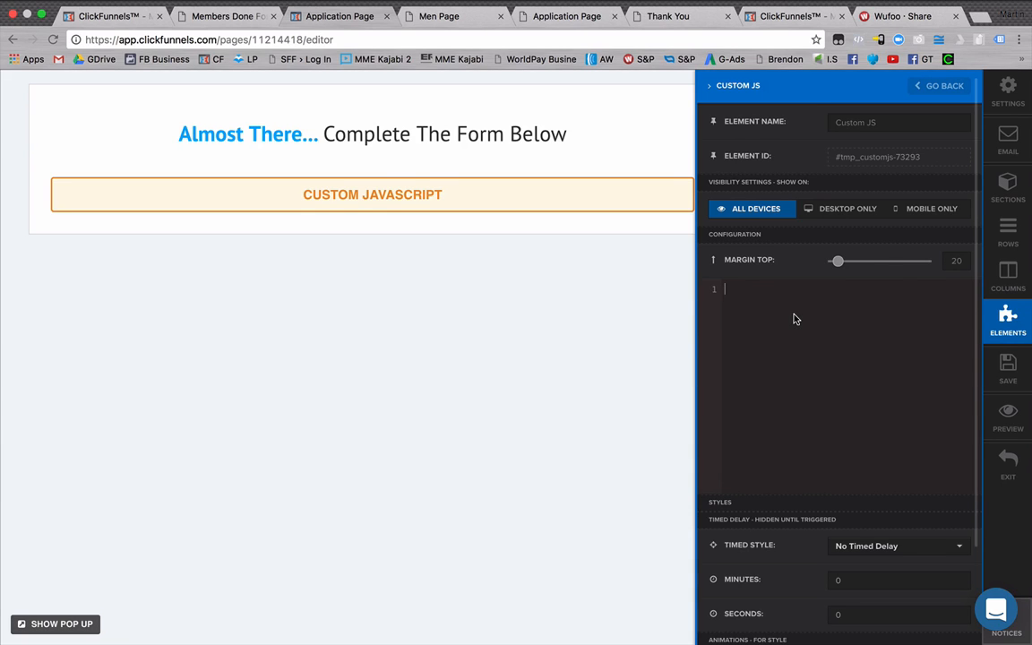
pyautogui.press('super+v')
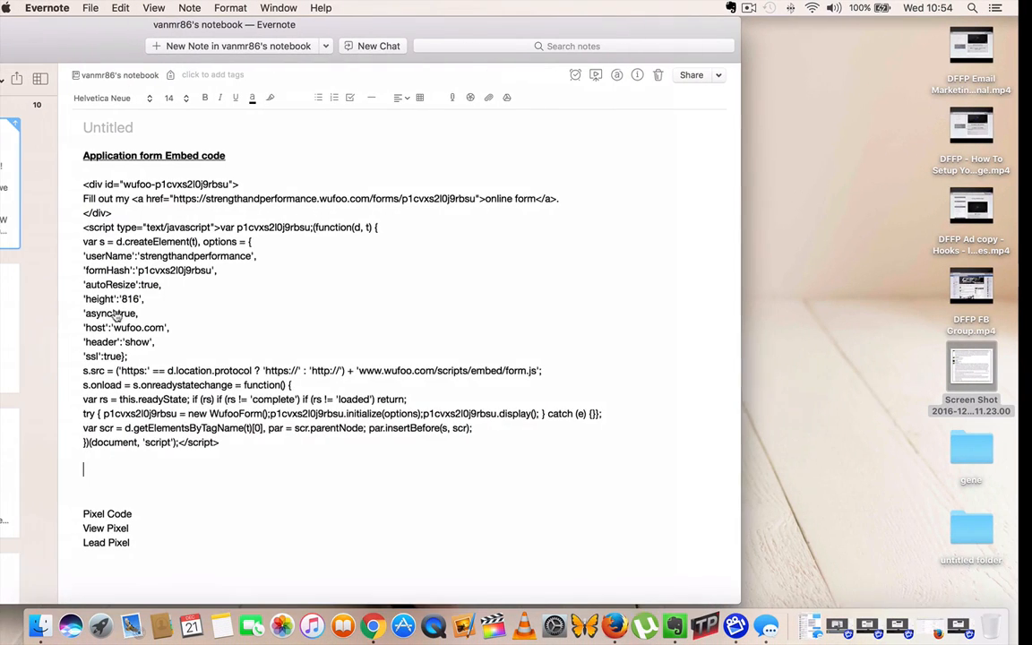
pyautogui.moveTo(219, 448); pyautogui.dragTo(75, 180)
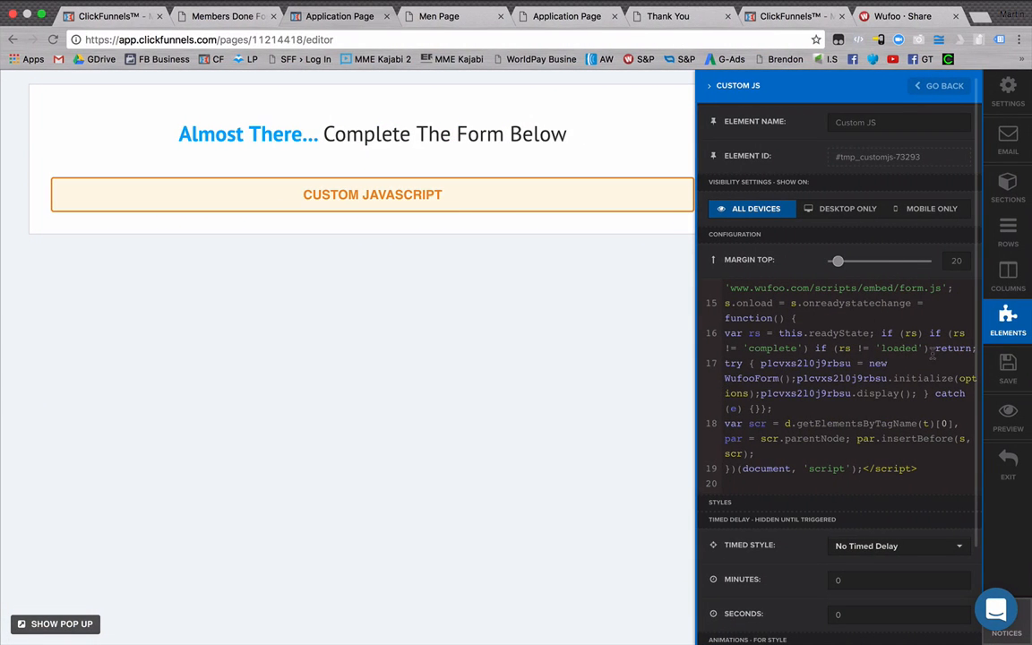
pyautogui.click(1009, 367)
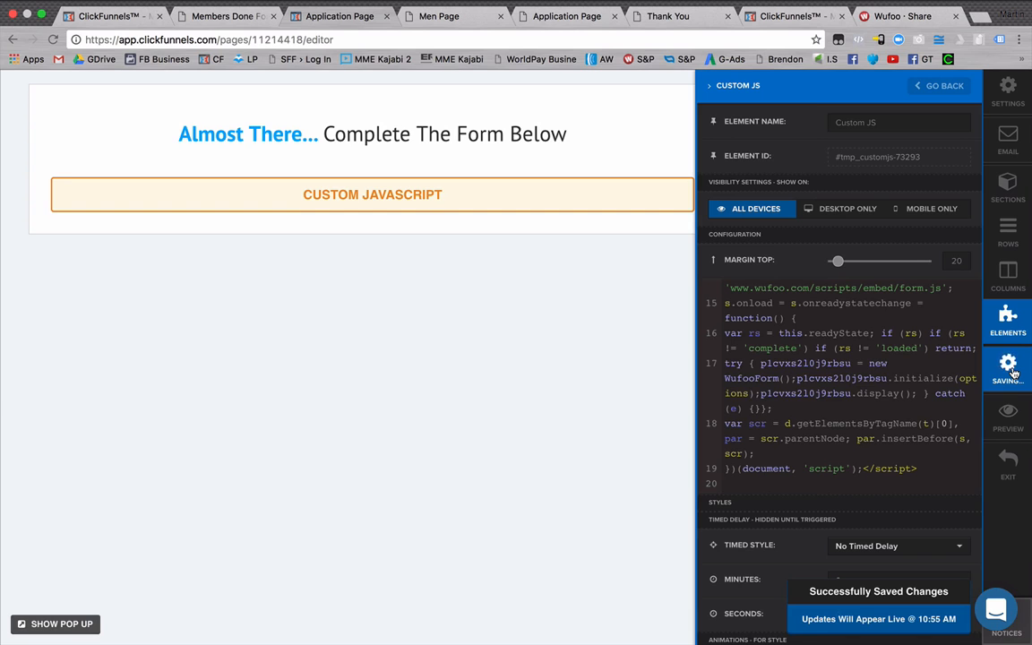
# Preview the application page and check the embedded 28 Day Challenge For Men form down to its final question.
pyautogui.click(1010, 419)
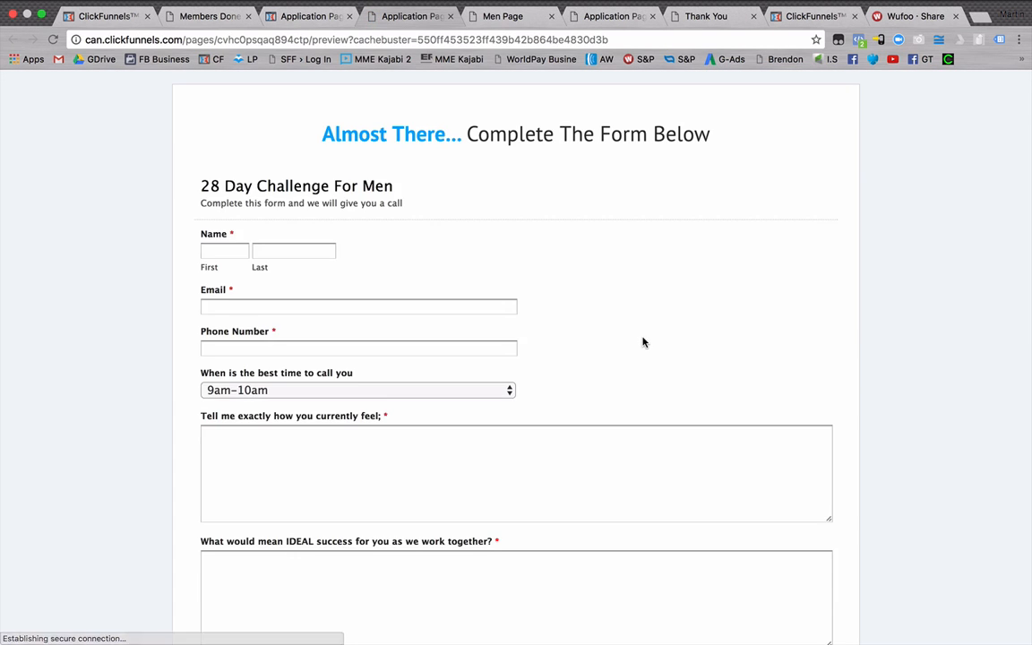
pyautogui.scroll(-2, 154, 142)
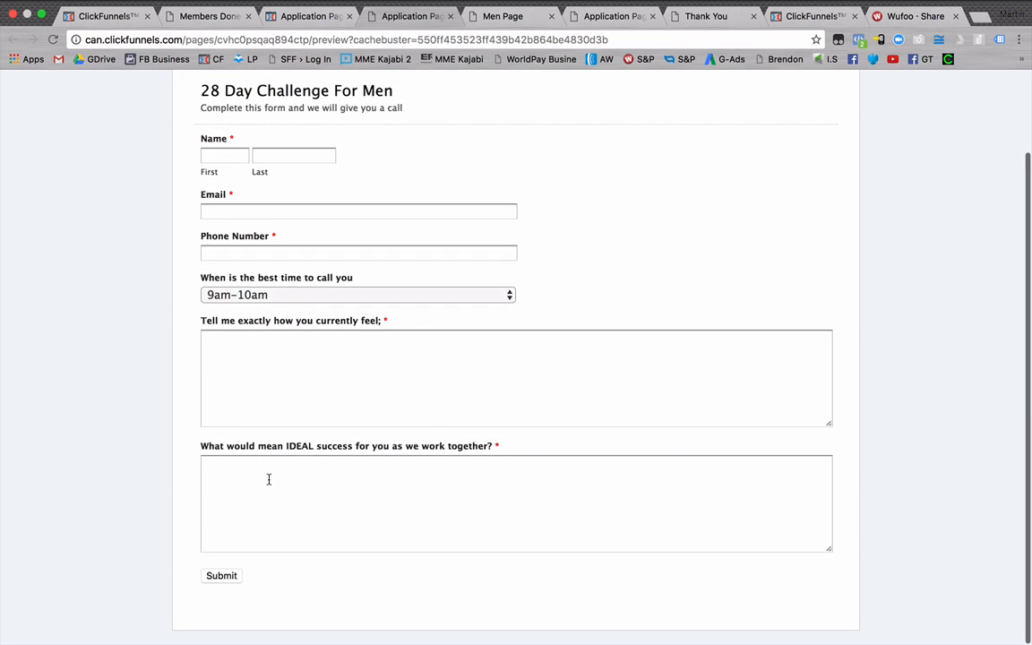
pyautogui.click(274, 516)
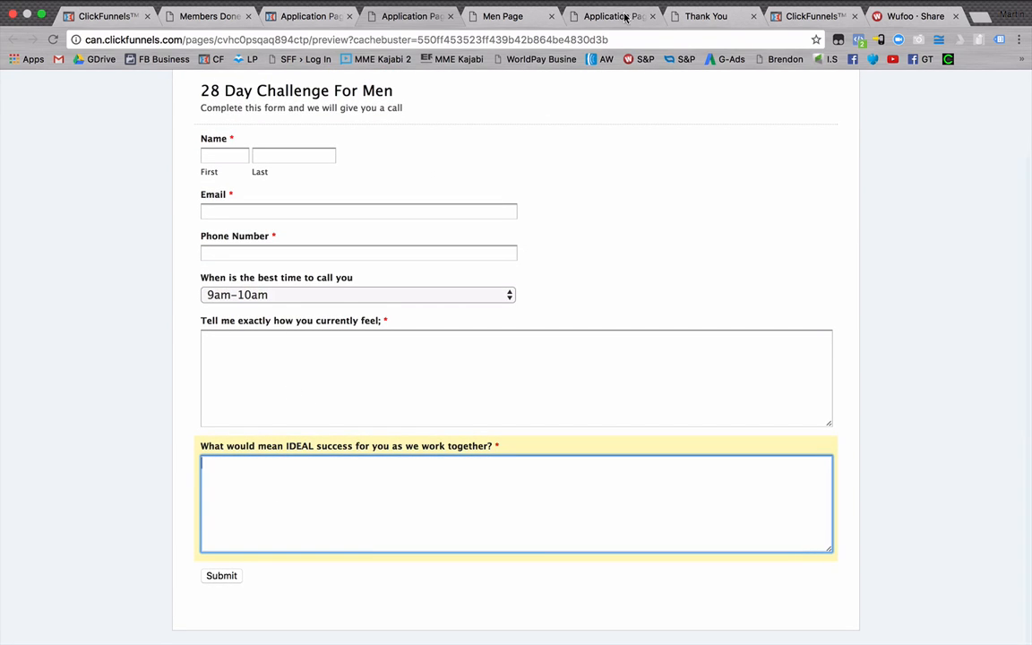
# Review the Thank You page that applicants reach after submitting the form.
pyautogui.click(712, 16)
pyautogui.scroll(-6, 605, 269)
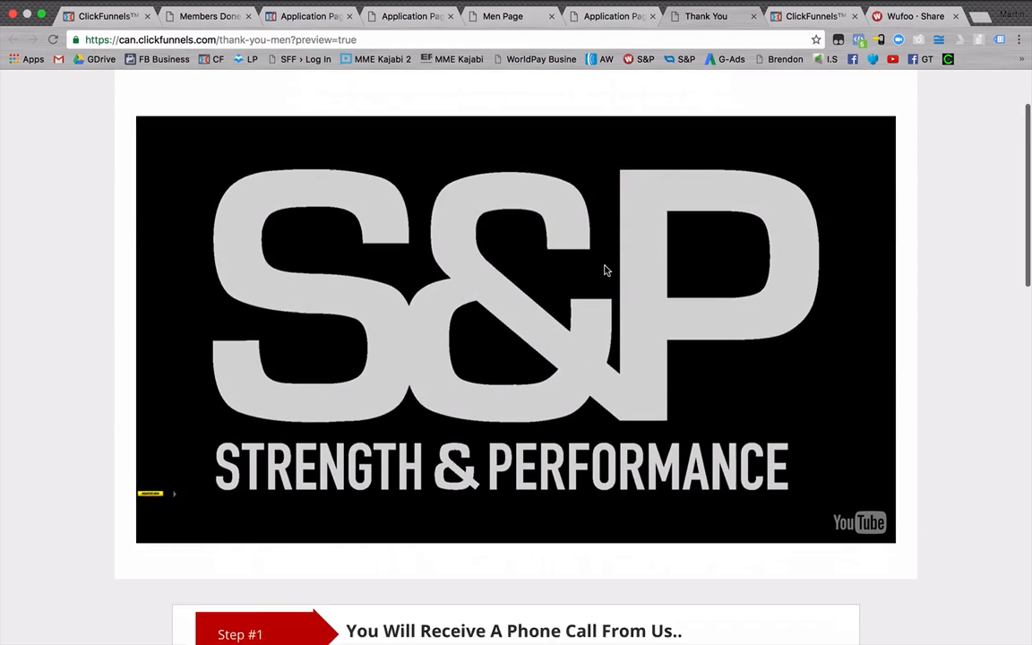
pyautogui.scroll(6, 642, 202)
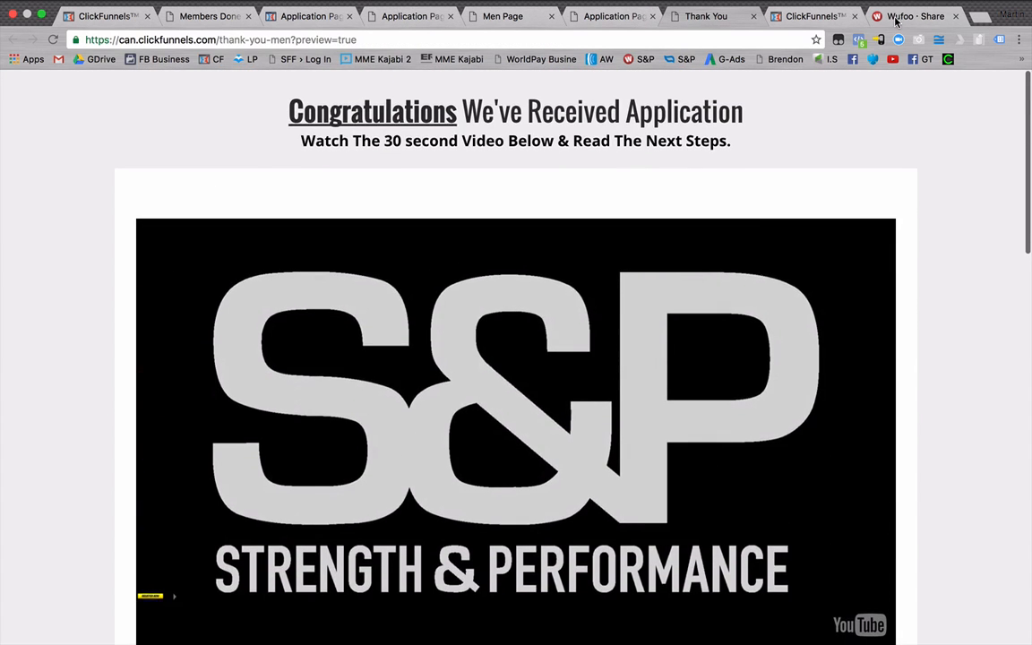
# Return to the Wufoo share page of 28 Day Challenge For Men and view its permanent link section.
pyautogui.click(914, 17)
pyautogui.scroll(2, 324, 295)
pyautogui.click(324, 285)
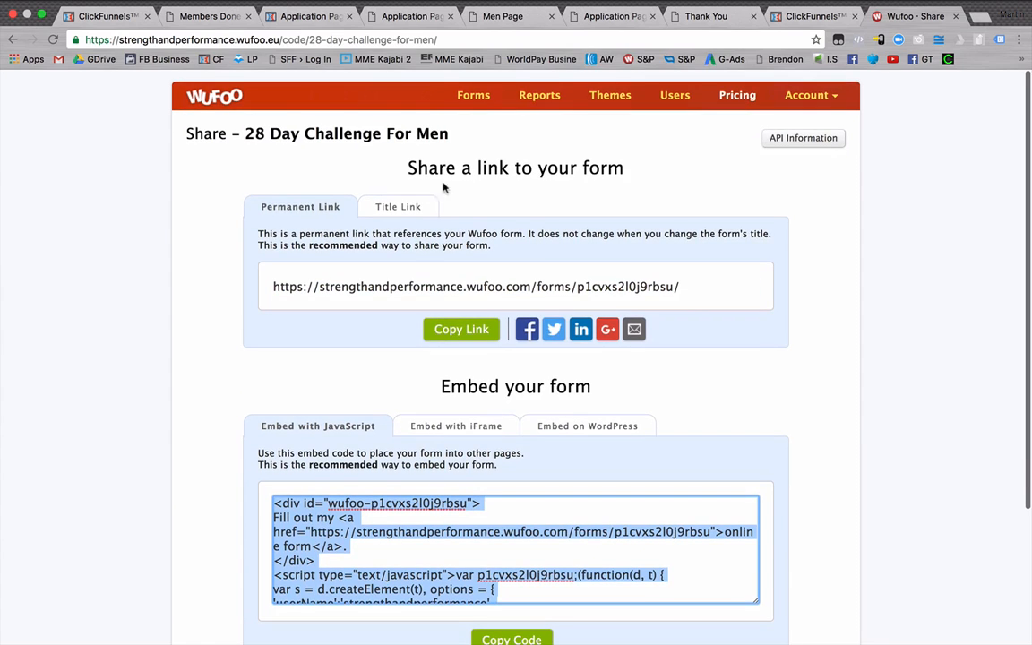